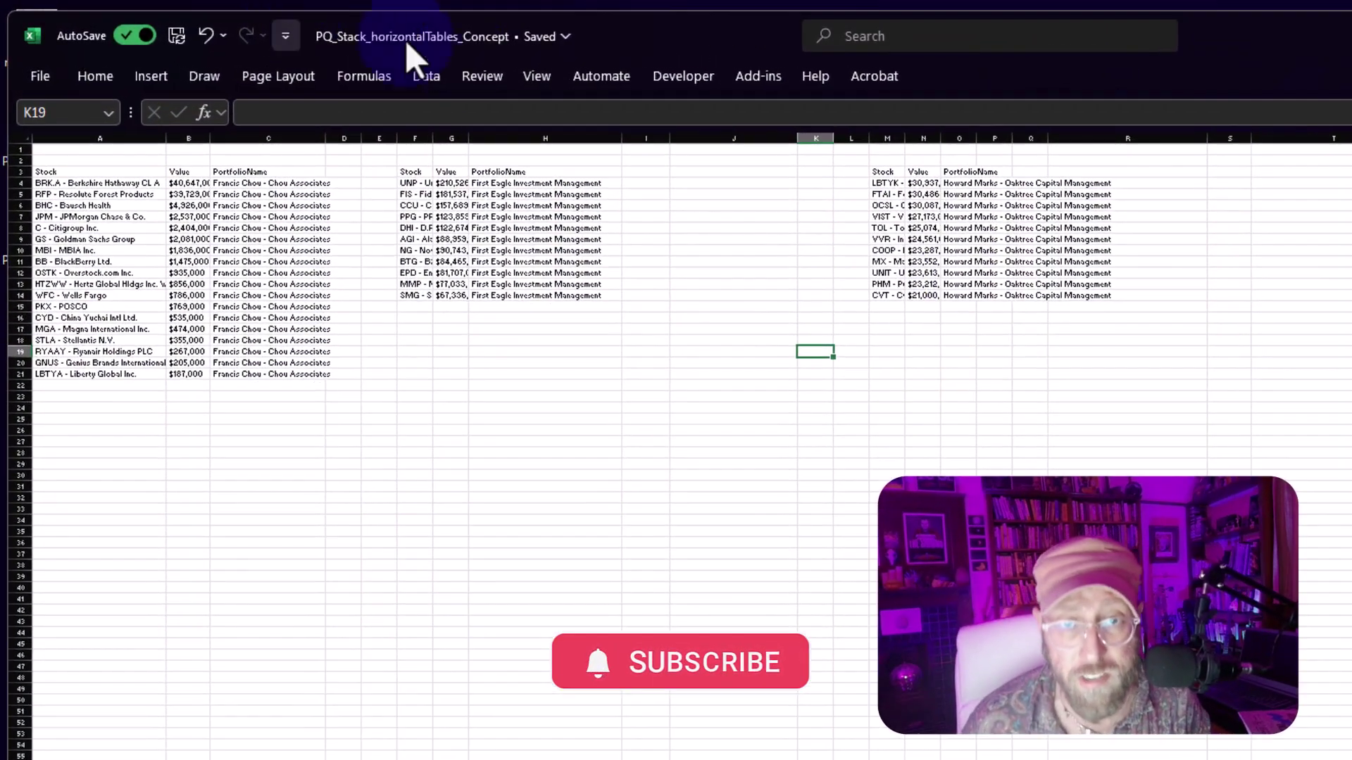
Step: Examine the four side-by-side stock tables and the blank columns that separate them across the worksheet
drag(42, 154, 246, 248)
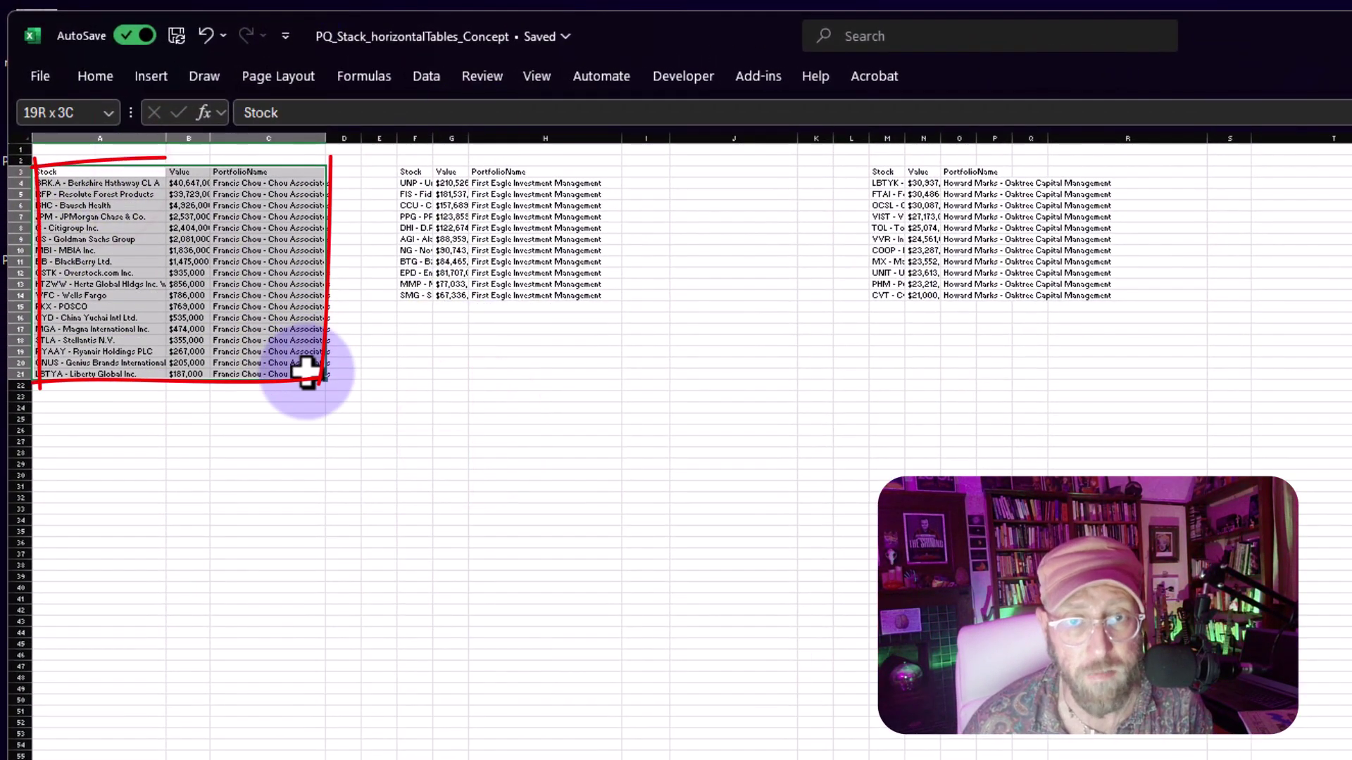
click(419, 516)
drag(344, 130, 369, 136)
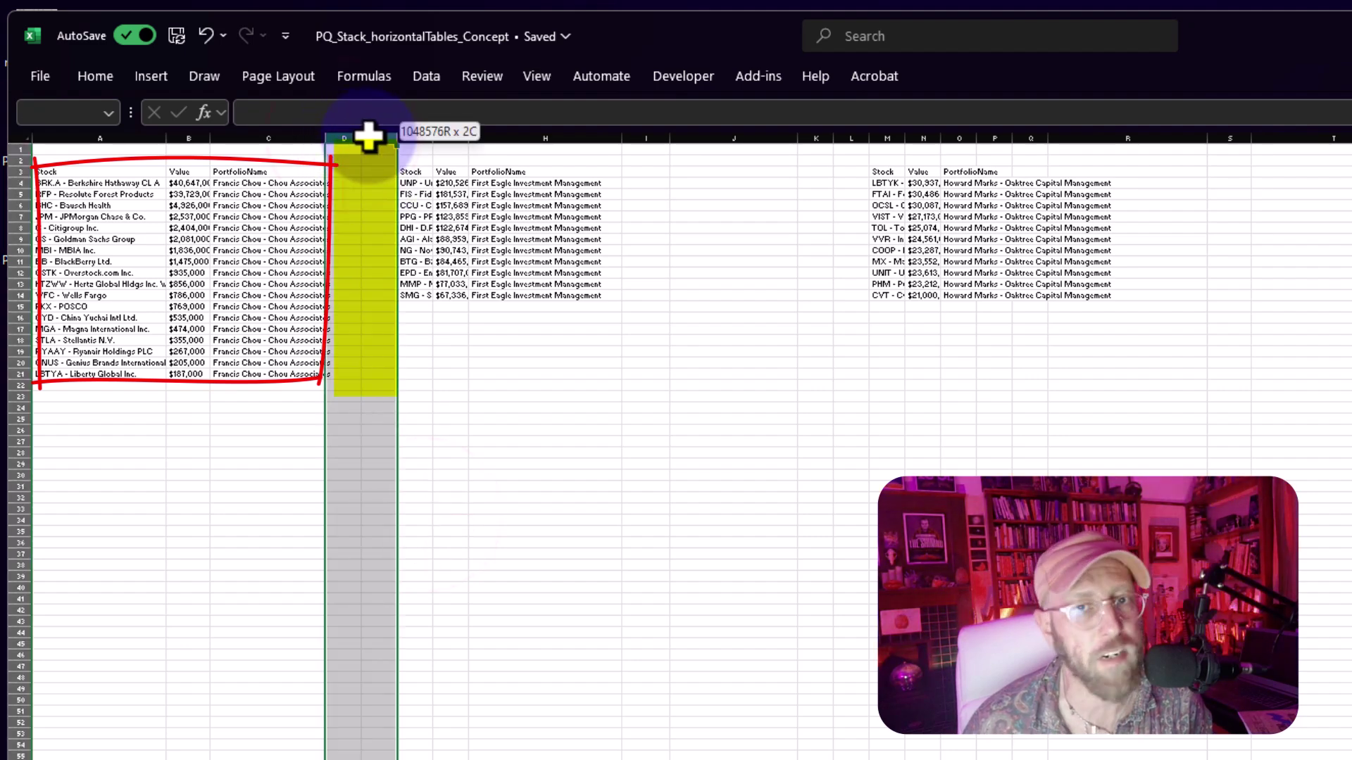
click(477, 281)
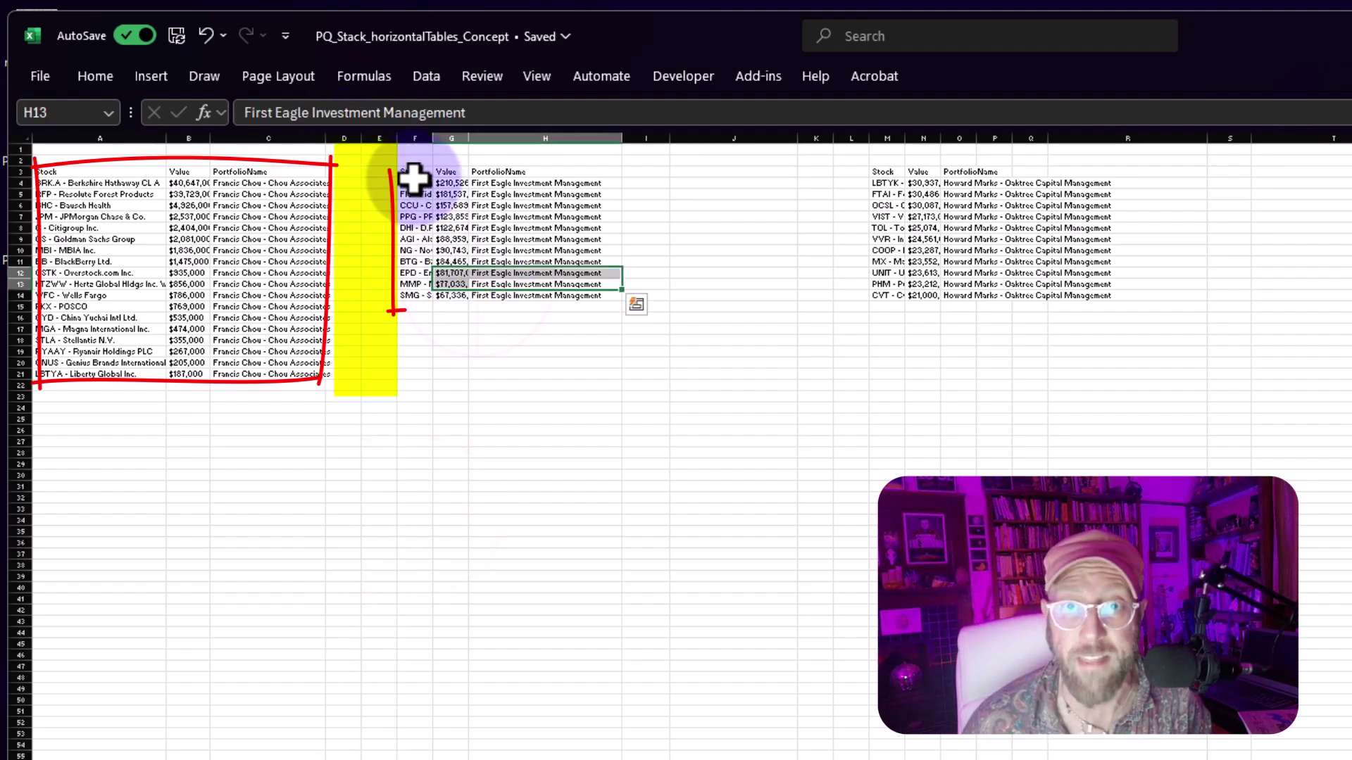
drag(413, 181, 570, 306)
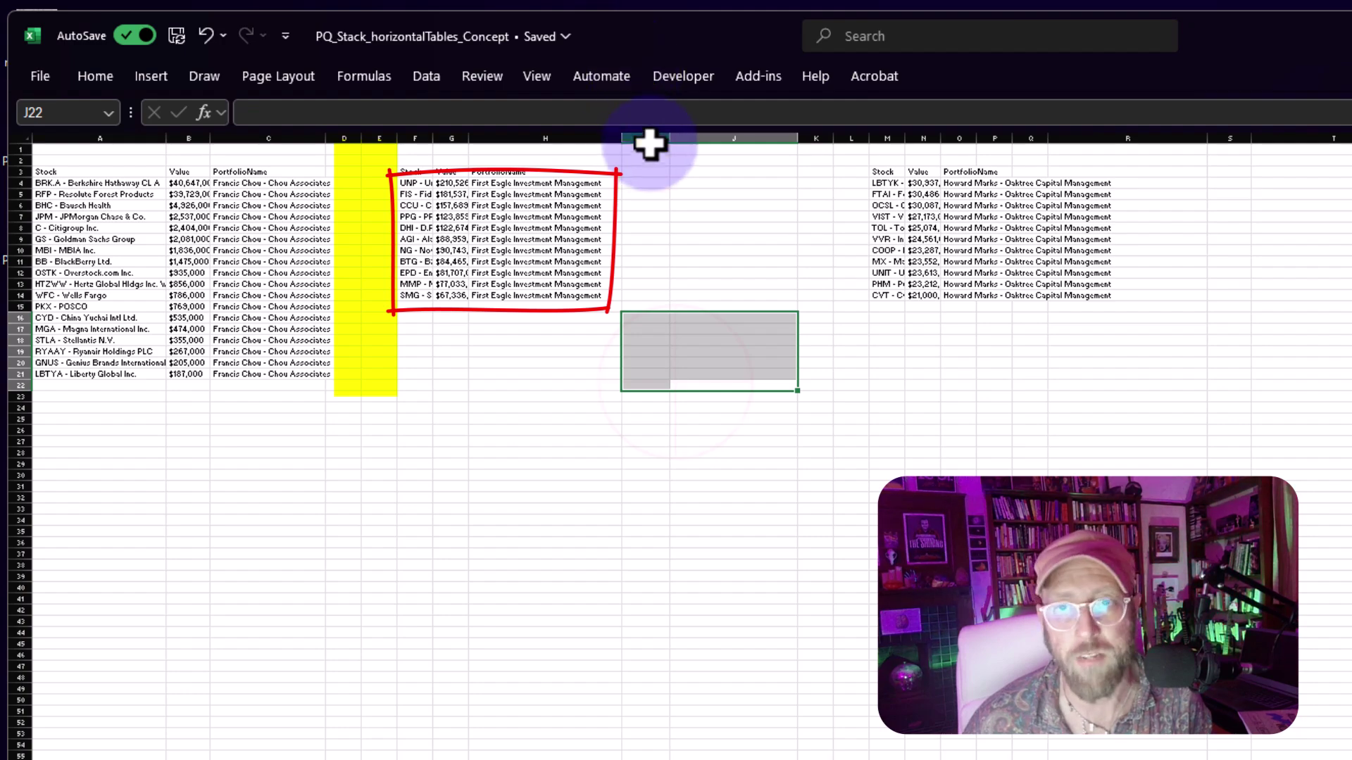
drag(647, 139, 839, 151)
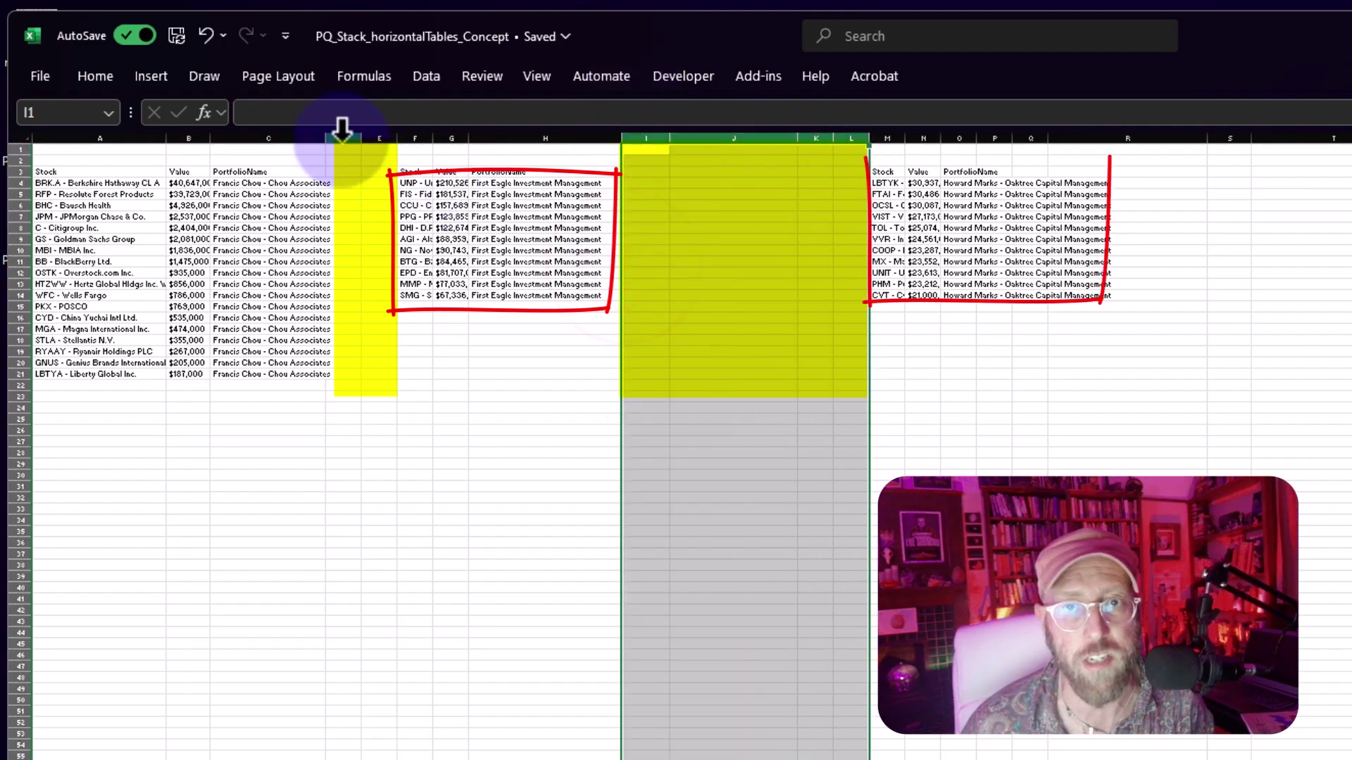
drag(344, 138, 387, 138)
click(704, 184)
drag(644, 139, 839, 141)
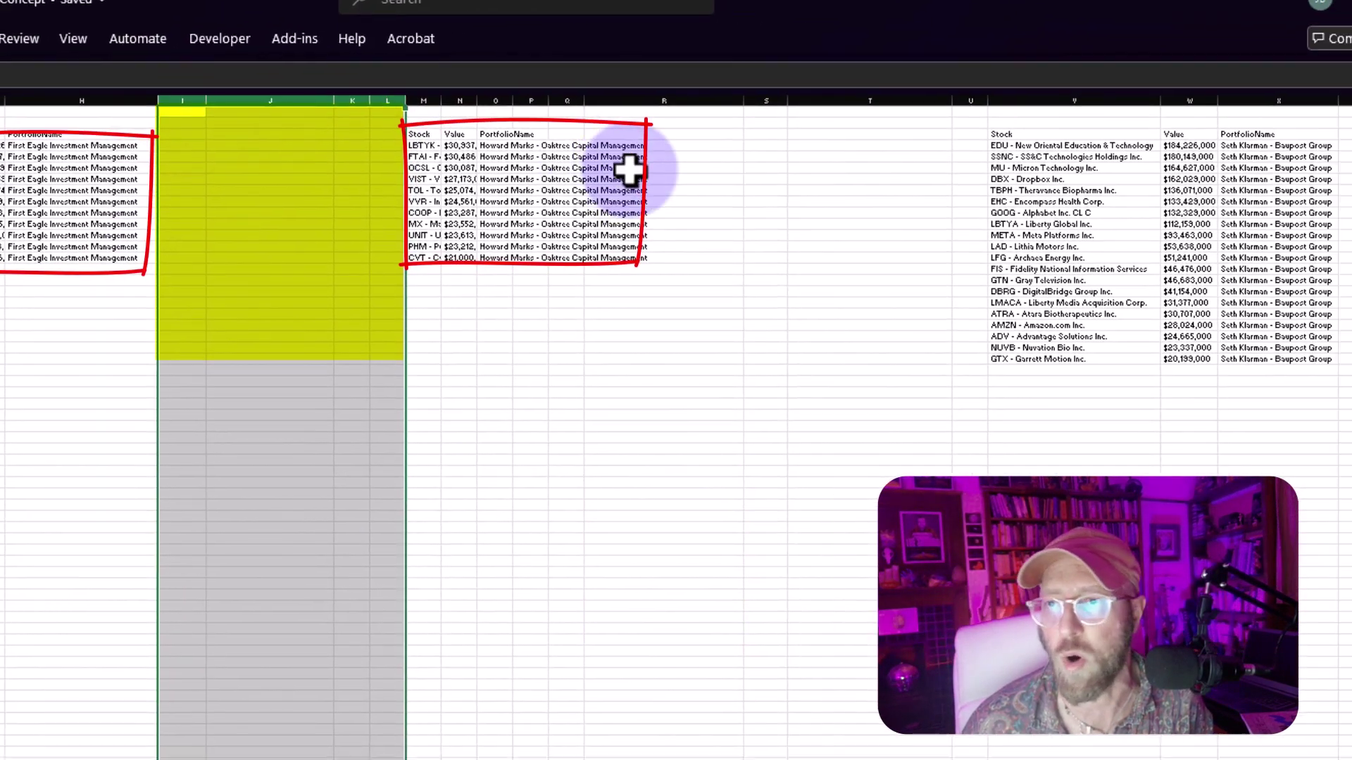
click(1104, 205)
drag(712, 94, 685, 98)
mouse_move(943, 127)
mouse_down()
mouse_move(1207, 287)
mouse_move(1201, 365)
mouse_up()
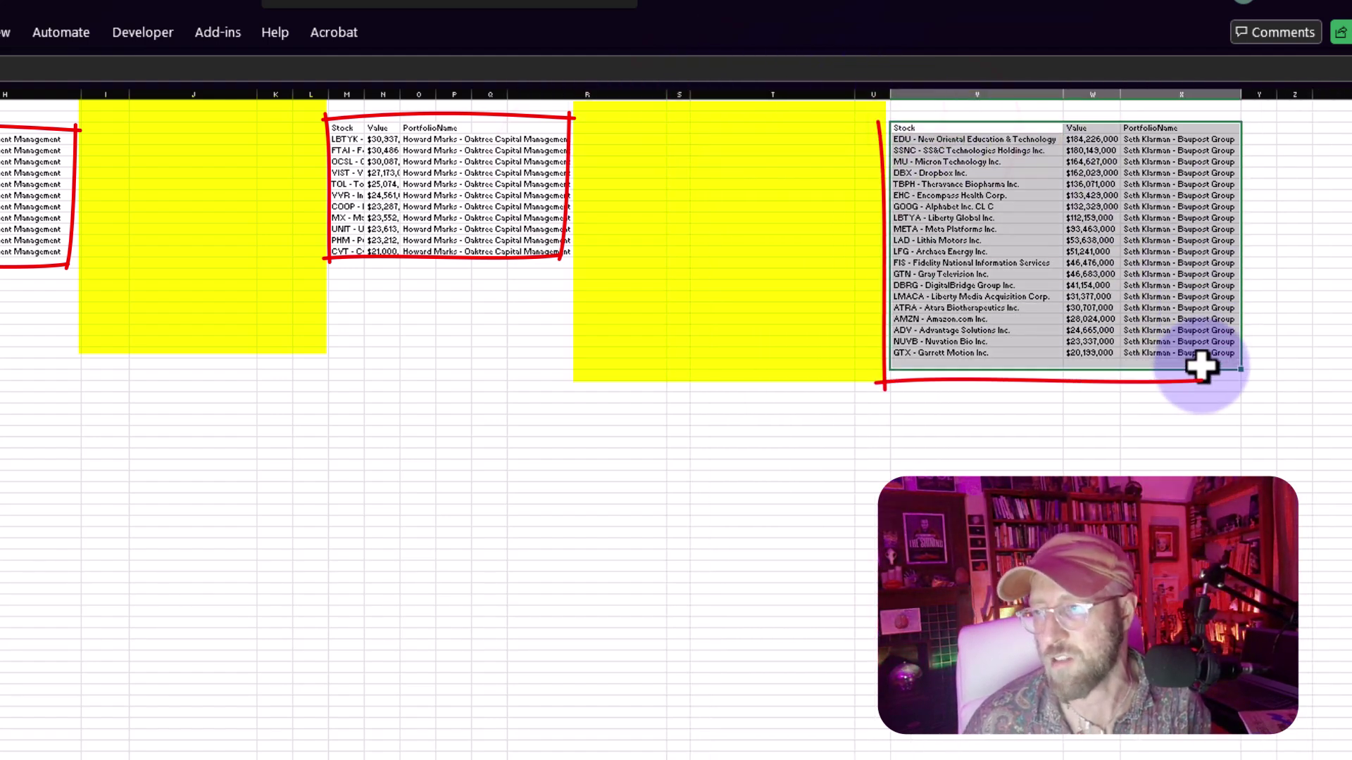
Step: Compare the blank gaps between the horizontal tables with the finished single stacked table of Stock, Value and PortfolioName
click(561, 468)
click(194, 240)
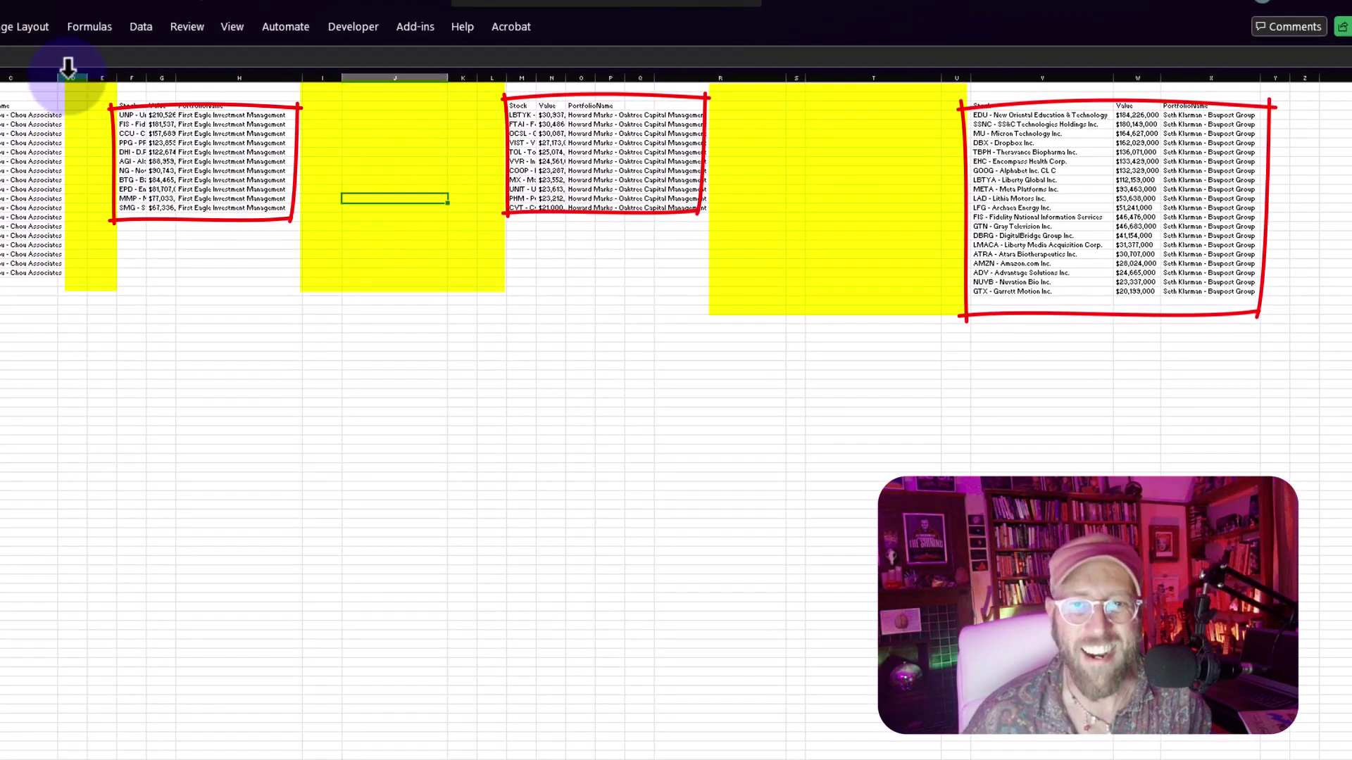
drag(67, 67, 90, 76)
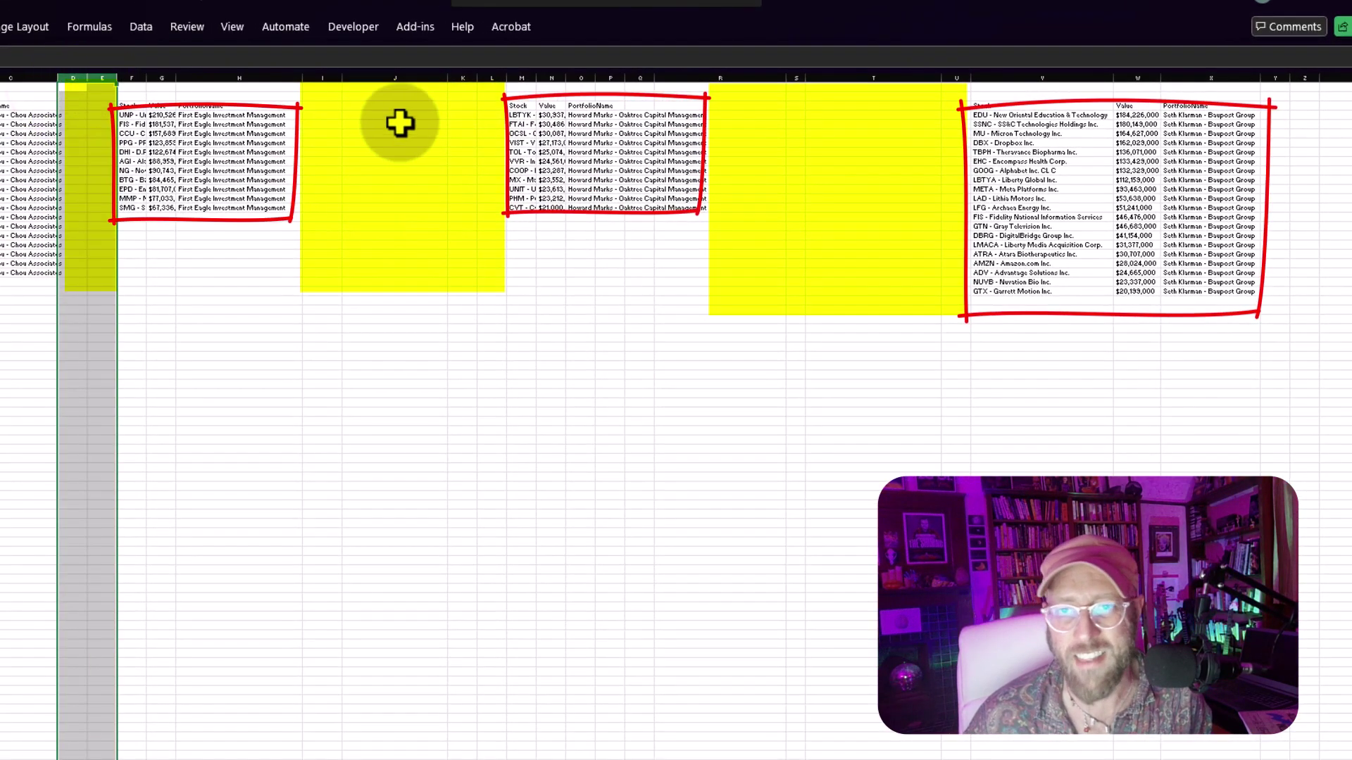
drag(324, 76, 468, 88)
drag(2, 124, 1127, 180)
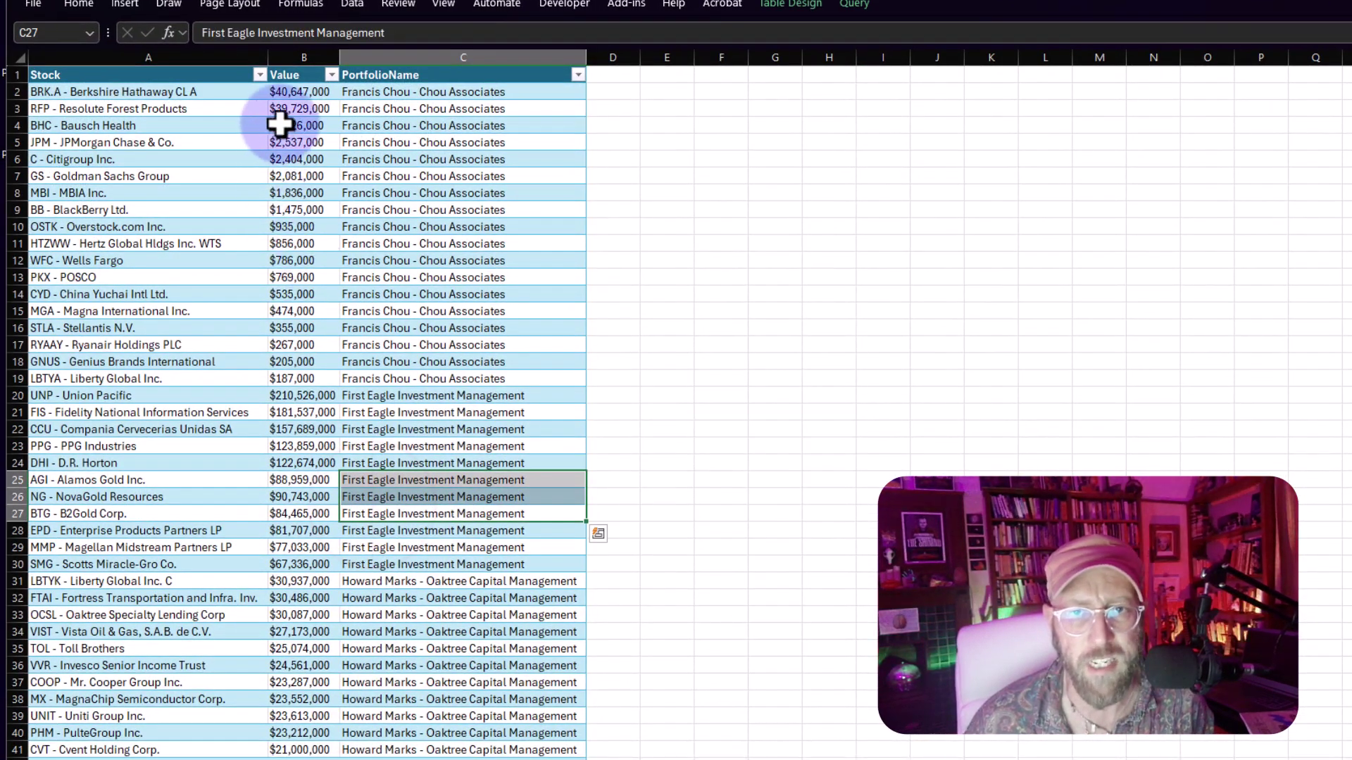
drag(280, 119, 272, 416)
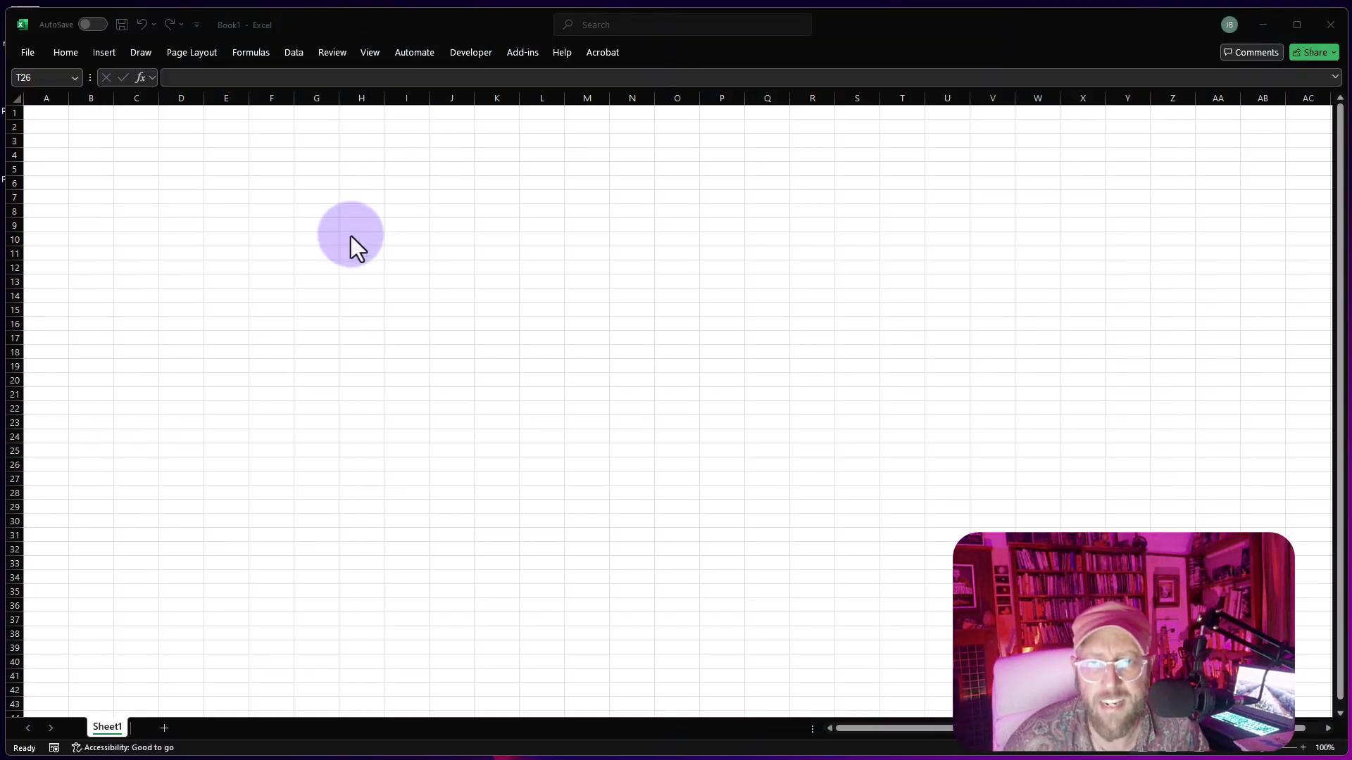
Step: Import Sheet2 from the HorizontalDatasheet workbook into the blank workbook and open it for transformation in the Power Query Editor
click(293, 52)
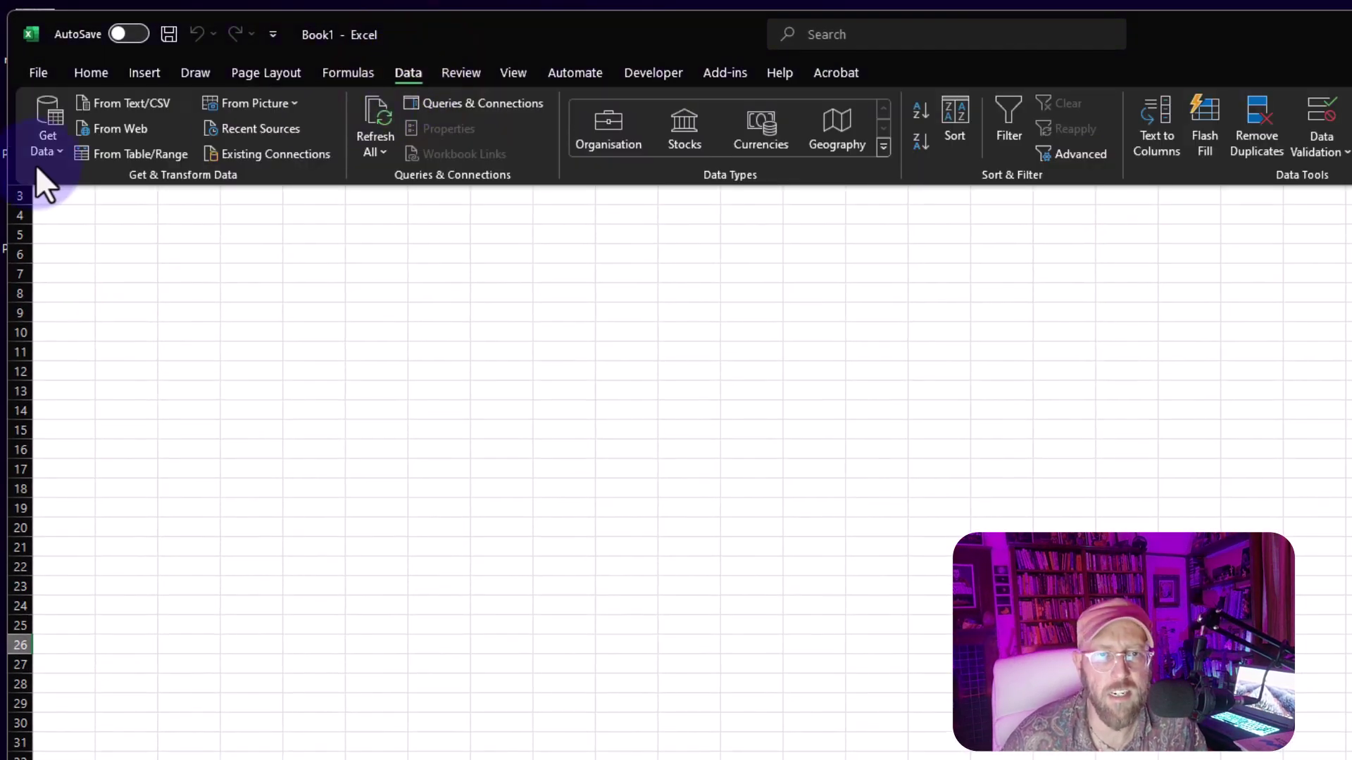
click(40, 159)
mouse_move(78, 178)
click(310, 179)
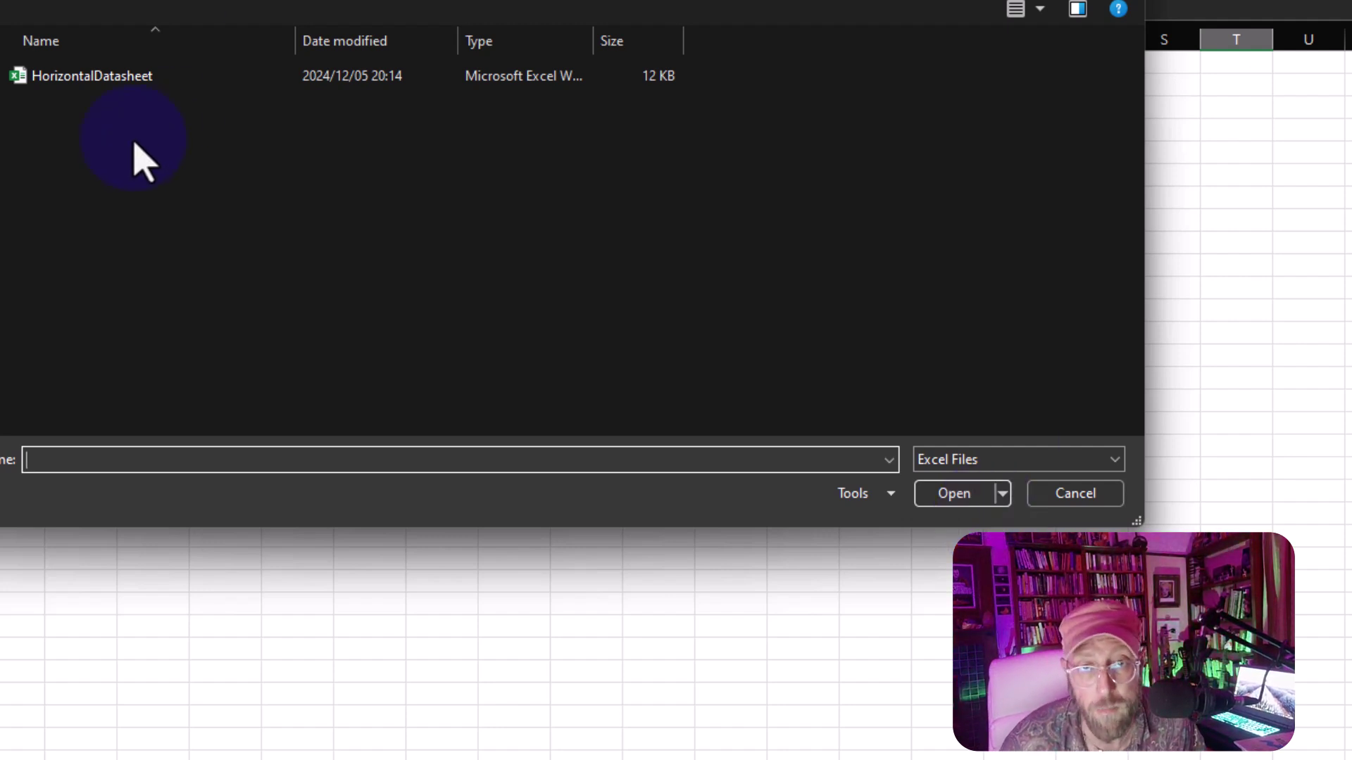
click(98, 76)
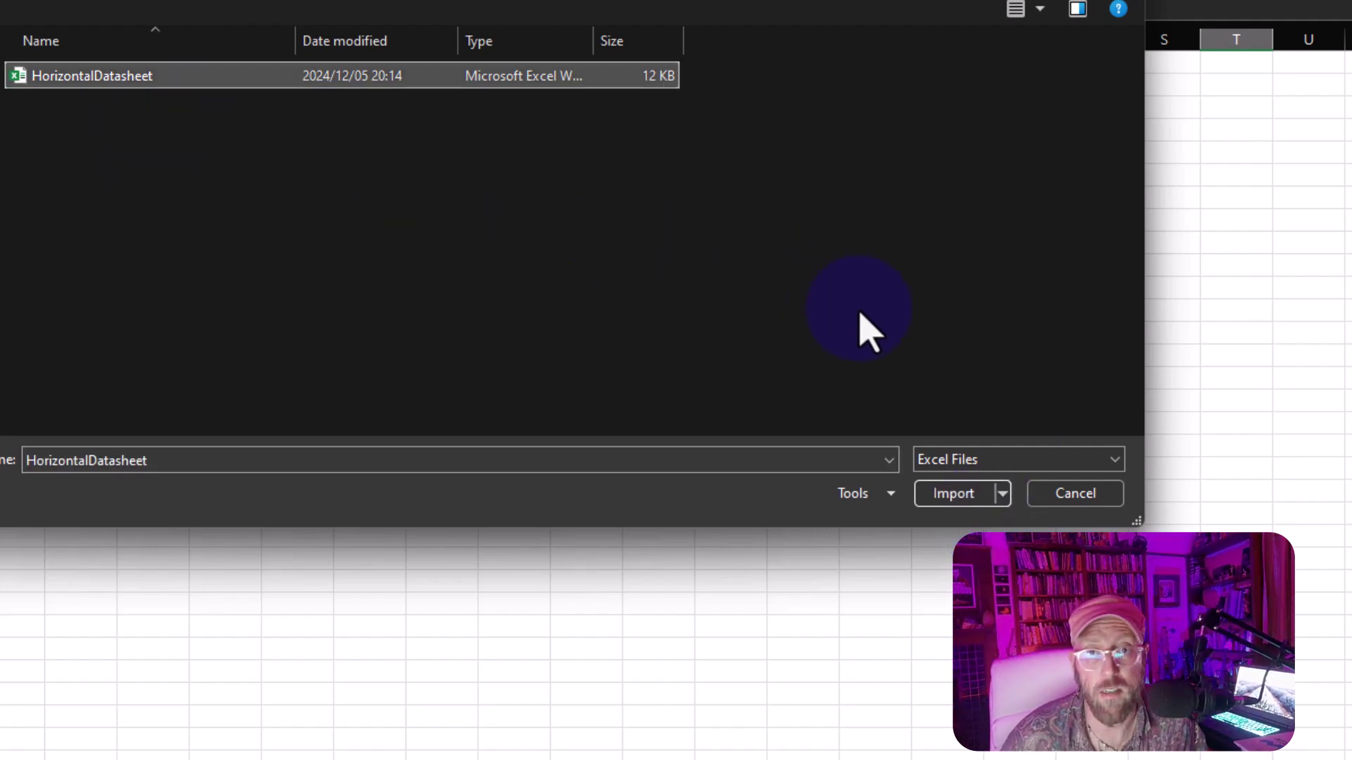
click(954, 494)
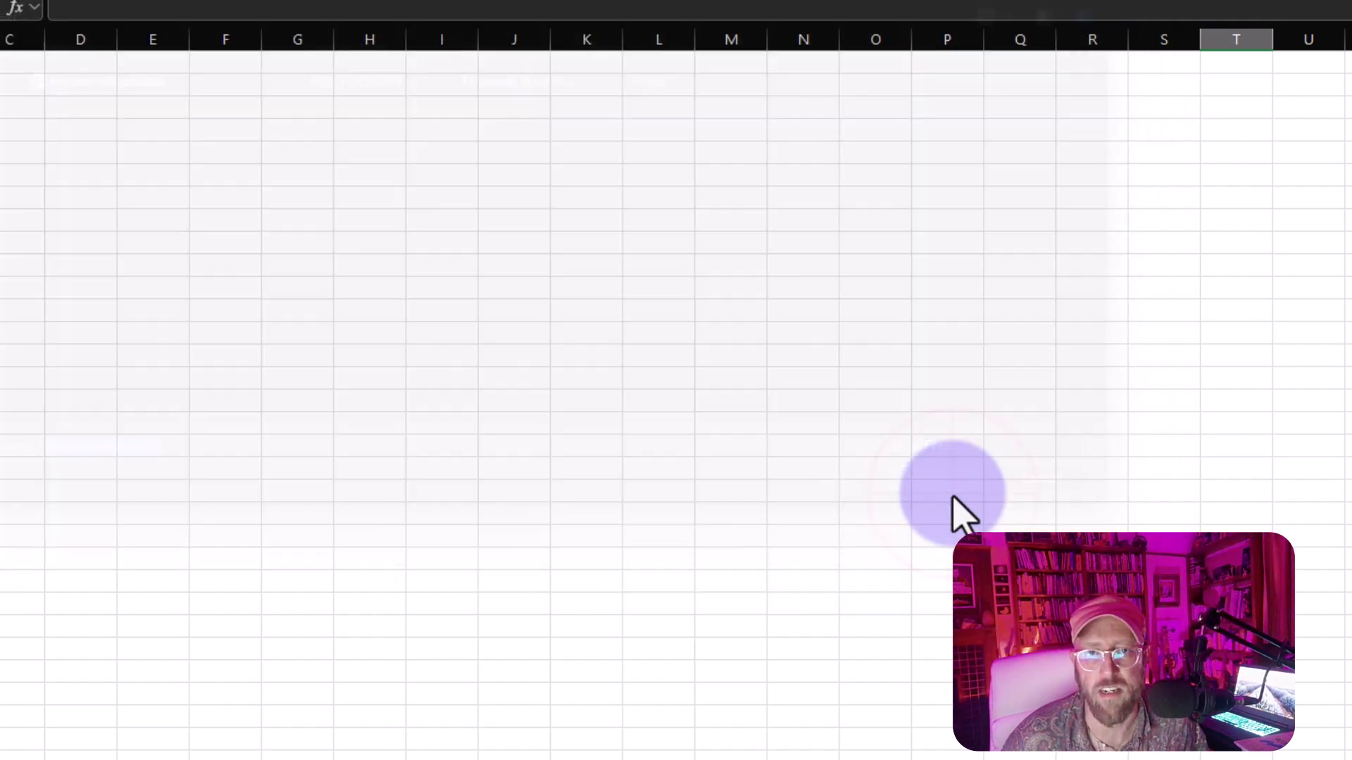
click(160, 248)
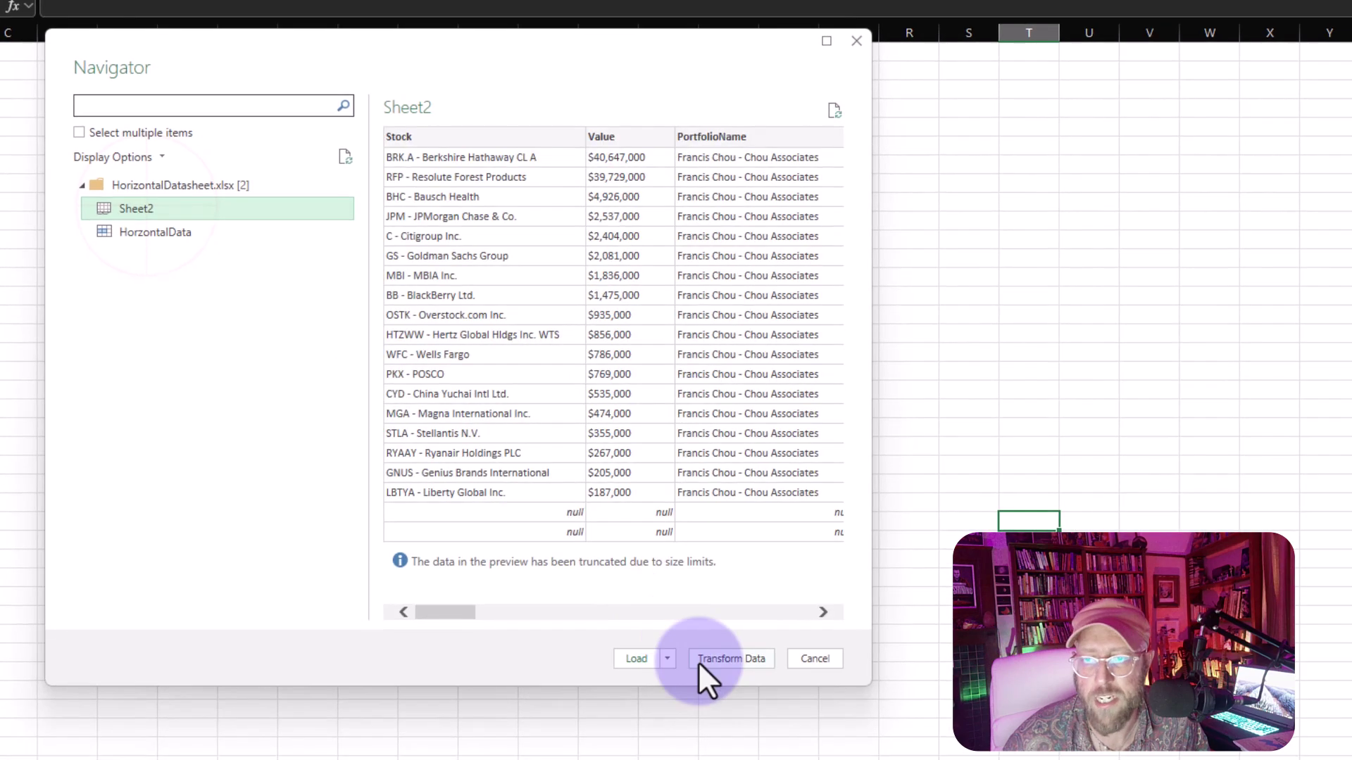
click(778, 700)
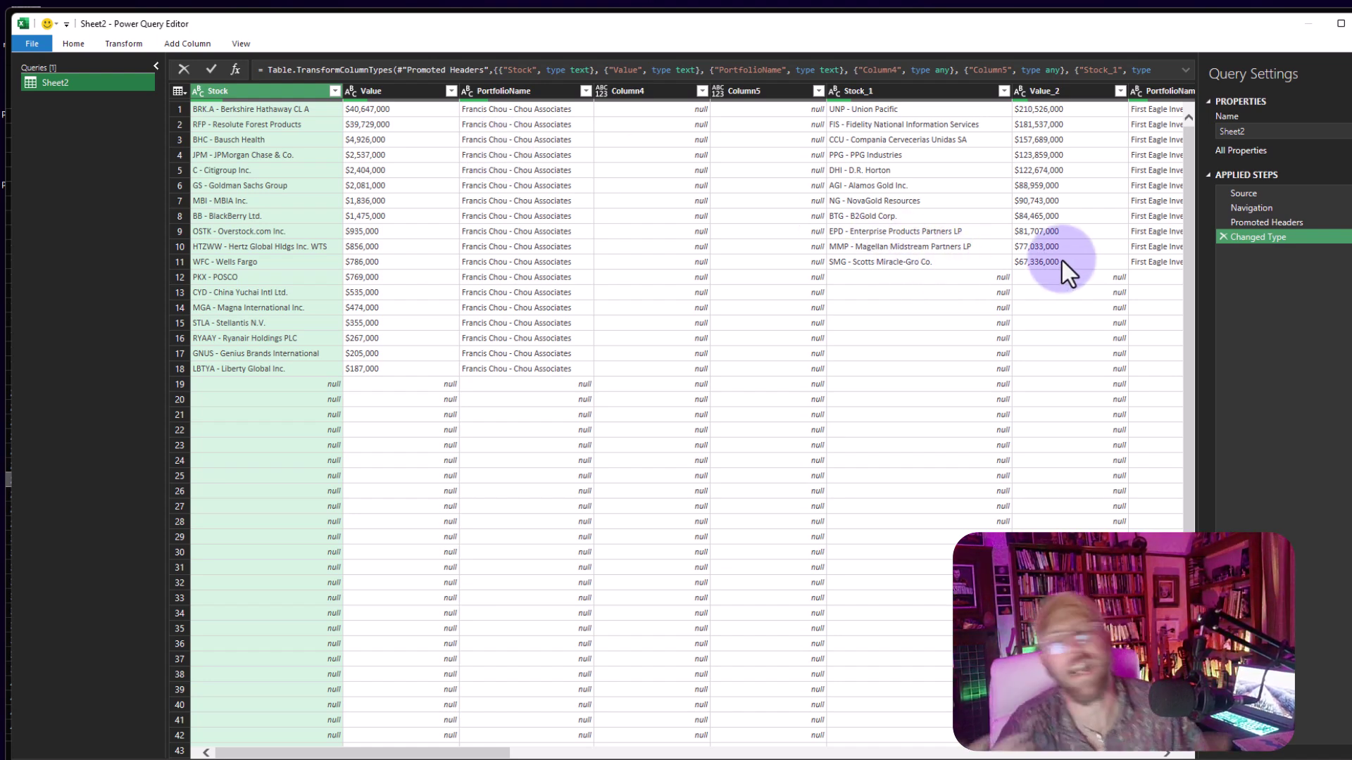
Step: Remove the Changed Type and Promoted Headers steps from the Sheet2 query and inspect the empty columns between the tables
click(1223, 237)
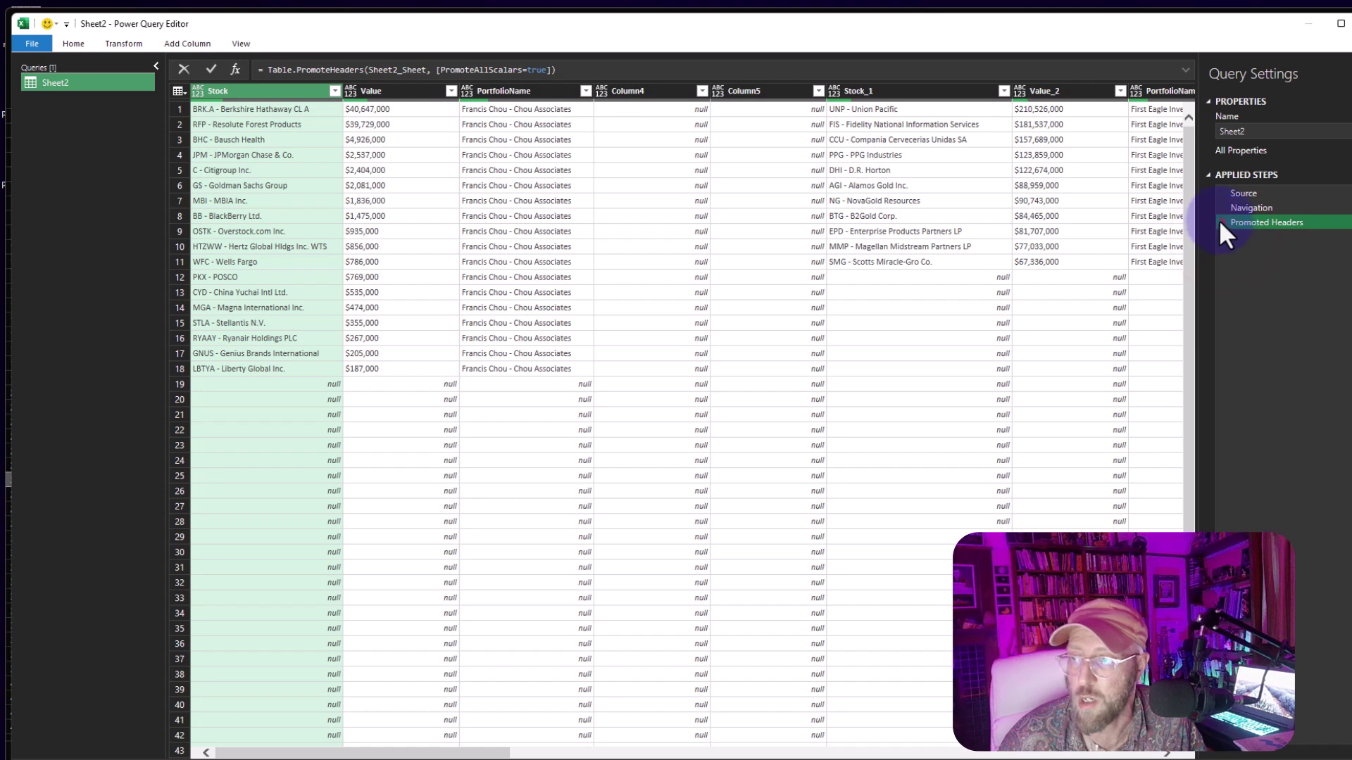
click(1222, 221)
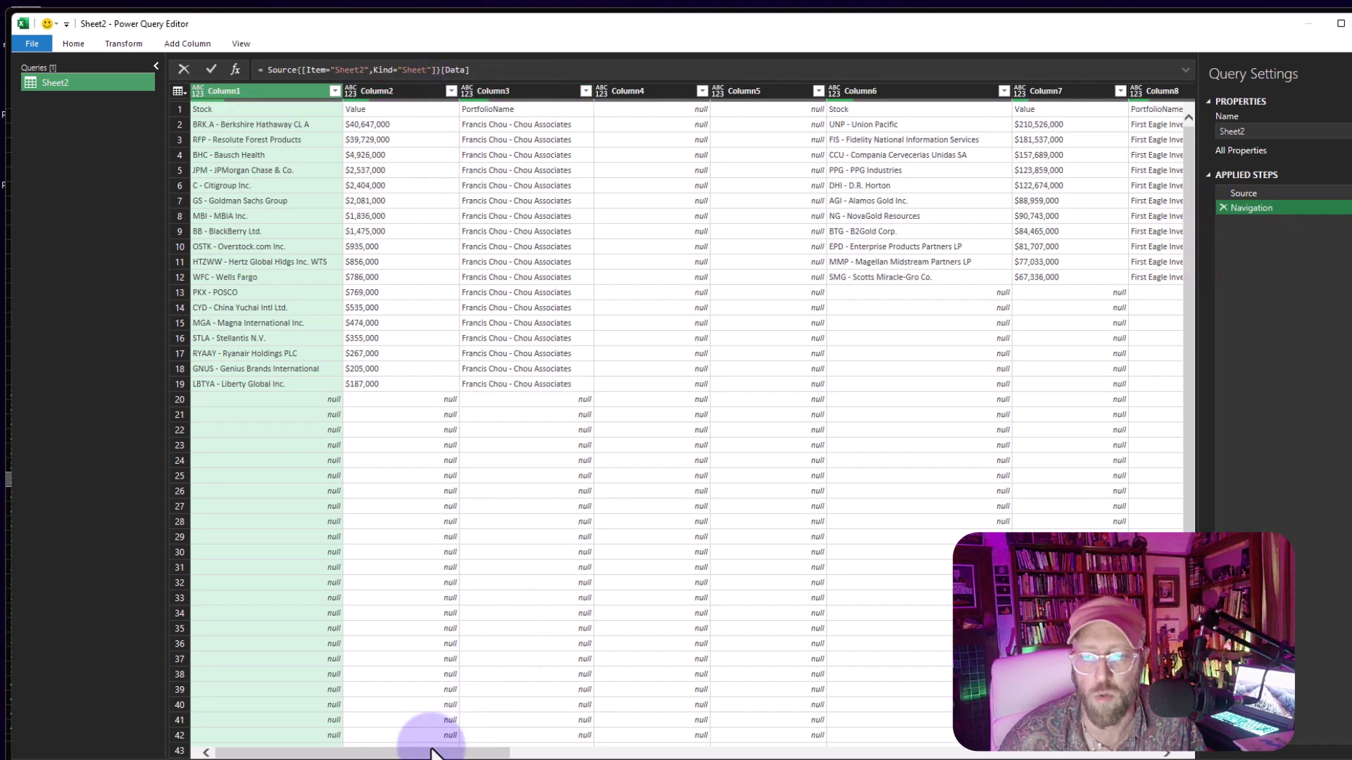
drag(432, 751, 1342, 672)
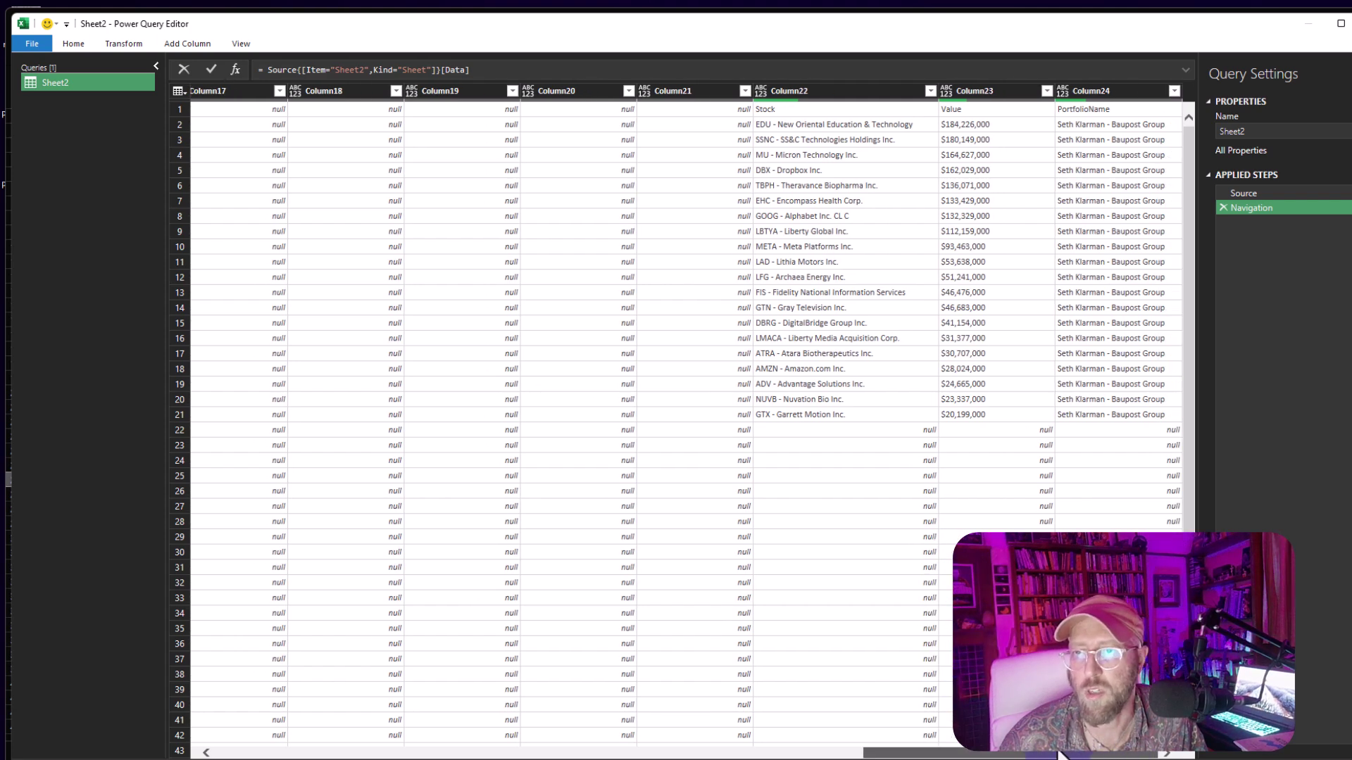
drag(1063, 754, 920, 725)
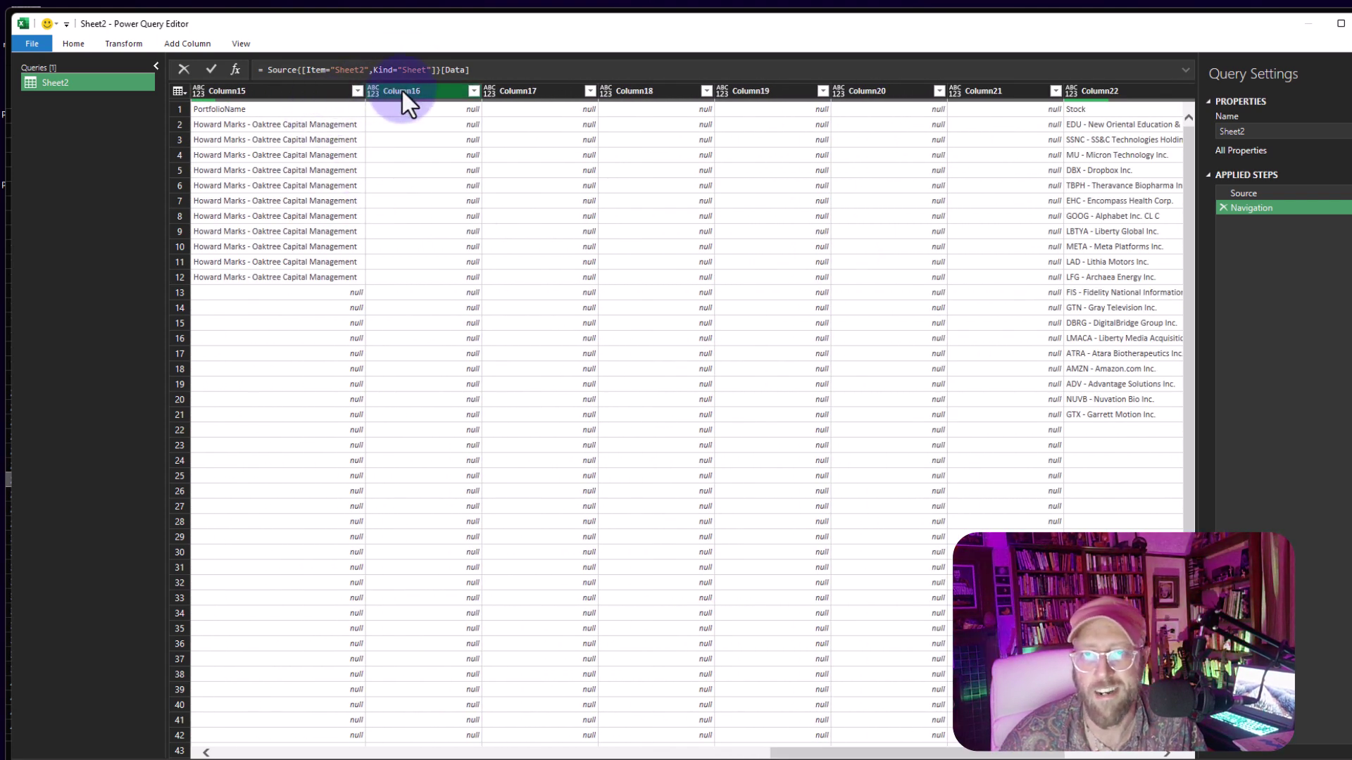
click(401, 90)
click(987, 90)
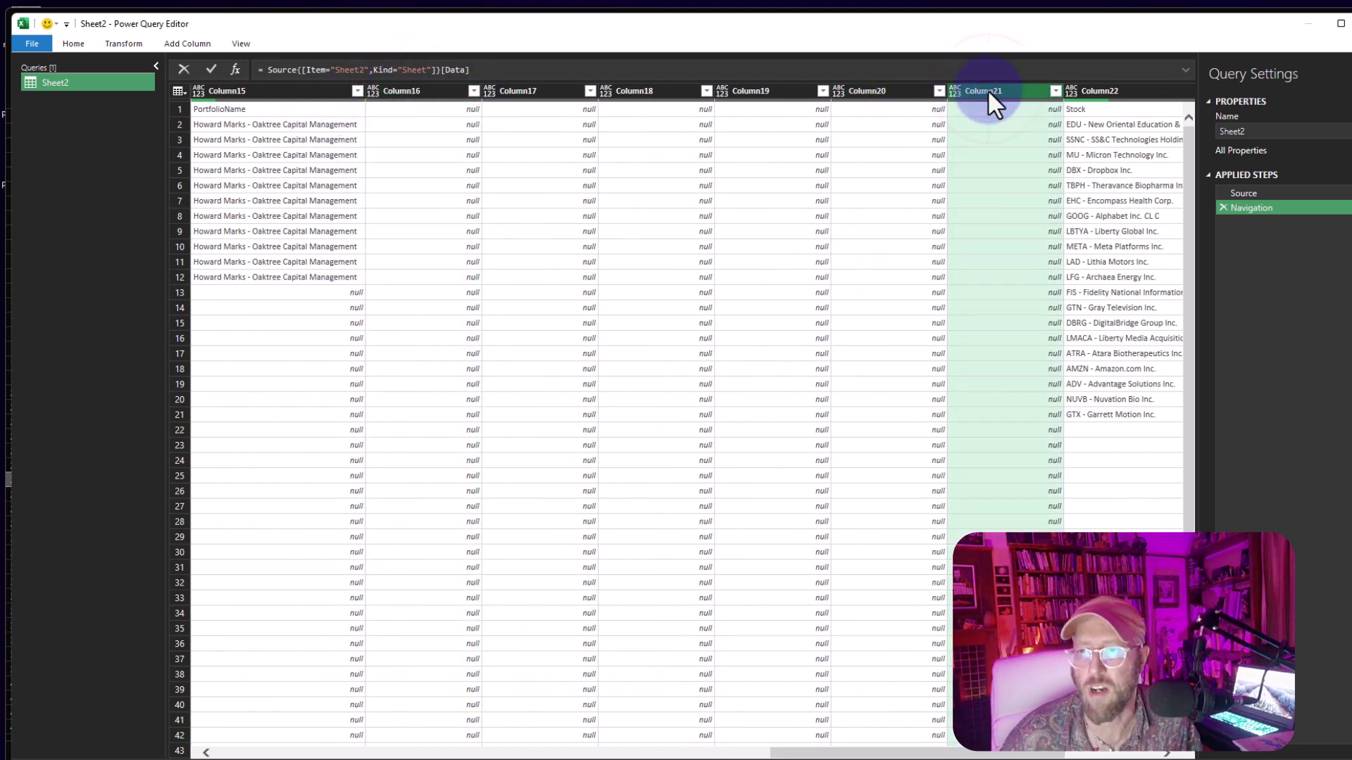
click(470, 110)
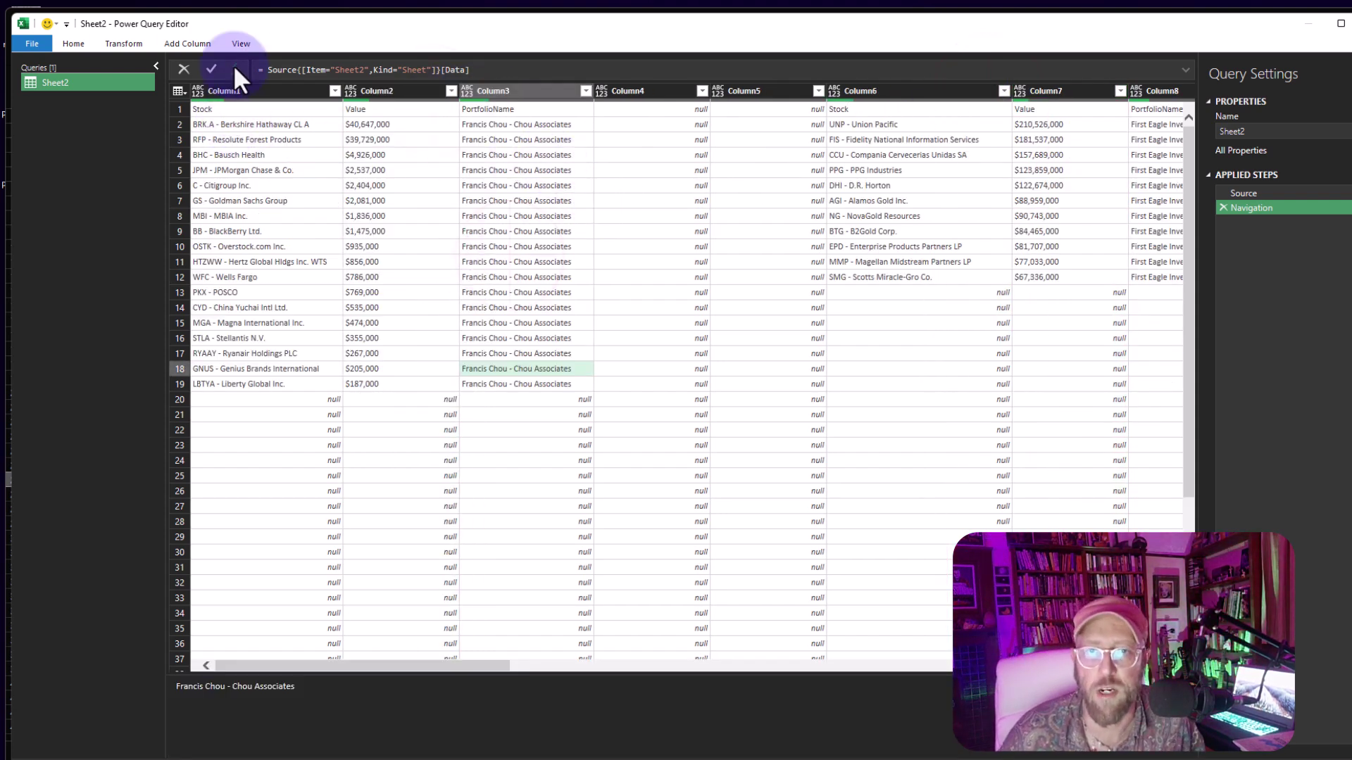
Step: Add a custom query step with the formula =Table.ToColumns(Sheet2_Sheet) to convert the columns into lists
click(235, 69)
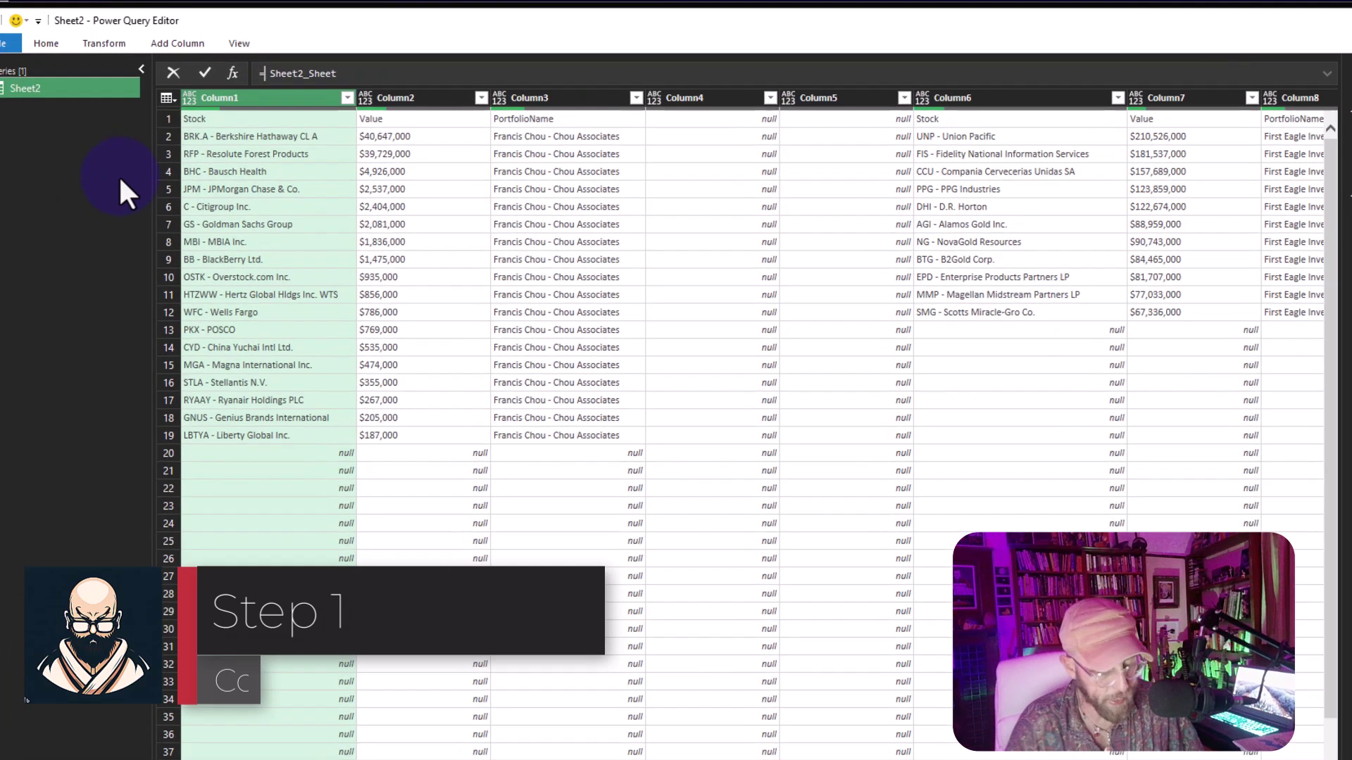
text(table)
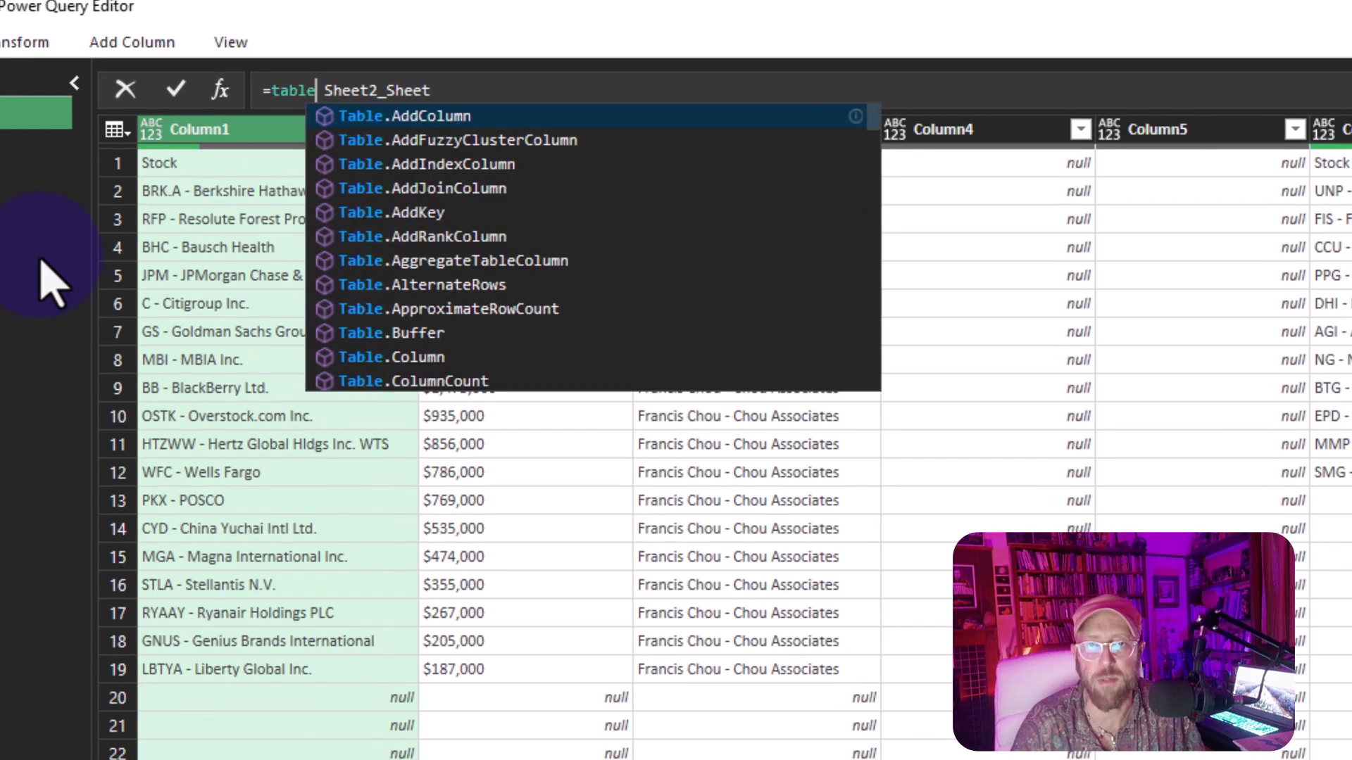
text(.toco)
key(Tab)
text(()
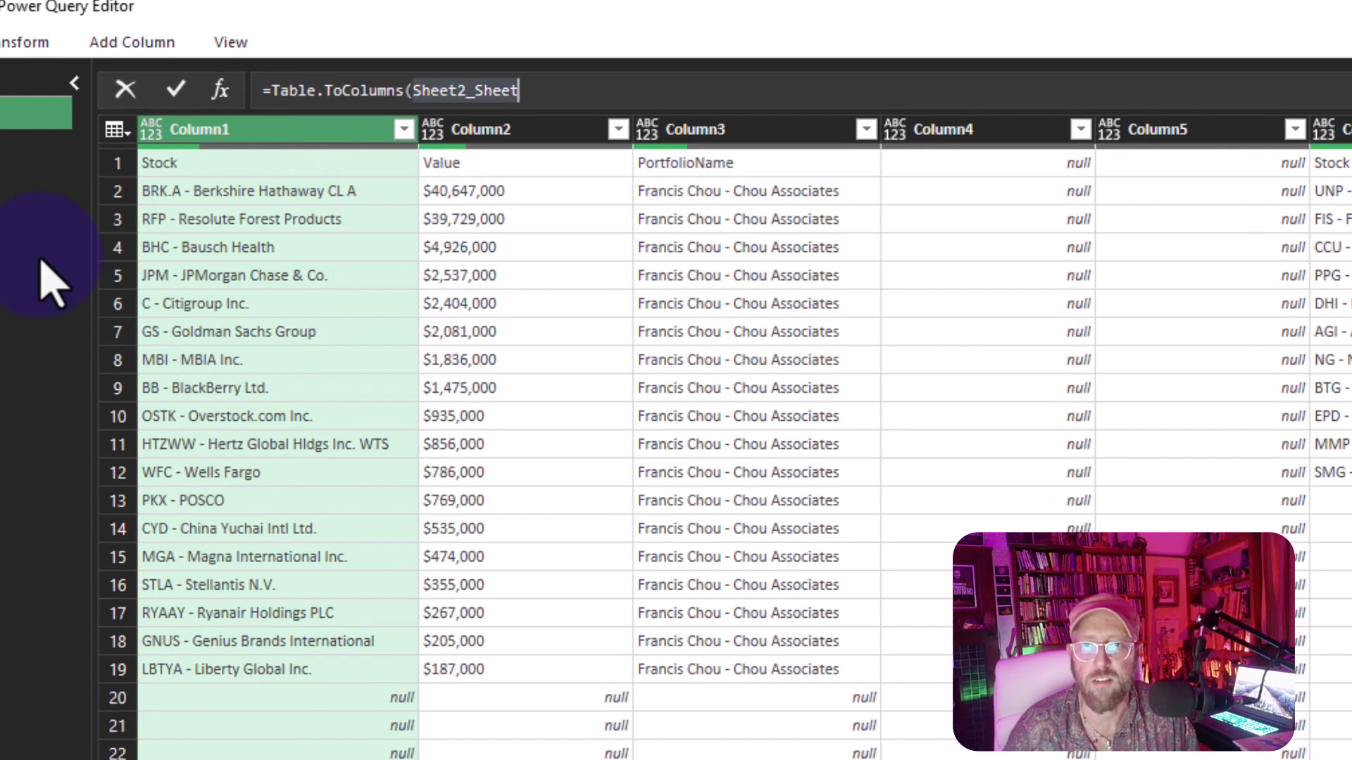
key(Return)
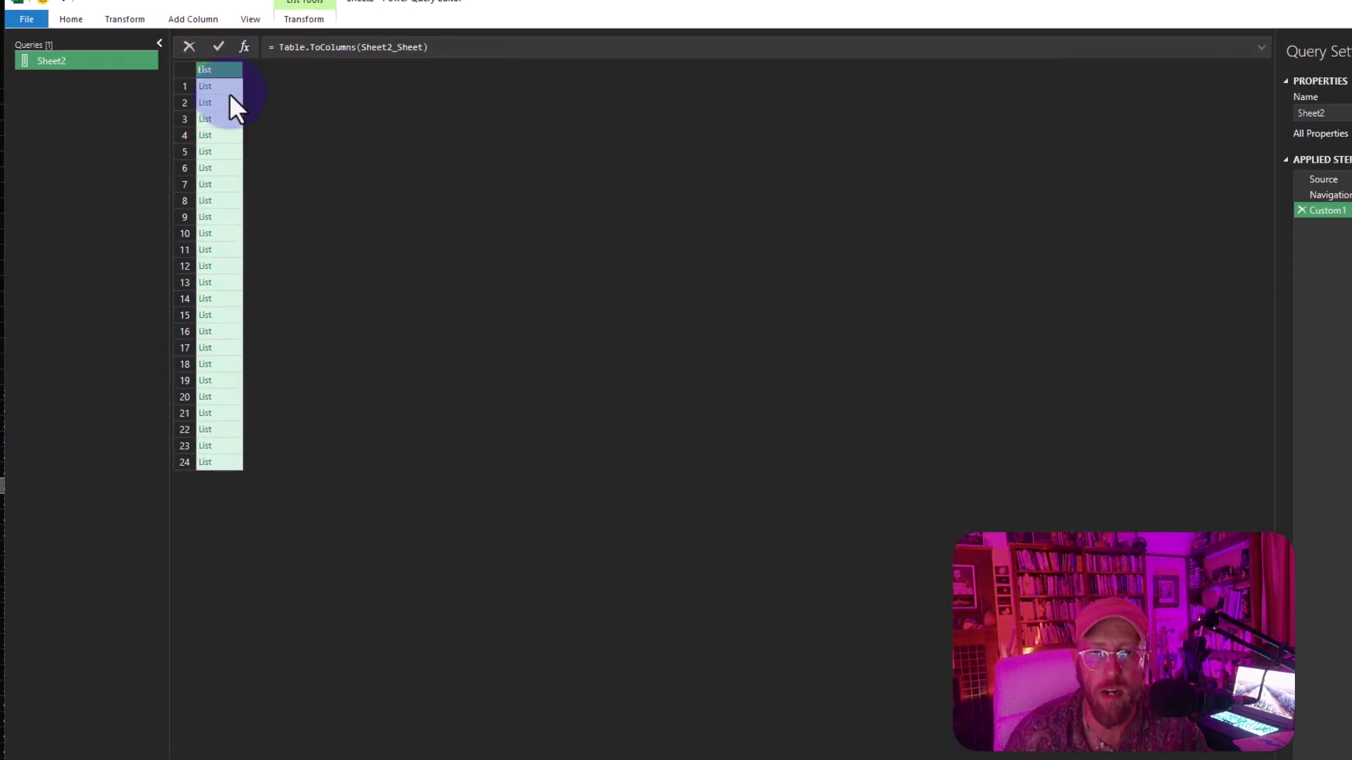
Step: Preview the individual lists in an enlarged preview area to check which source column each one holds
click(226, 87)
drag(514, 678, 493, 509)
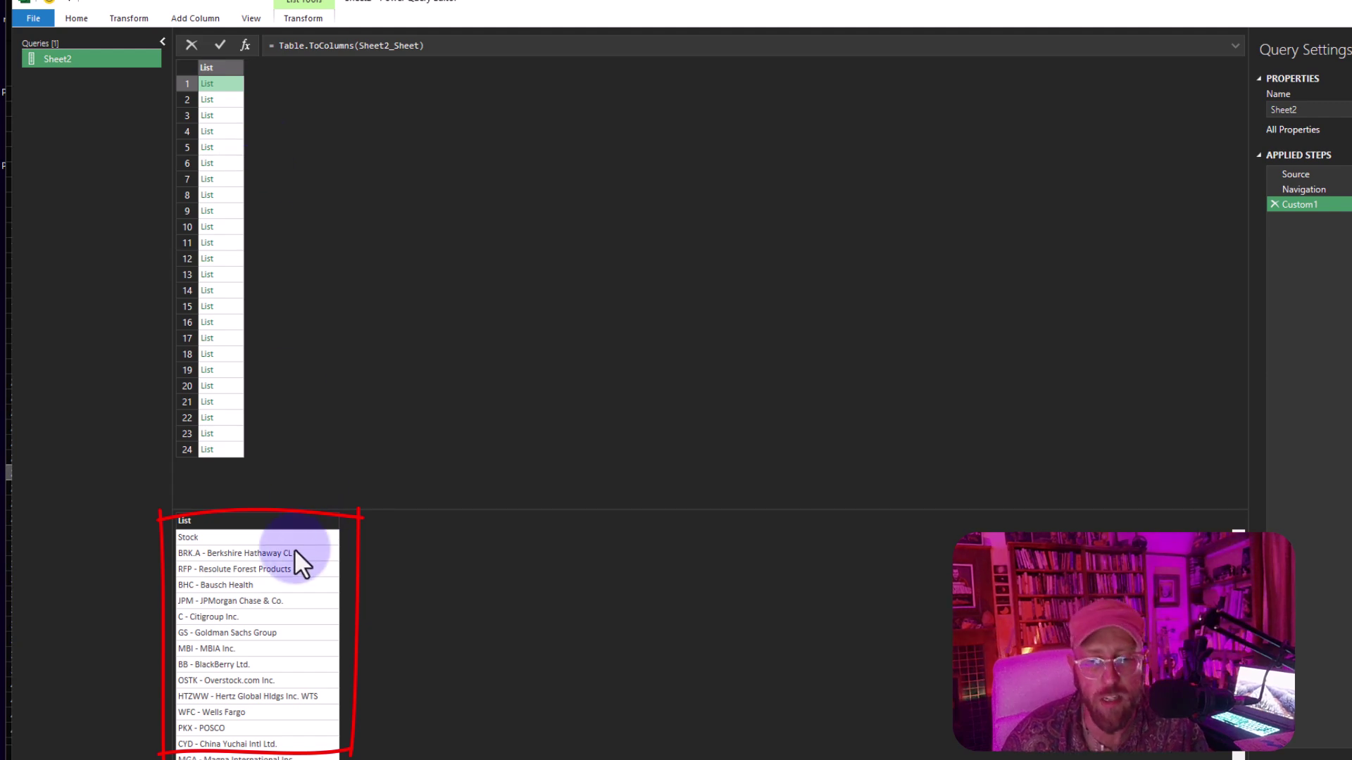
click(217, 99)
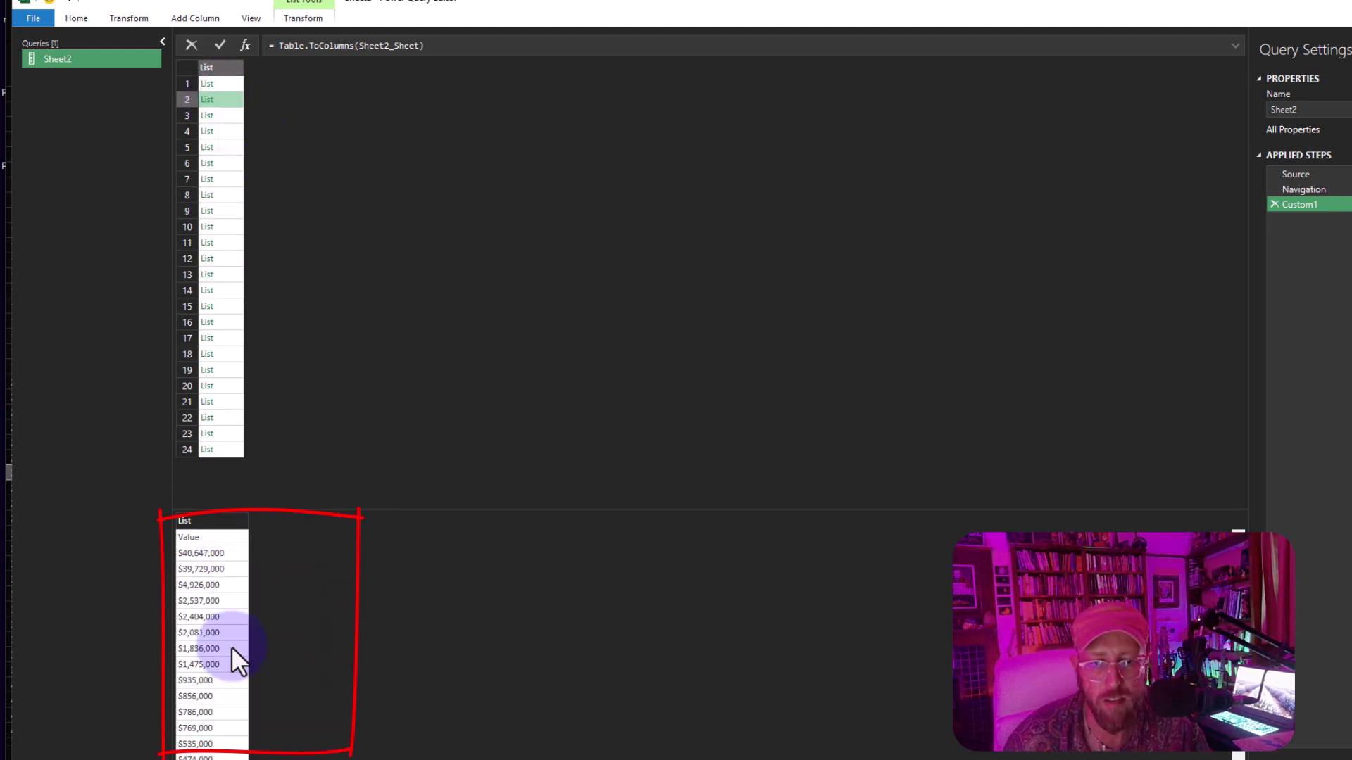
click(235, 116)
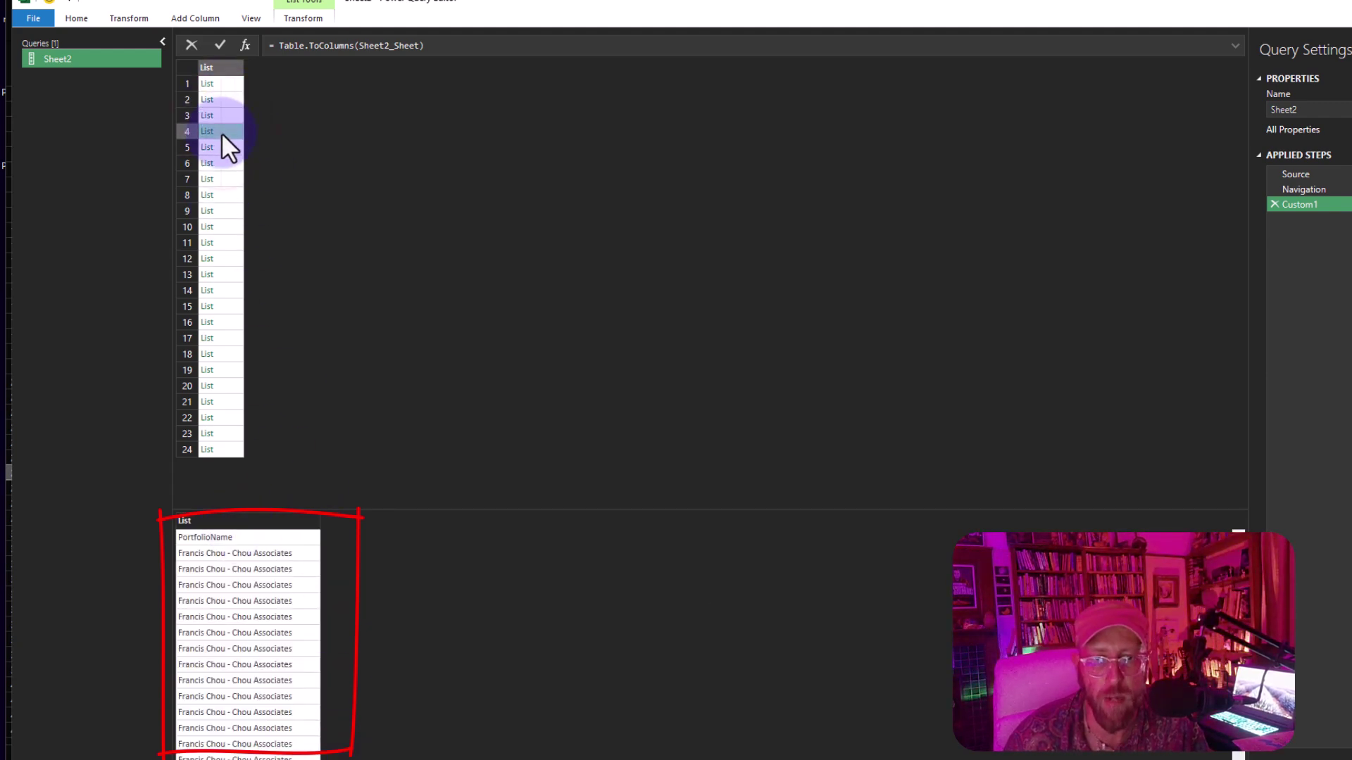
click(223, 146)
click(221, 162)
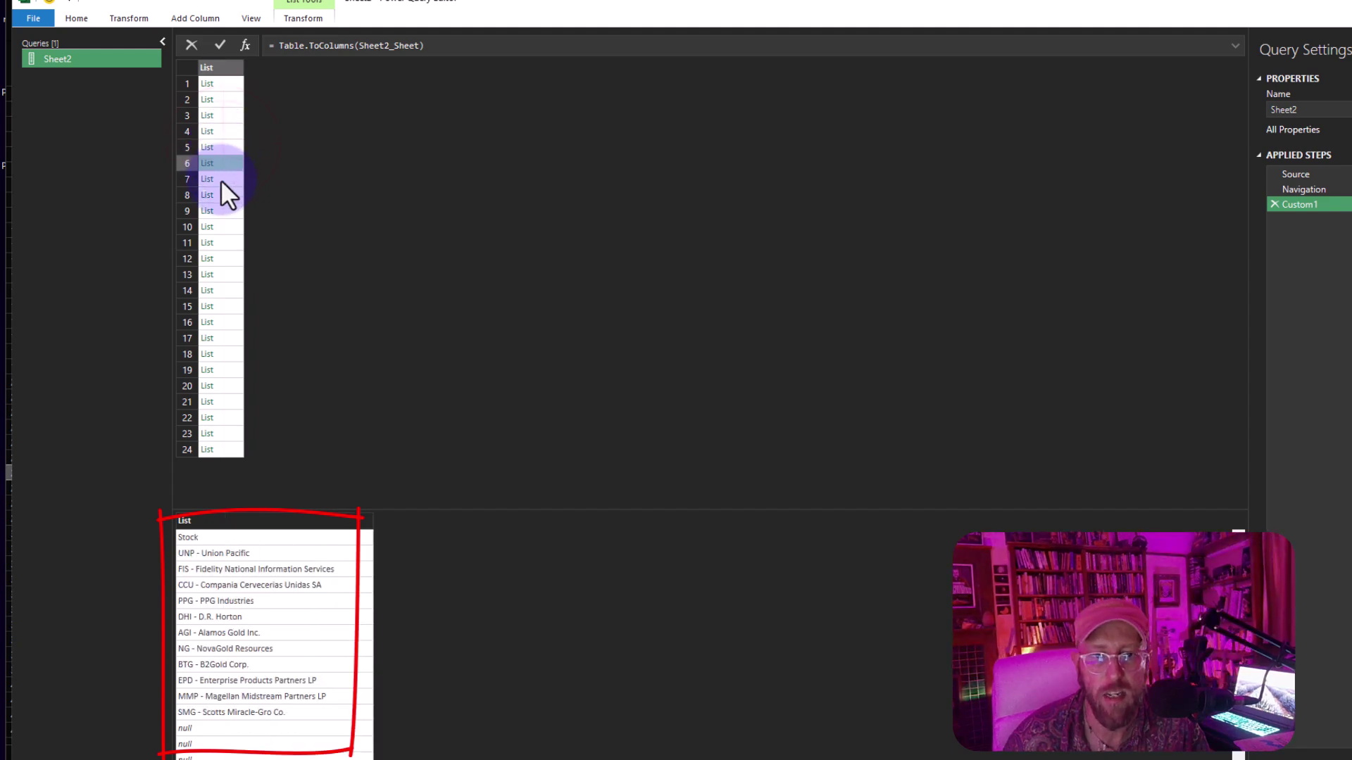
click(225, 179)
click(226, 196)
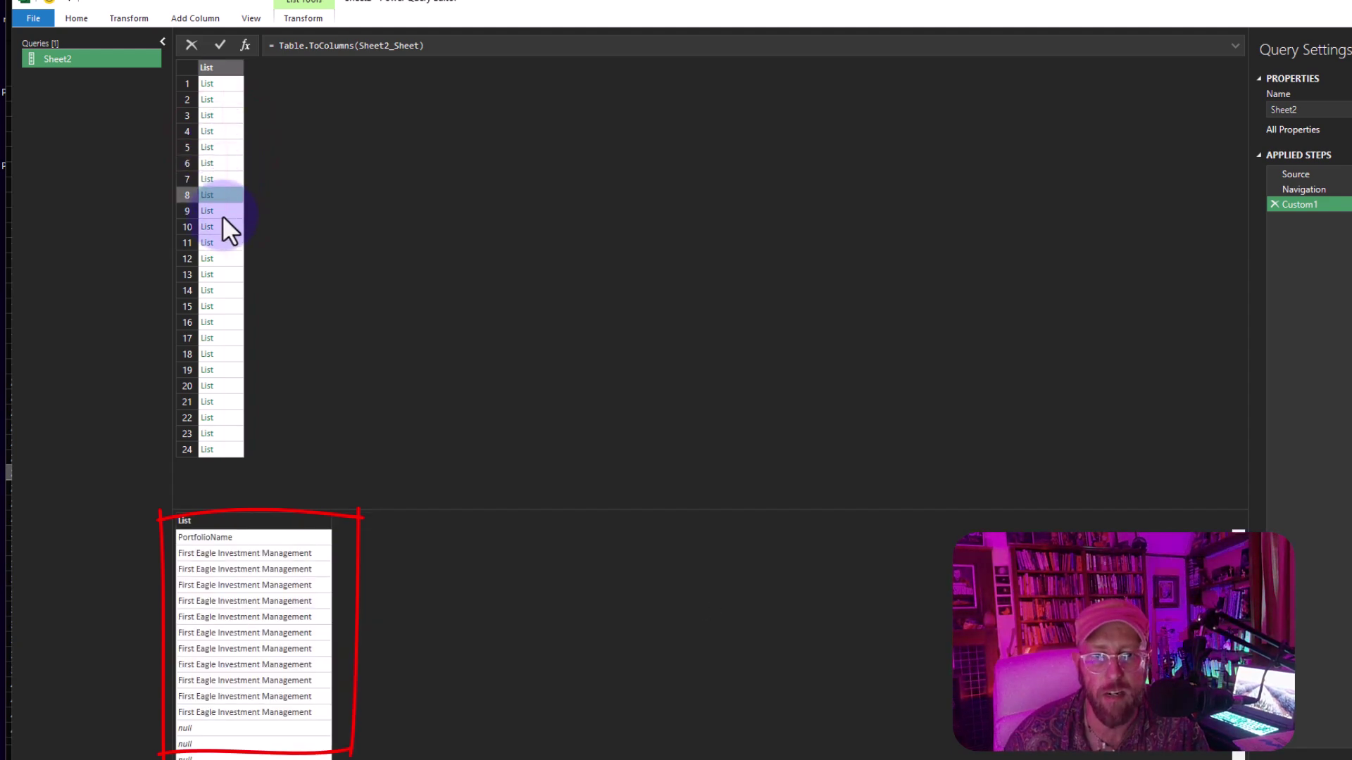
click(222, 212)
click(222, 227)
click(224, 242)
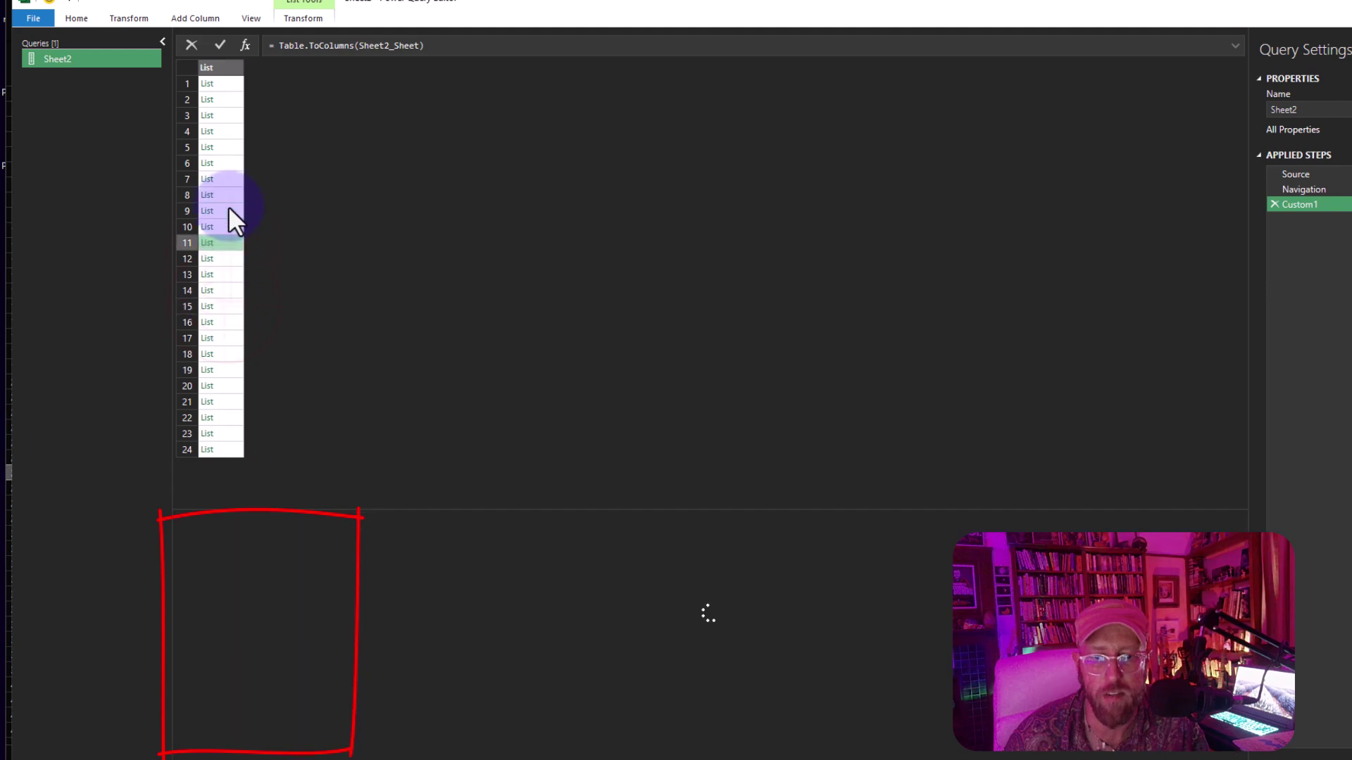
click(226, 111)
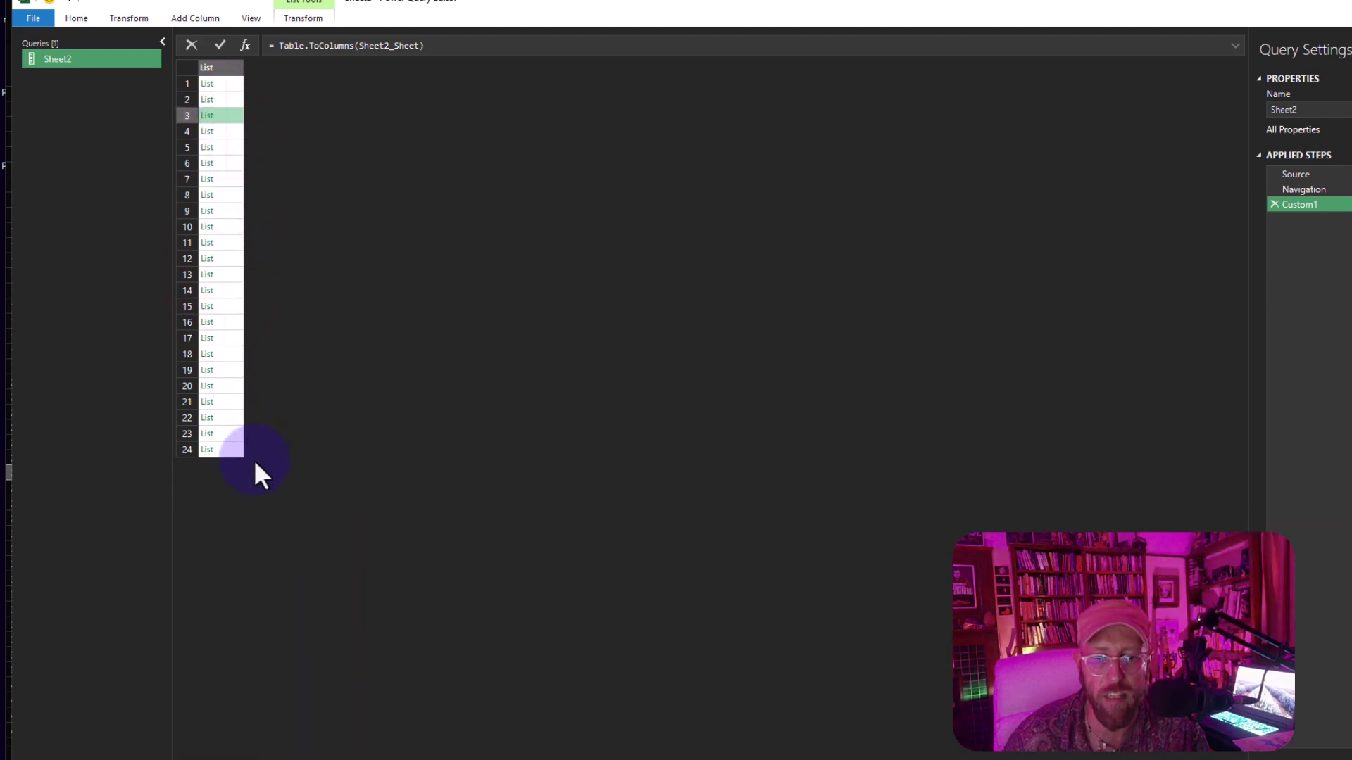
click(226, 86)
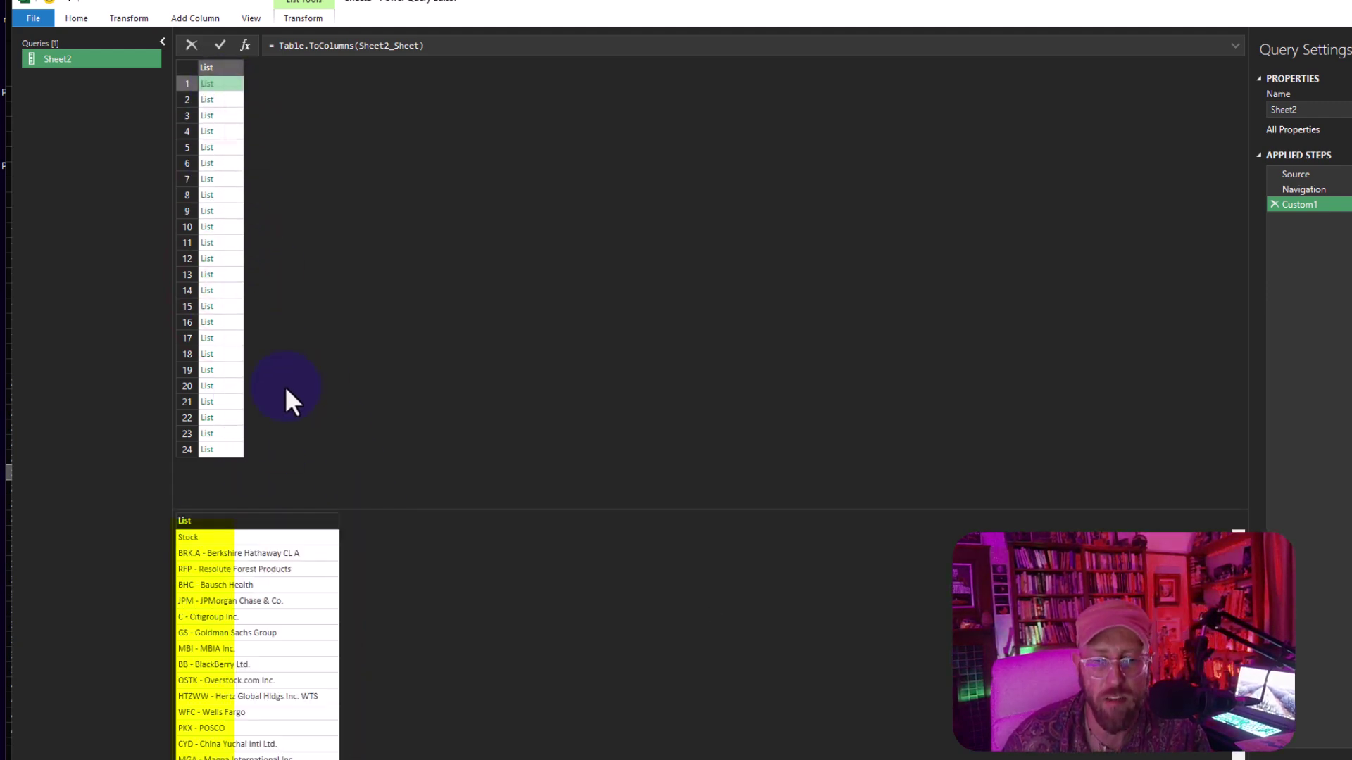
Step: Wrap the Table.ToColumns(Sheet2_Sheet) expression in List.Transform and start its transform argument with each
scroll(281, 657, down, 5)
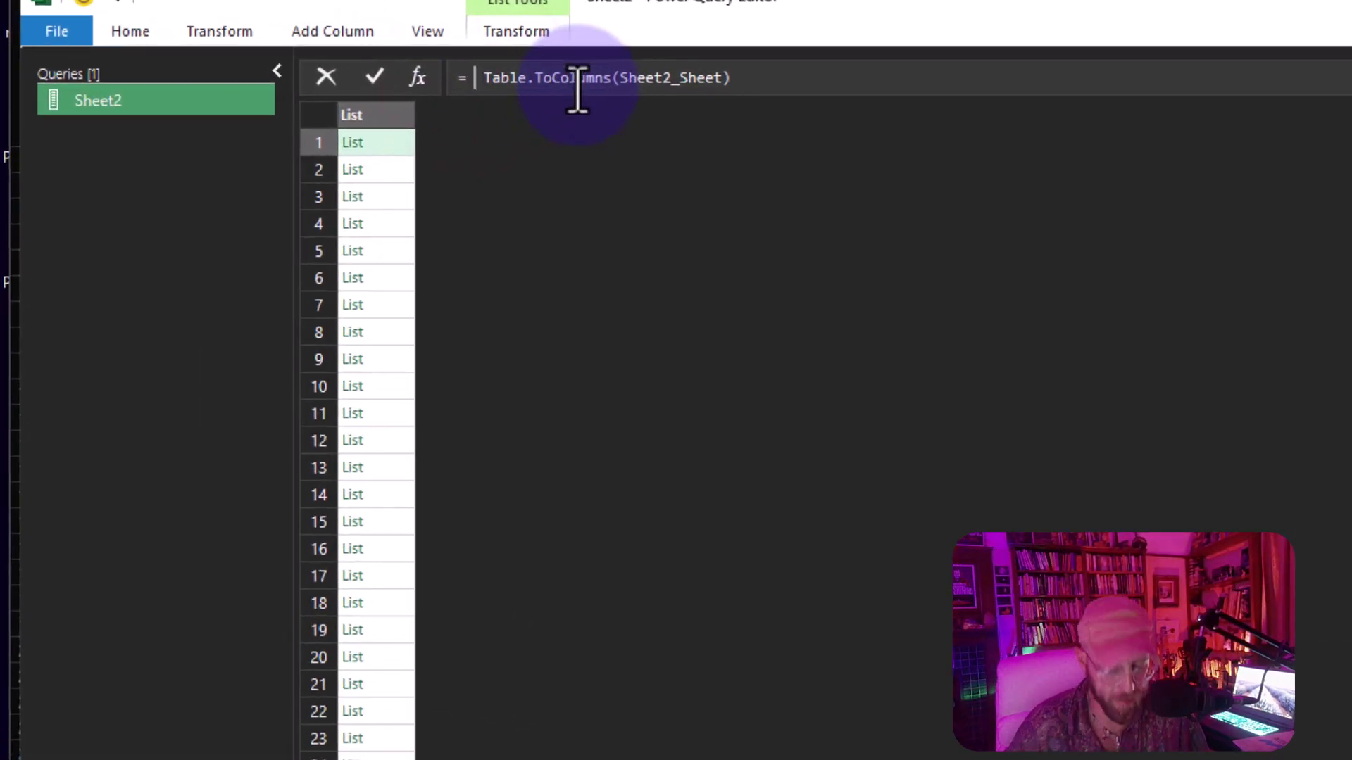
text(listtr)
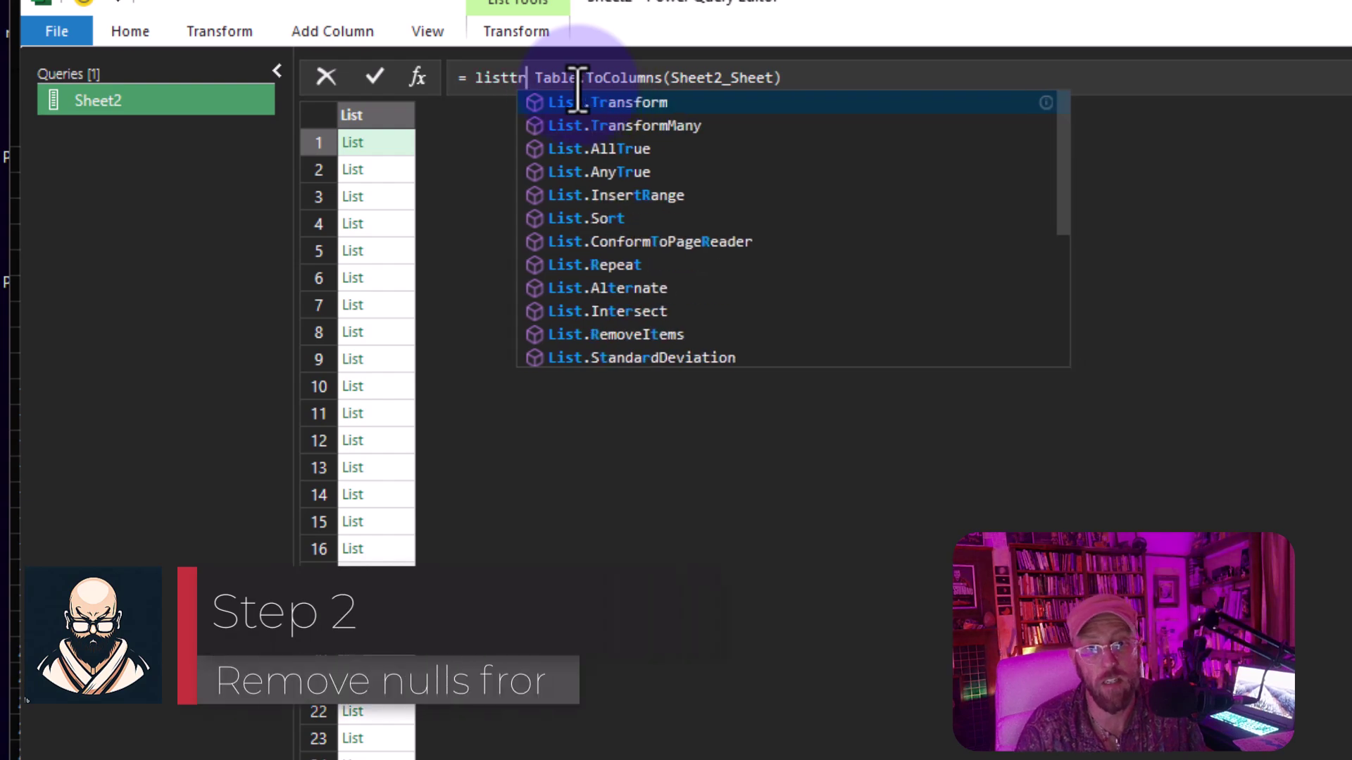
text(an)
key(Tab)
text(()
key(Delete)
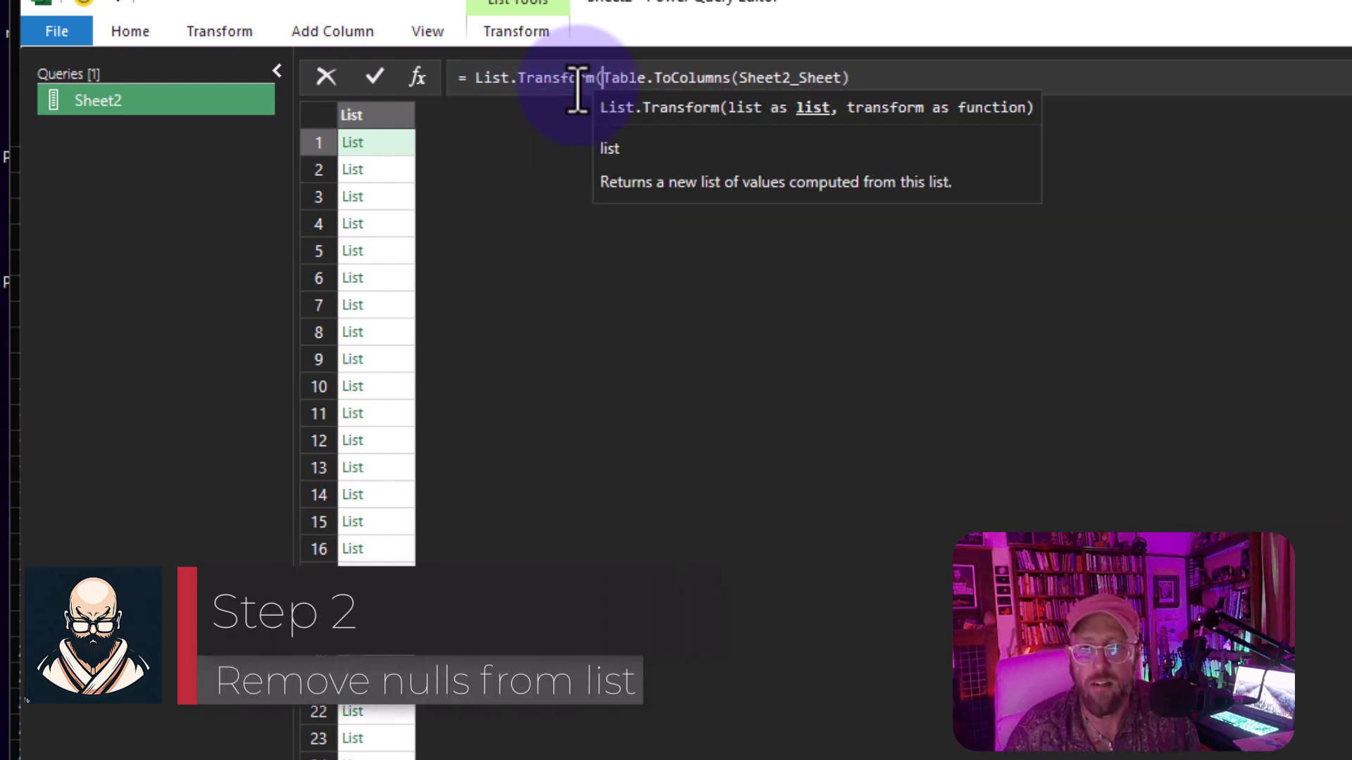
key(End)
text(,)
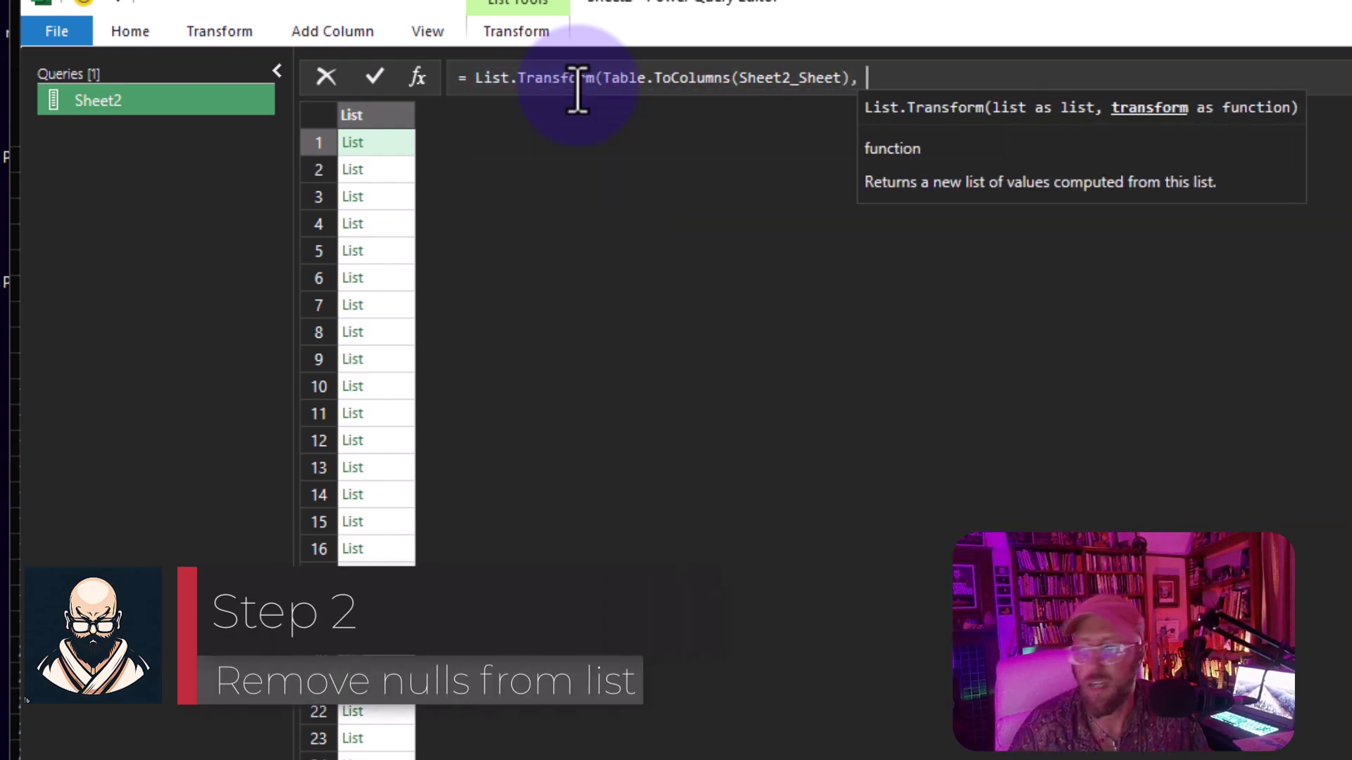
text( each)
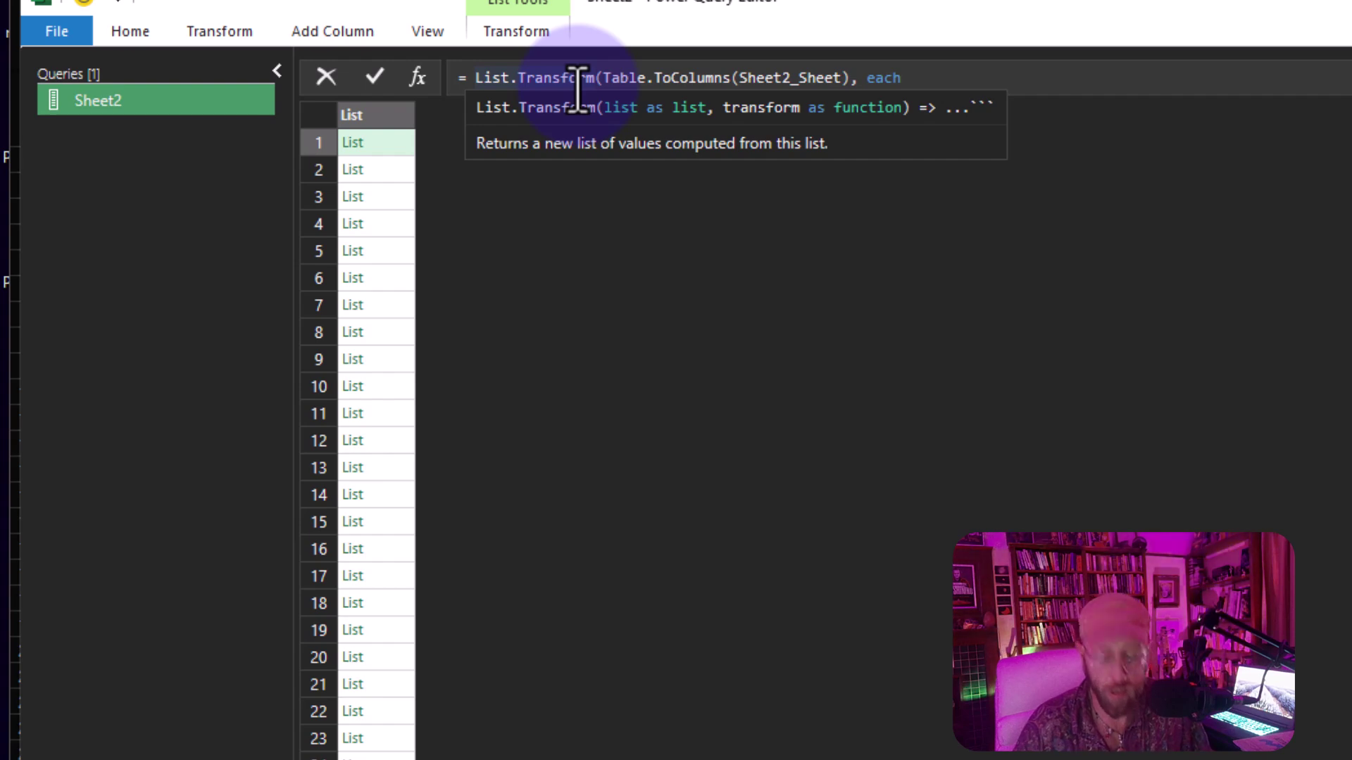
Step: Complete the List.Transform formula with List.RemoveNulls(_) as the transform to strip nulls from every list, and apply it
text( listrem)
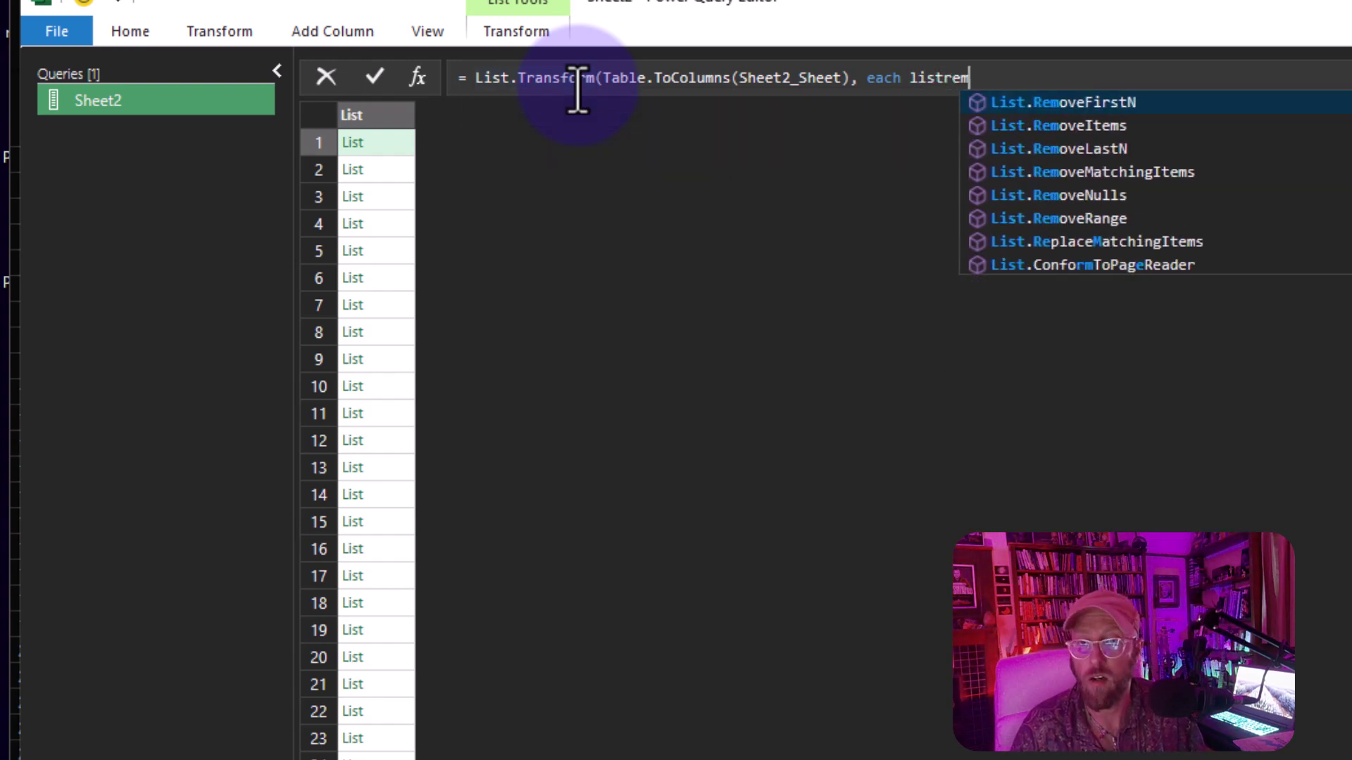
text(o)
key(Down)
key(Tab)
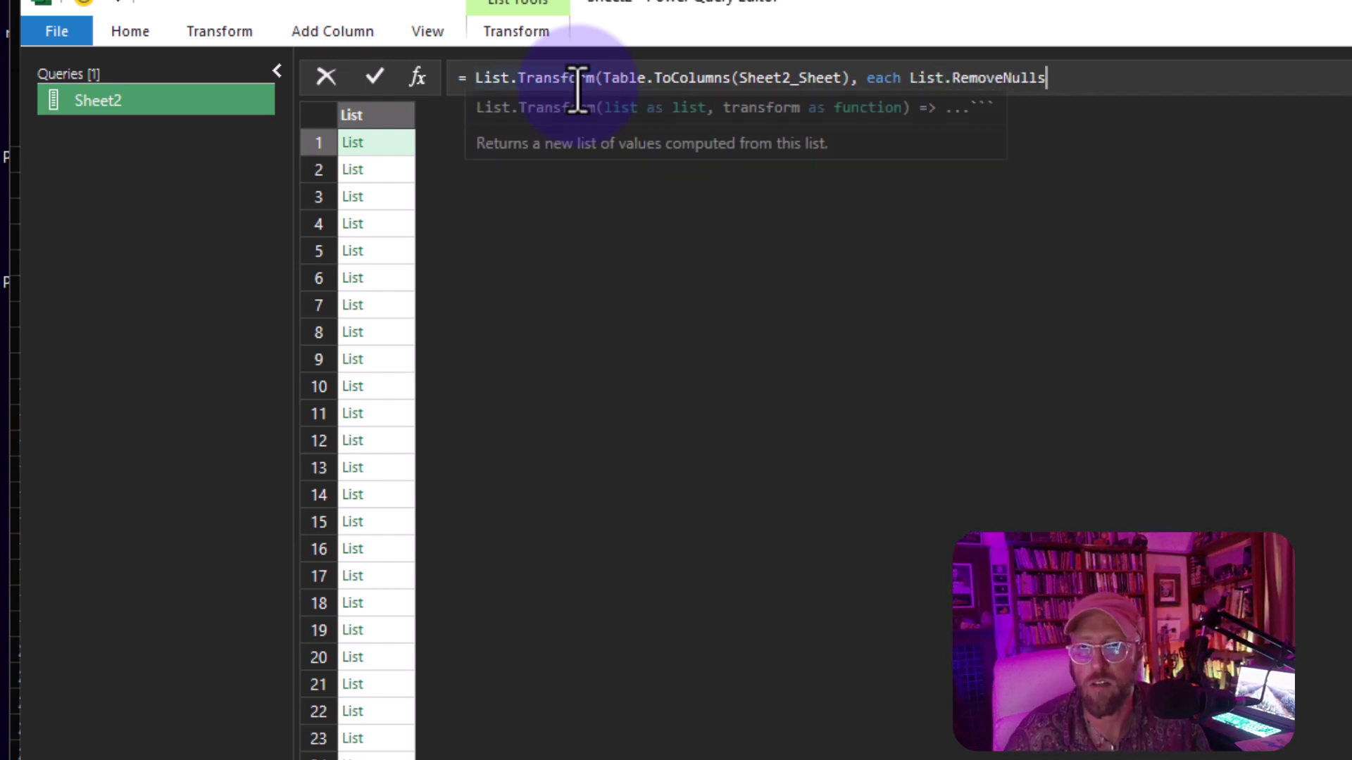
text((_)
mouse_move(577, 88)
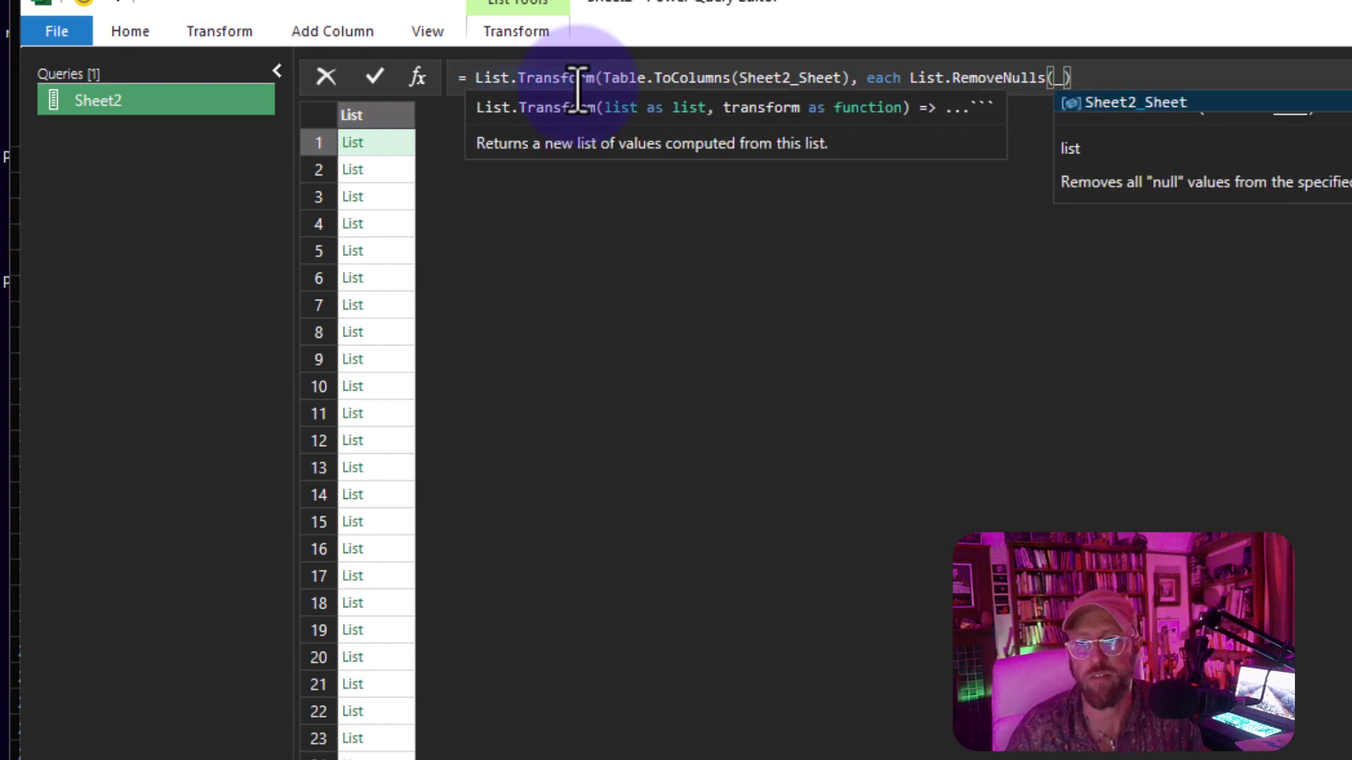
key(Escape)
key(Escape)
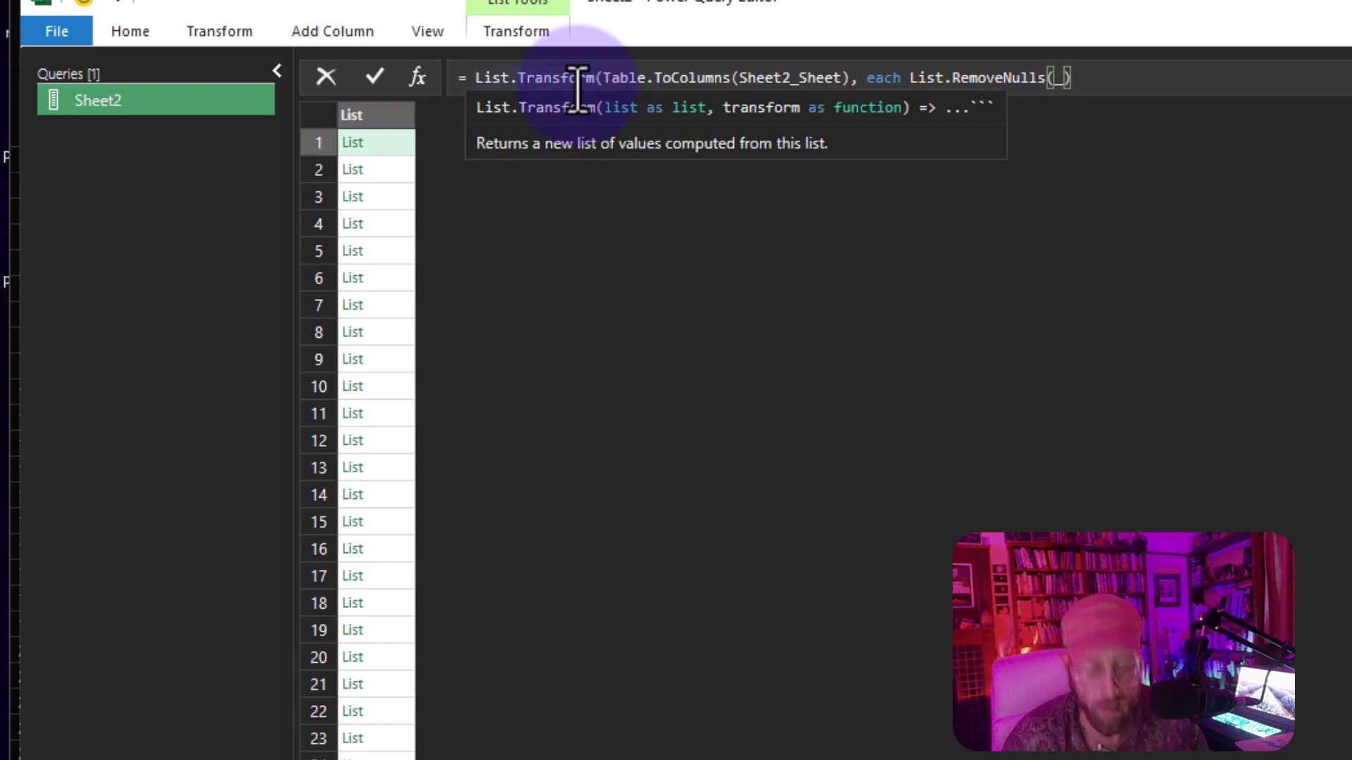
key(ctrl+a)
key(BackSpace)
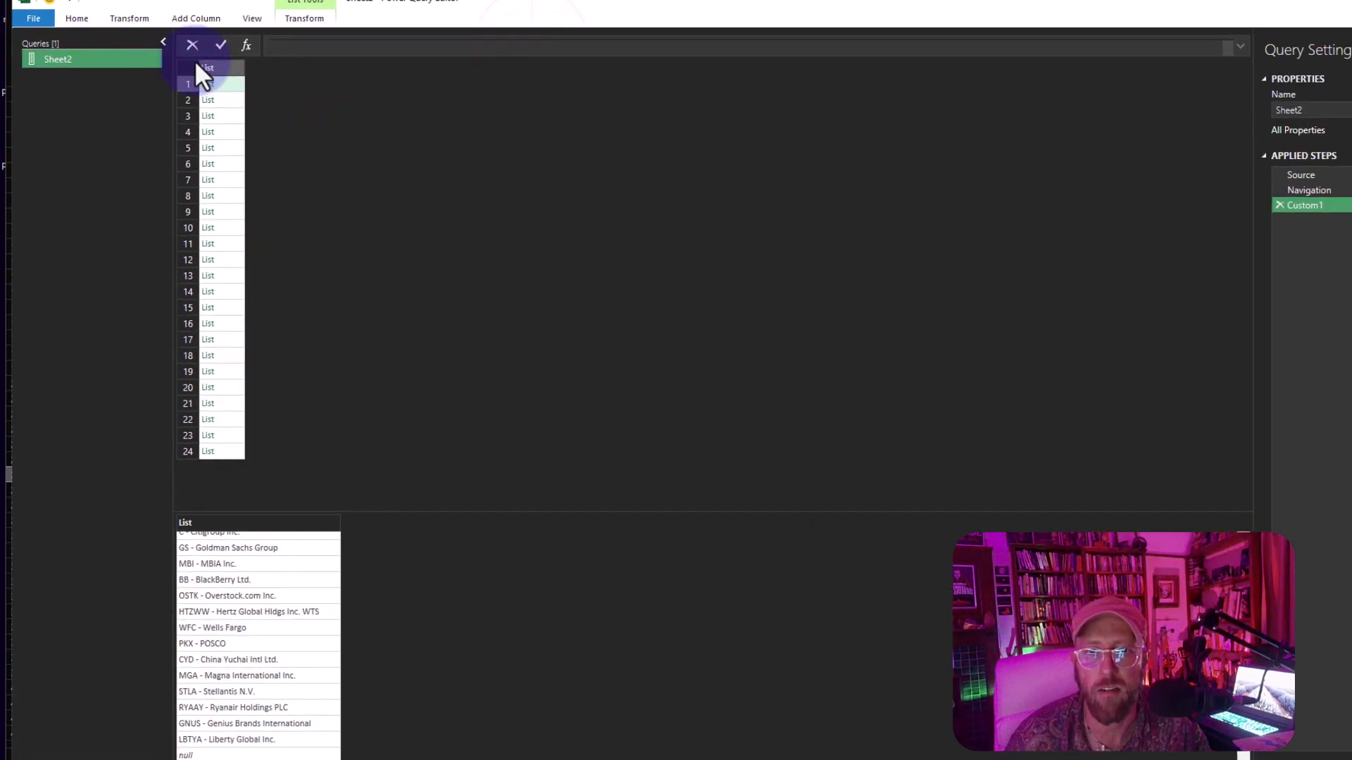
Step: Preview several of the transformed lists to check their contents and which ones are empty
click(231, 100)
click(231, 110)
click(230, 112)
click(227, 127)
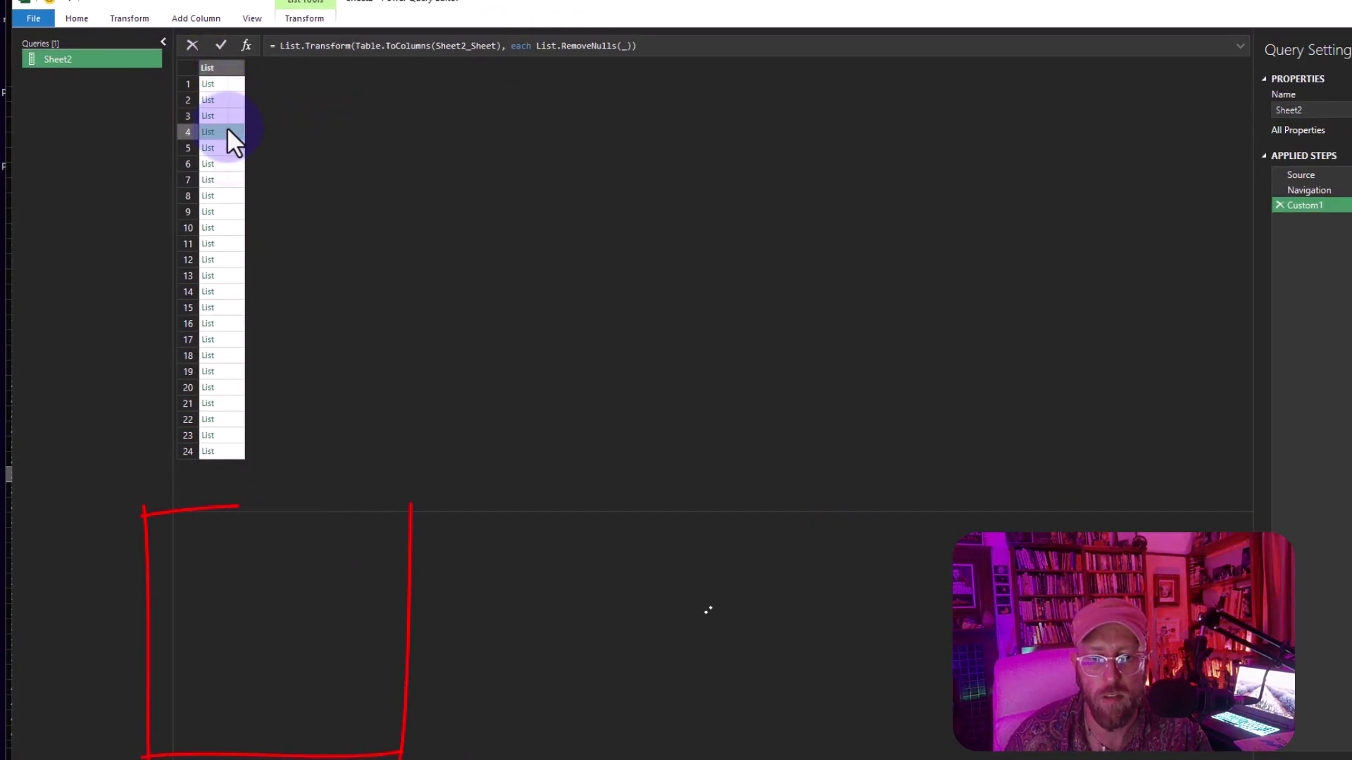
click(224, 152)
click(222, 165)
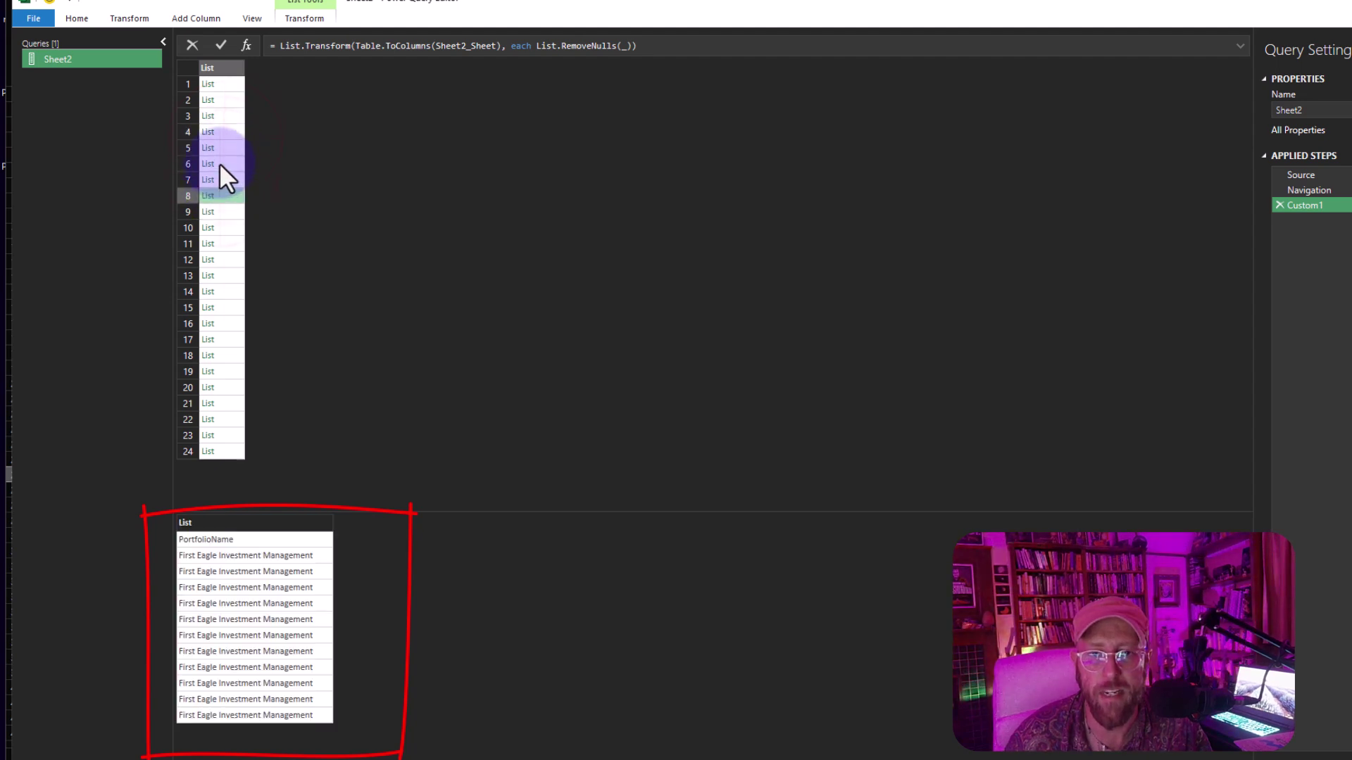
click(226, 84)
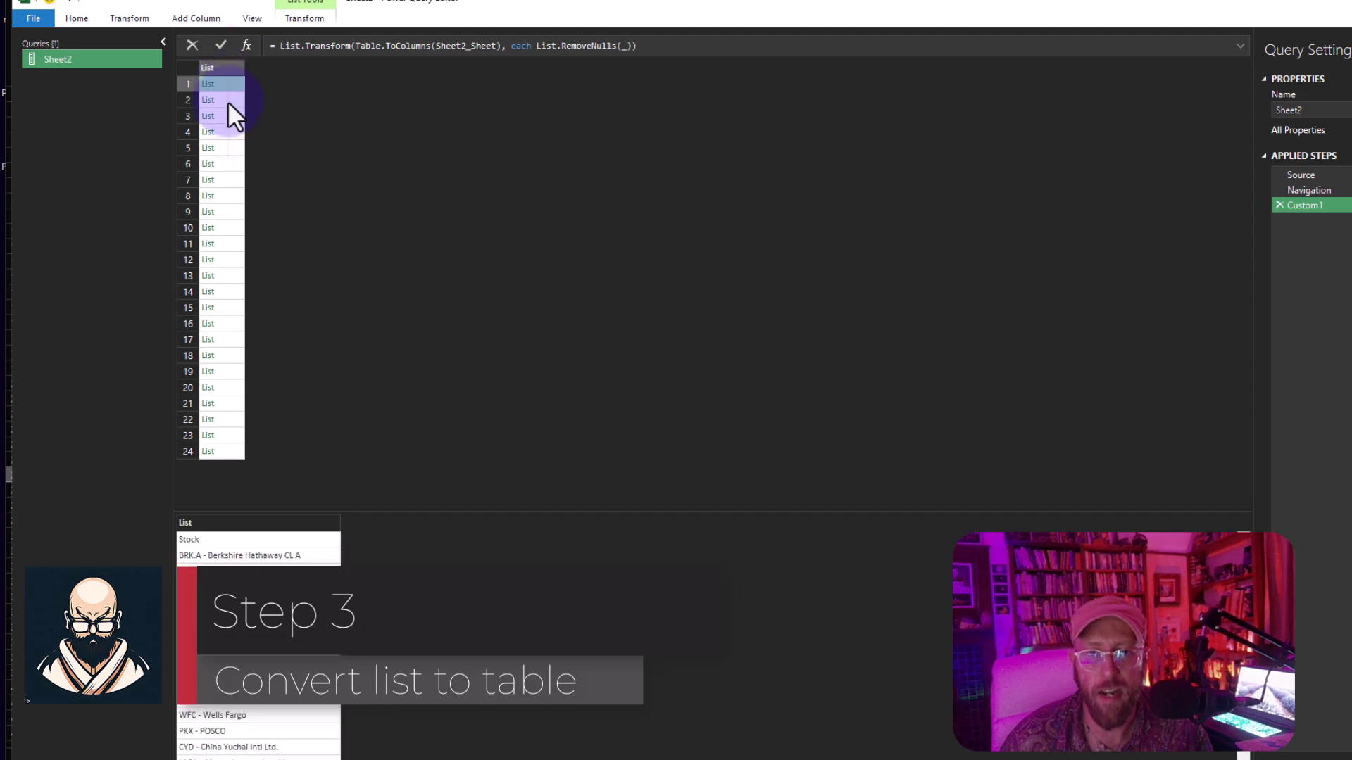
click(225, 163)
key(Down)
key(Down)
key(Down)
key(Down)
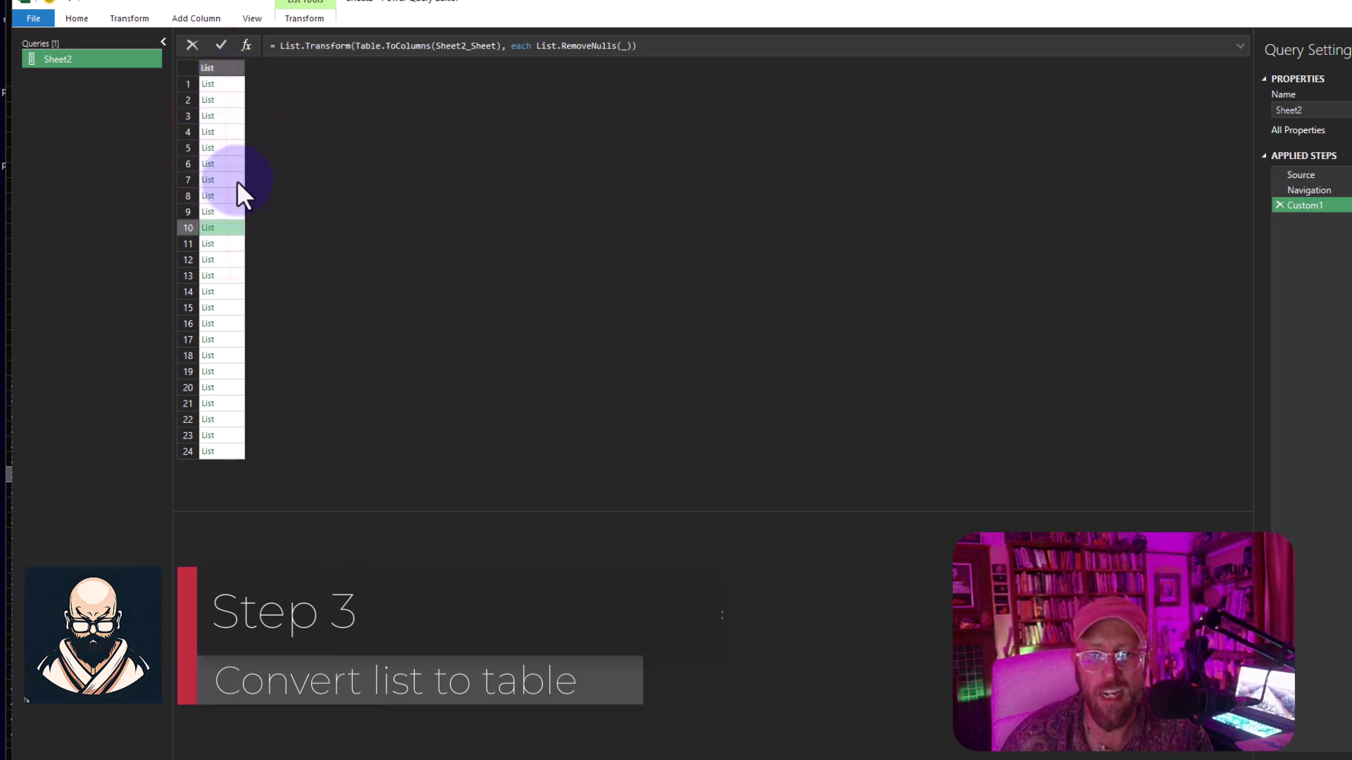
click(219, 84)
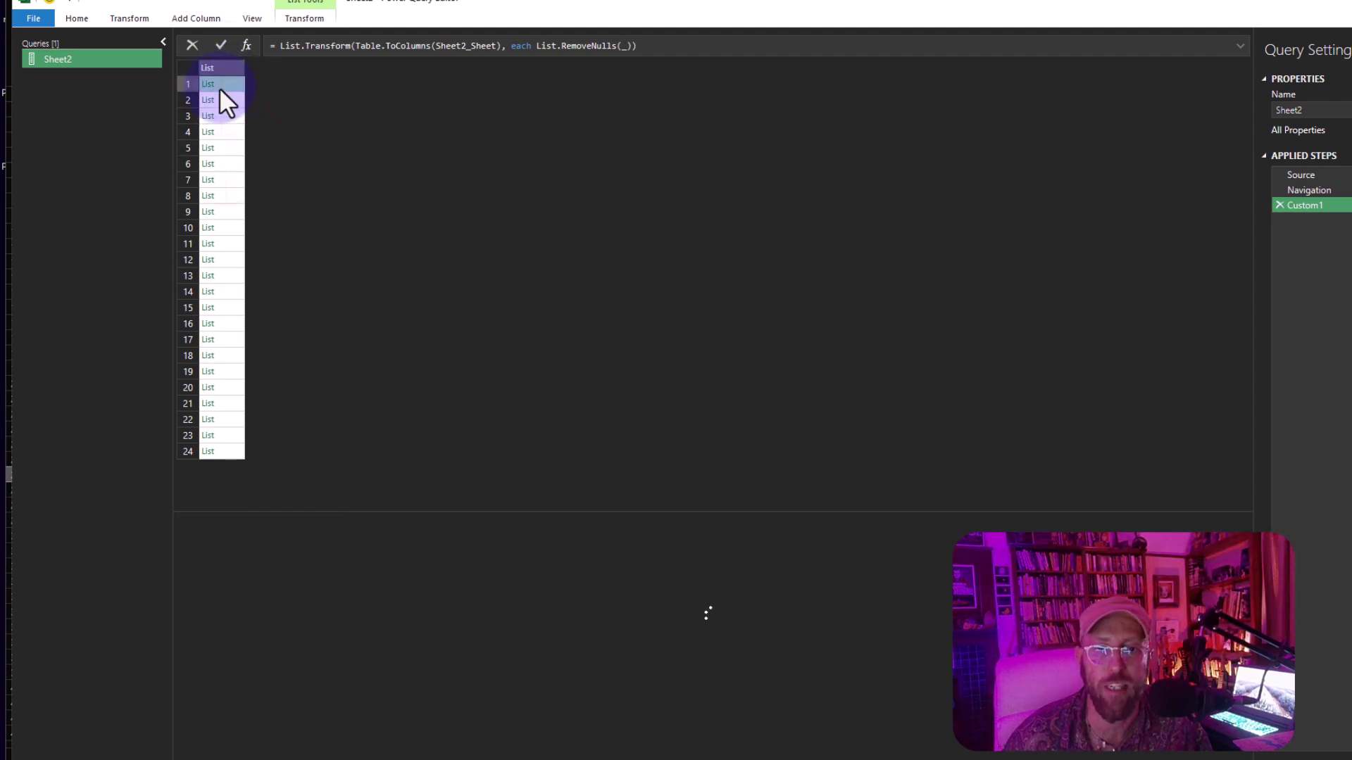
click(223, 132)
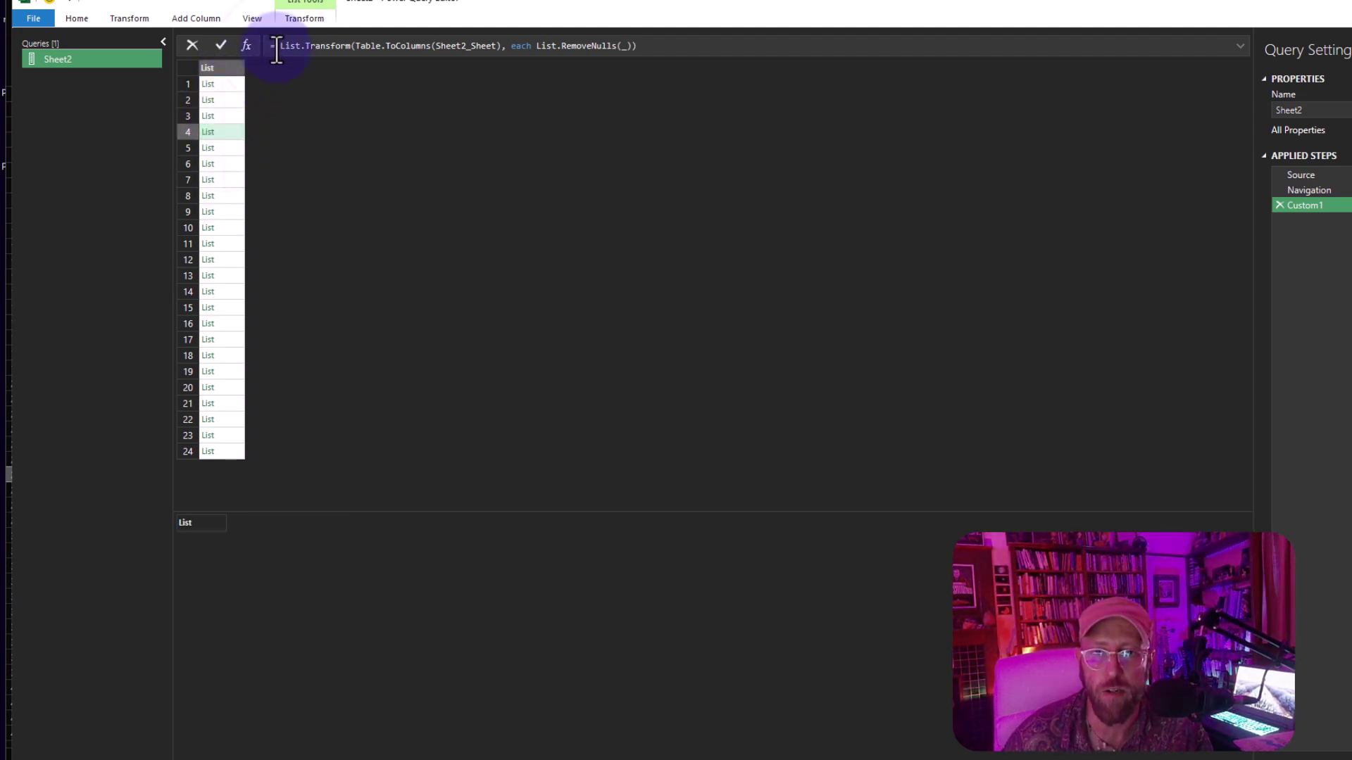
Step: Wrap the whole List.Transform formula in Table.FromList to convert the lists into a table, and apply it
text(tabl)
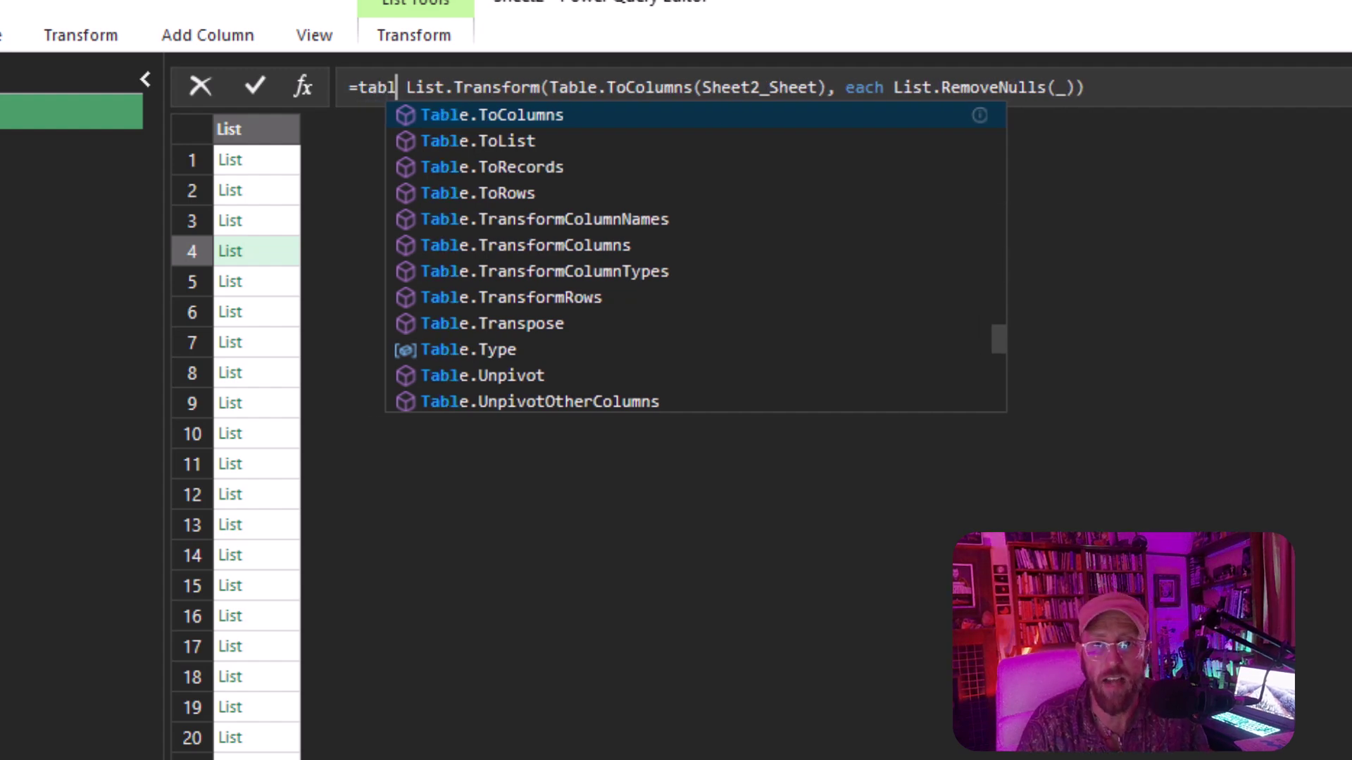
text(efrom)
key(Down)
key(Tab)
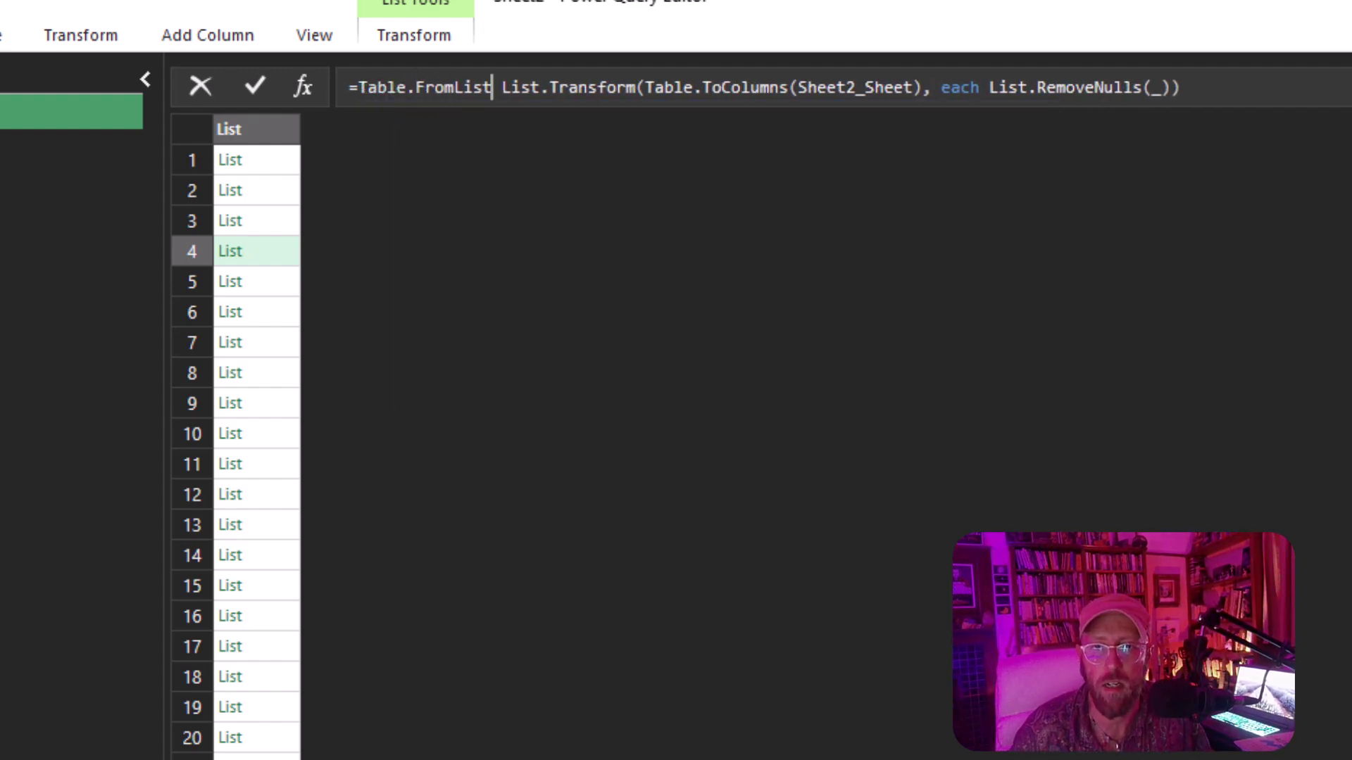
text(()
key(End)
text())
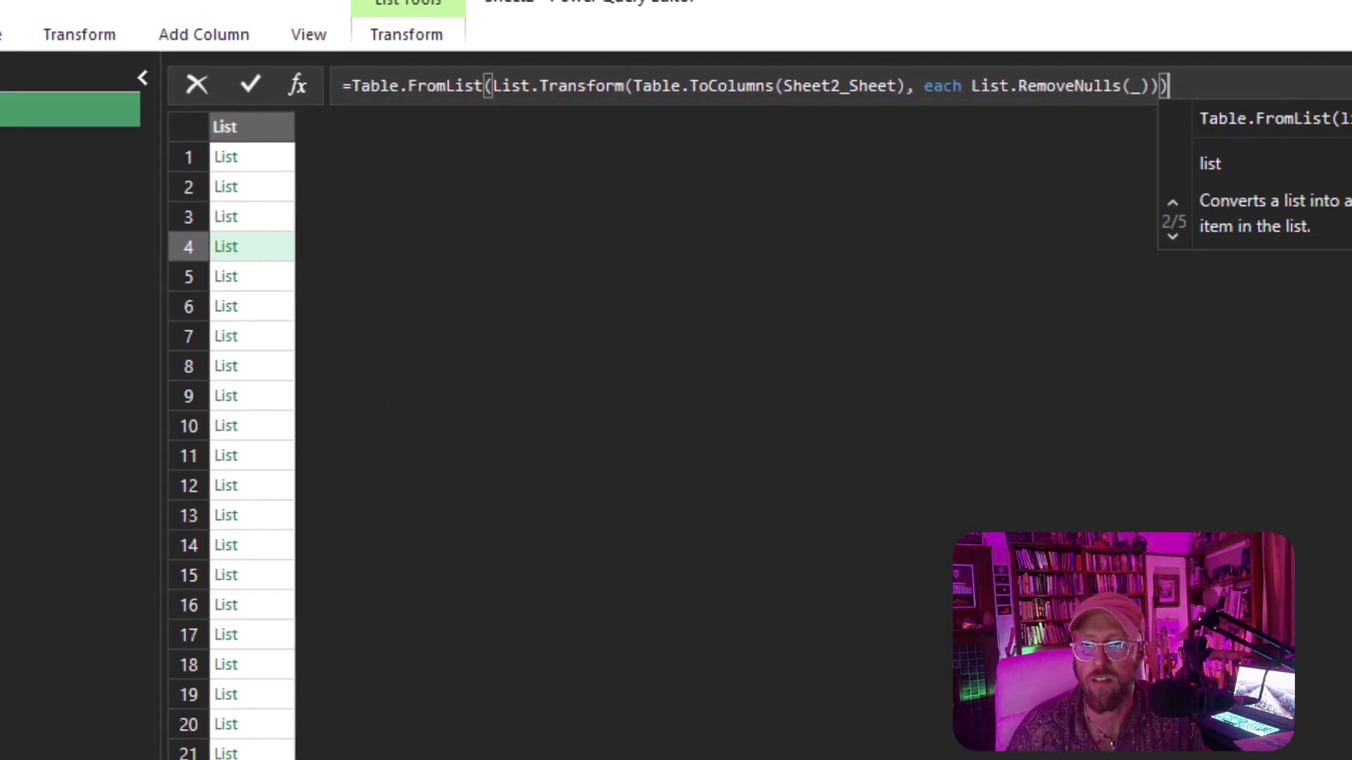
key(Return)
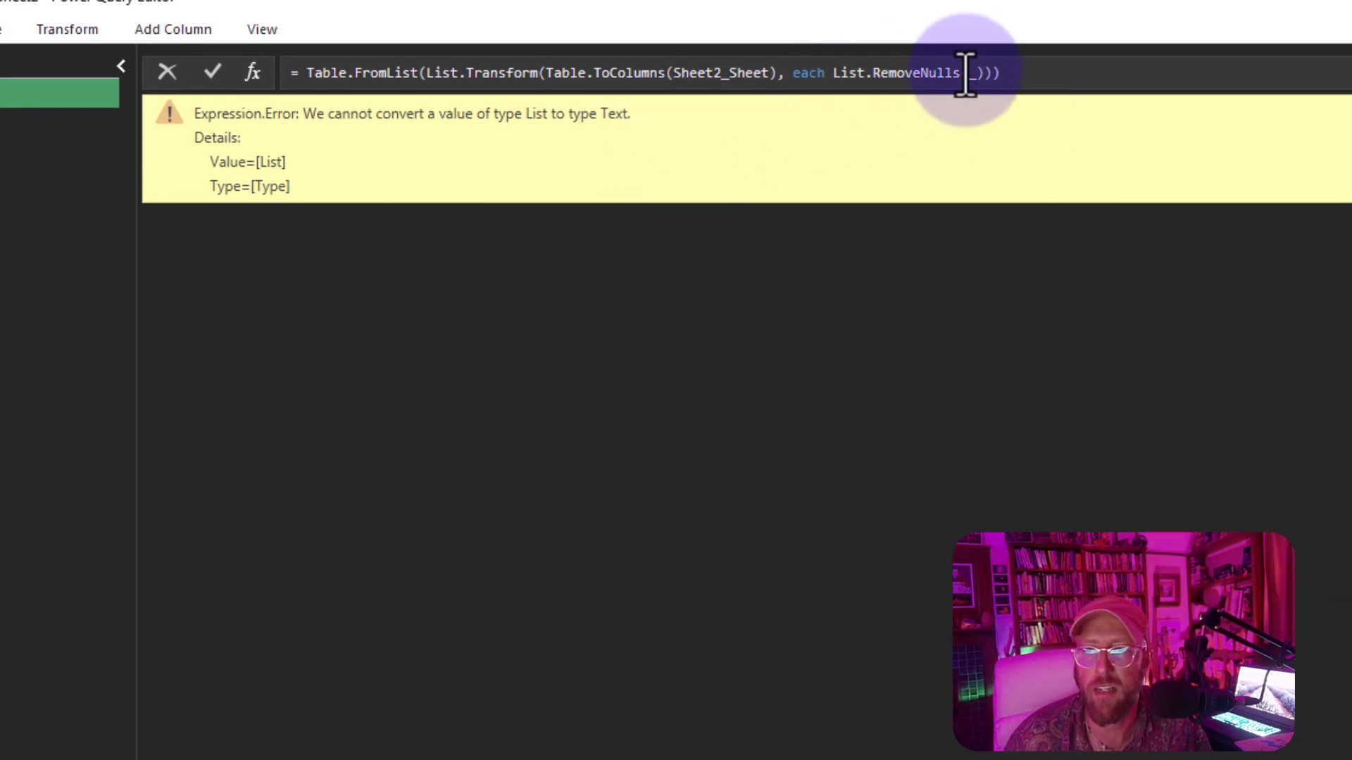
Step: Add Splitter.SplitByNothing() as the second argument of Table.FromList and apply the formula
click(988, 72)
text(, )
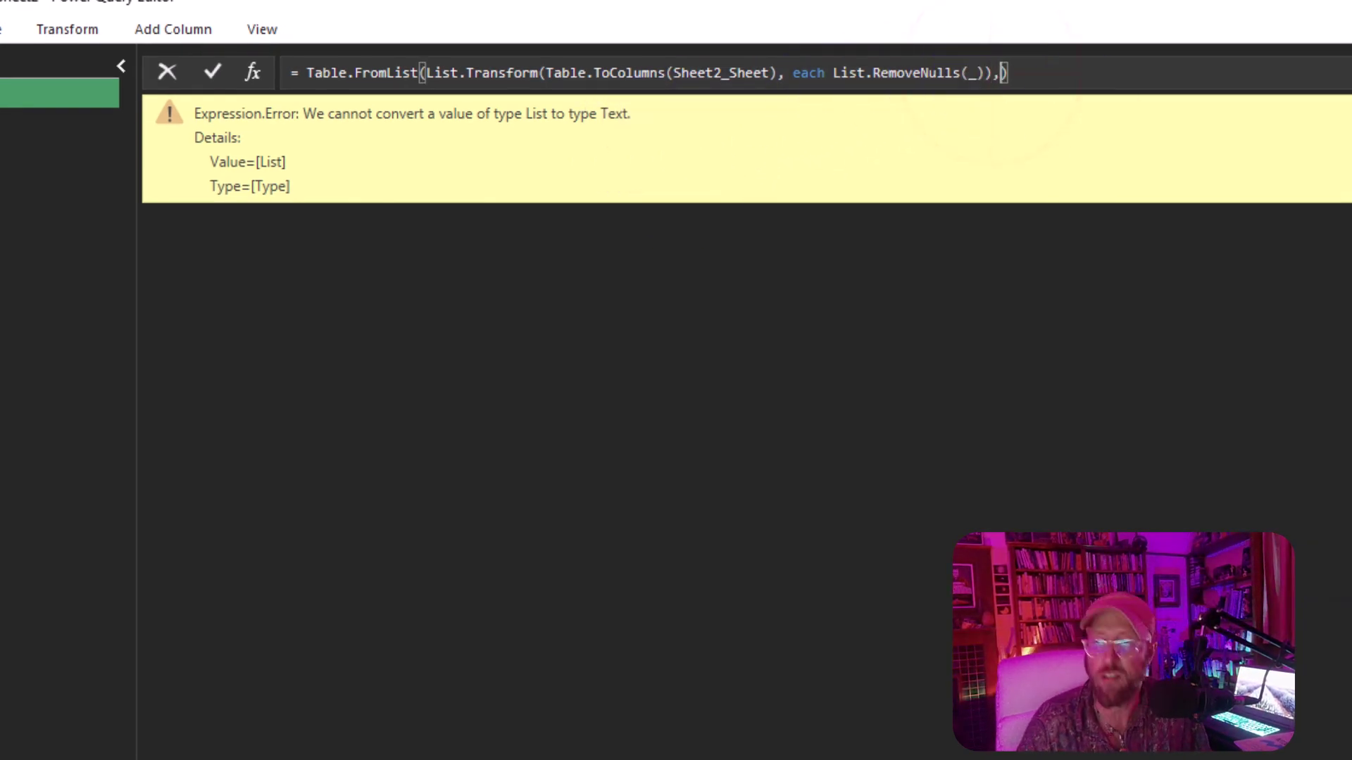
text(Splitter.SplitByNothing)
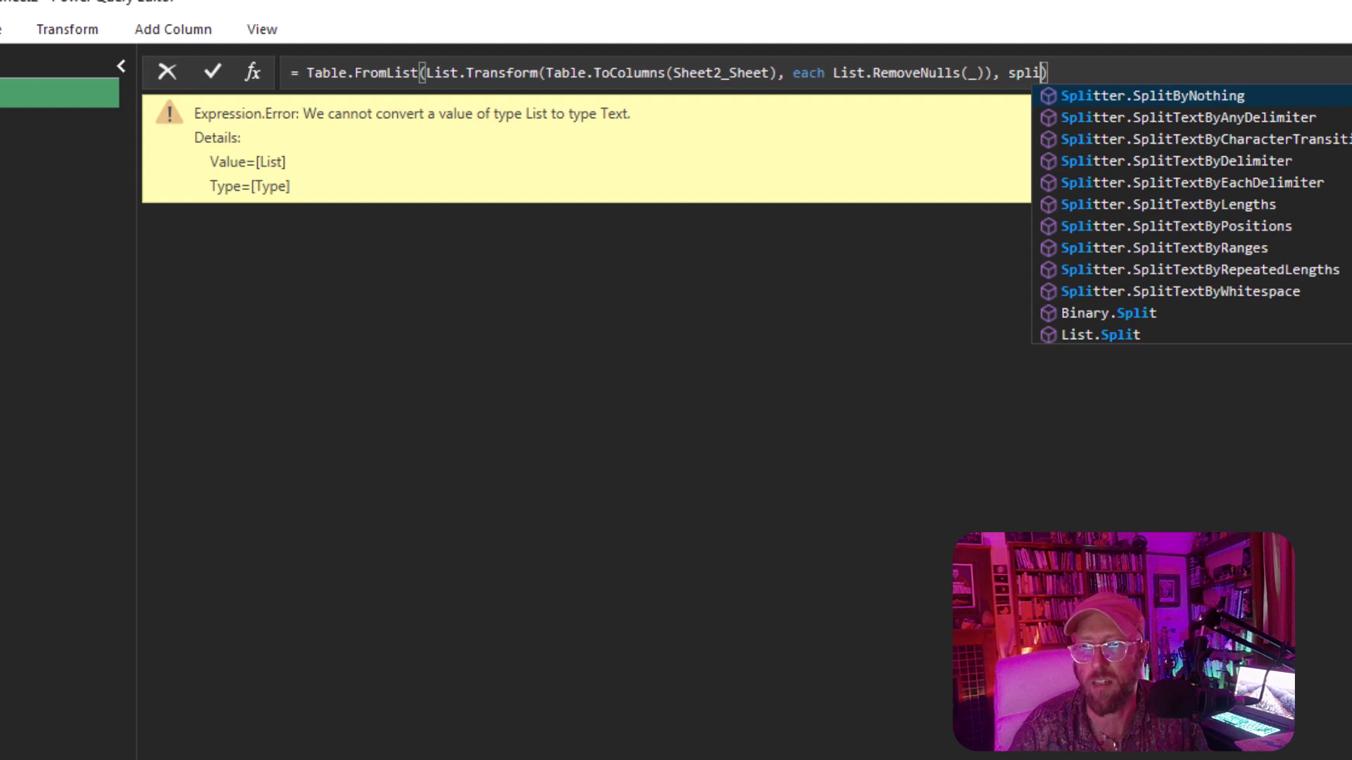
text(())
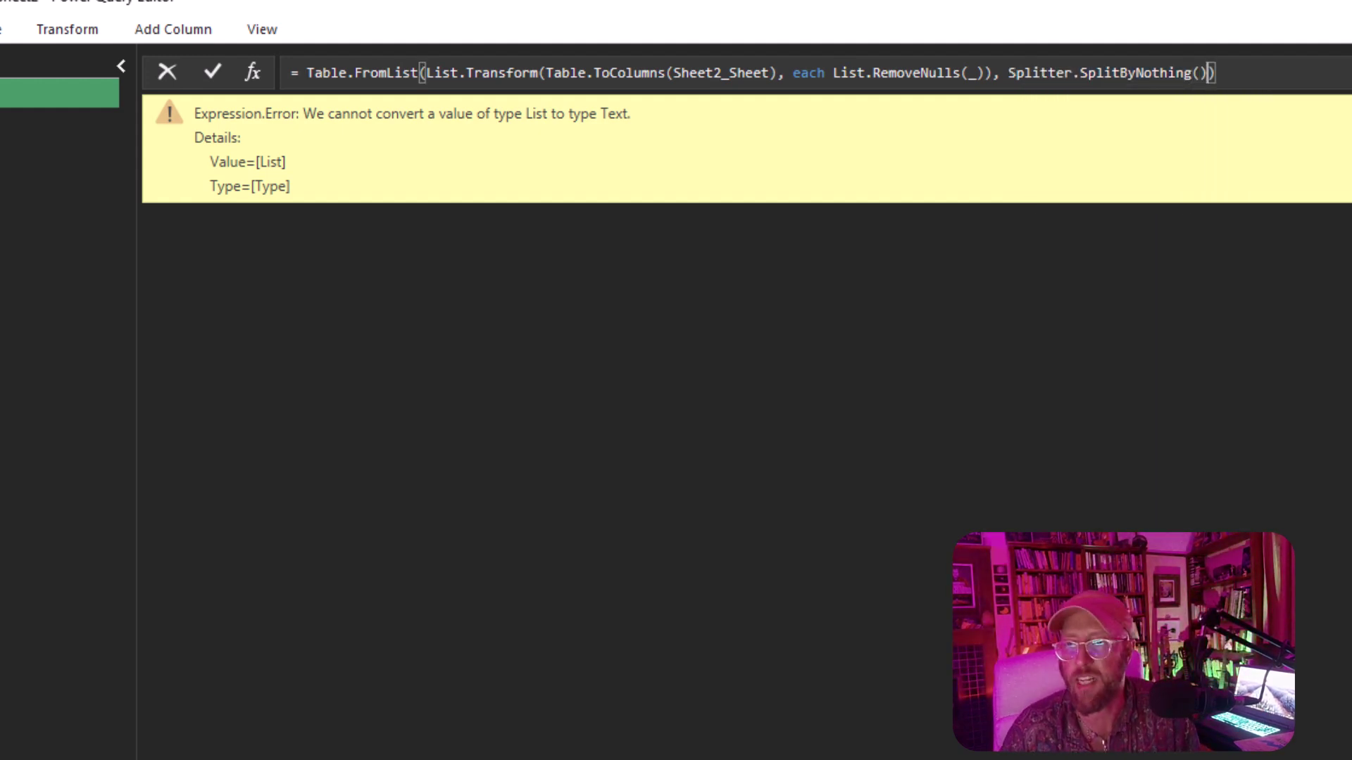
key(Return)
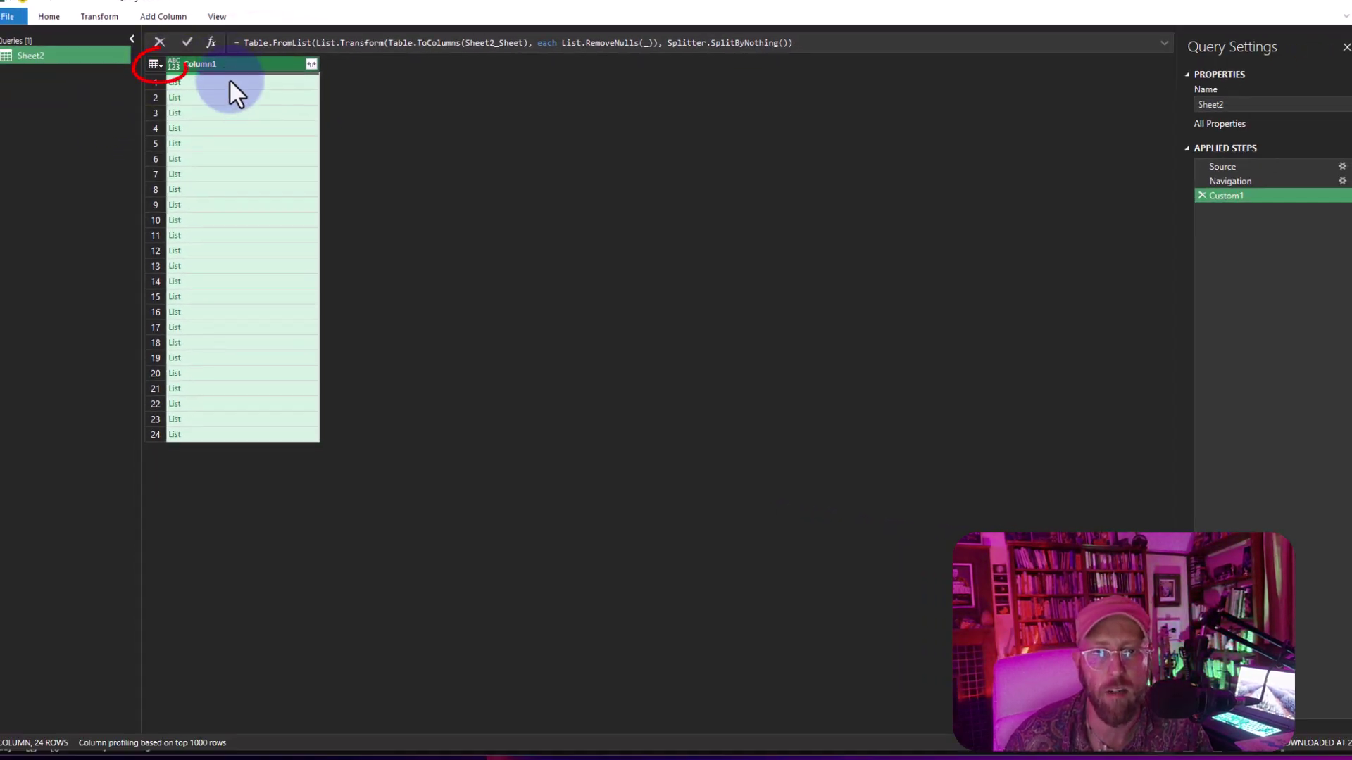
Step: Preview several lists in Column1 of the new table to tell populated lists from empty delimiter lists
click(232, 107)
click(213, 114)
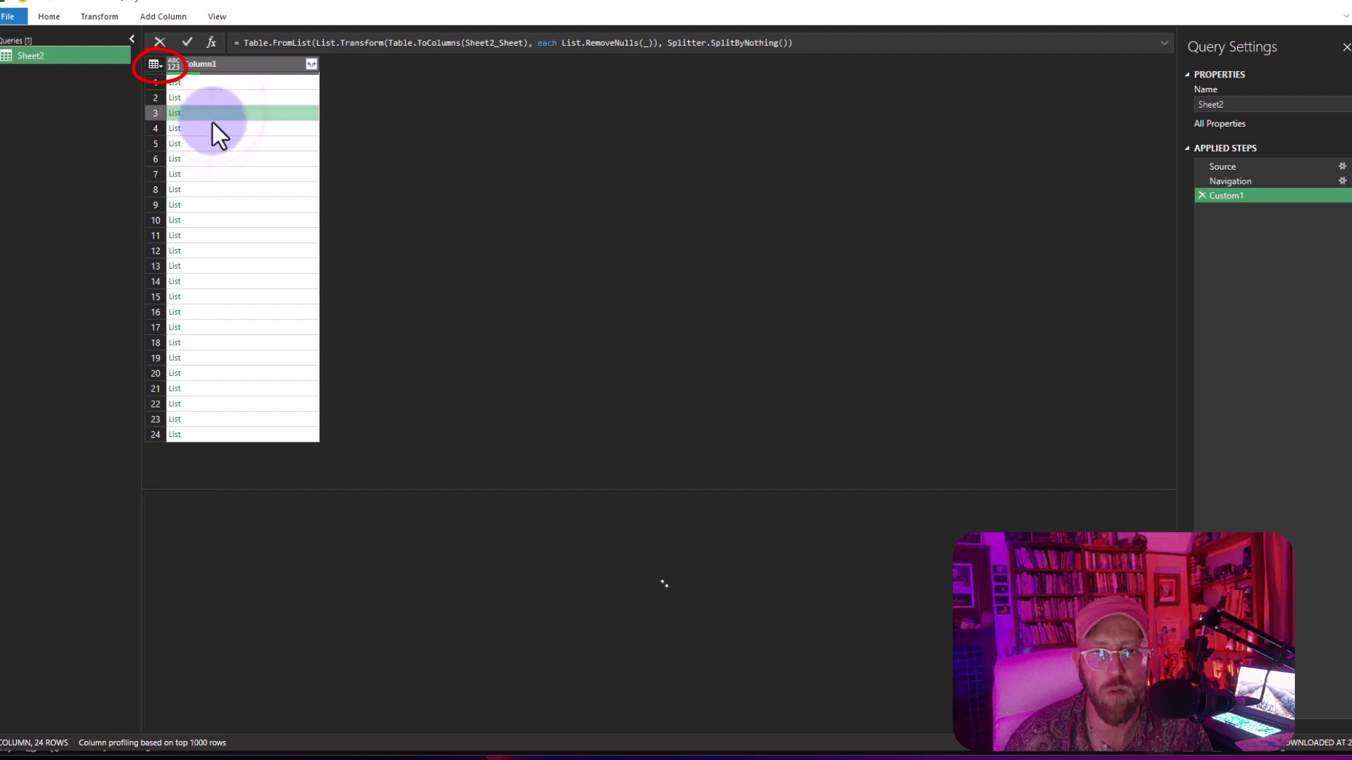
click(213, 159)
click(224, 204)
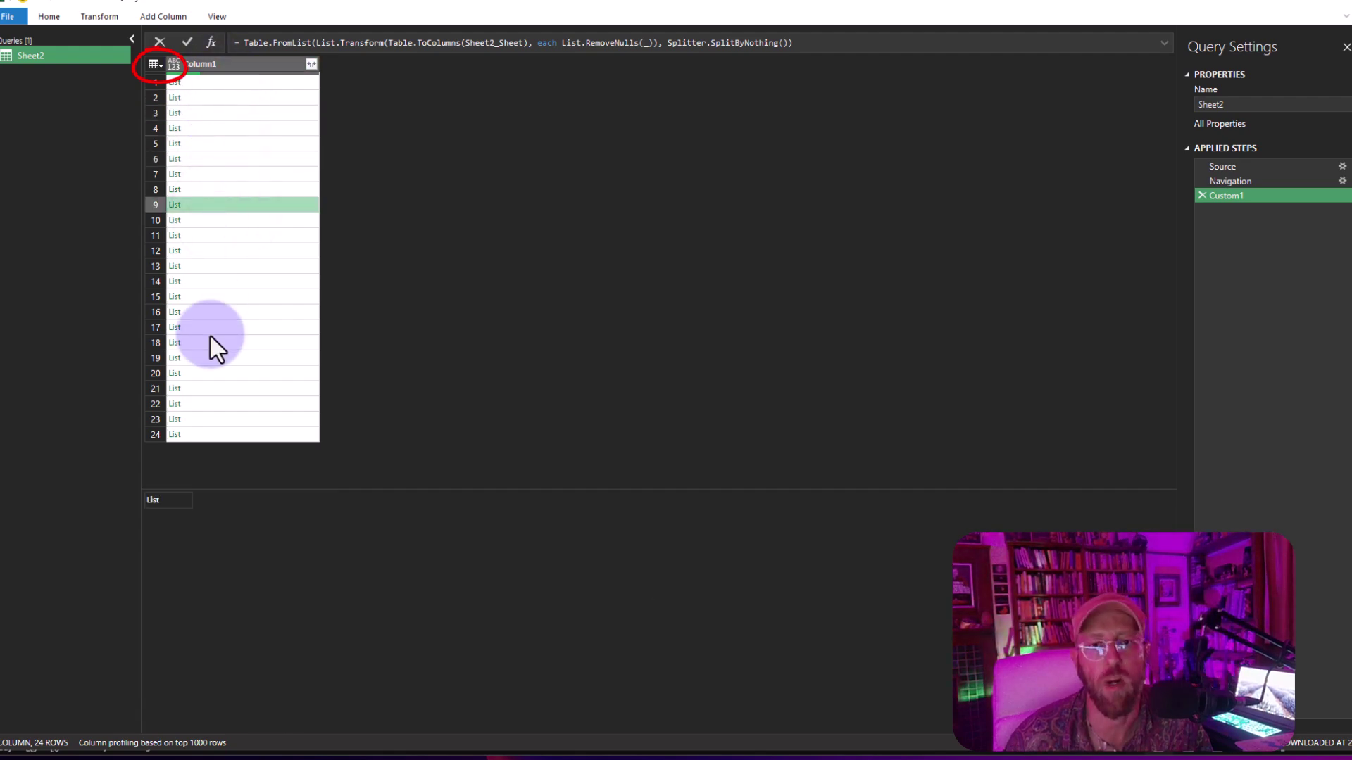
click(238, 102)
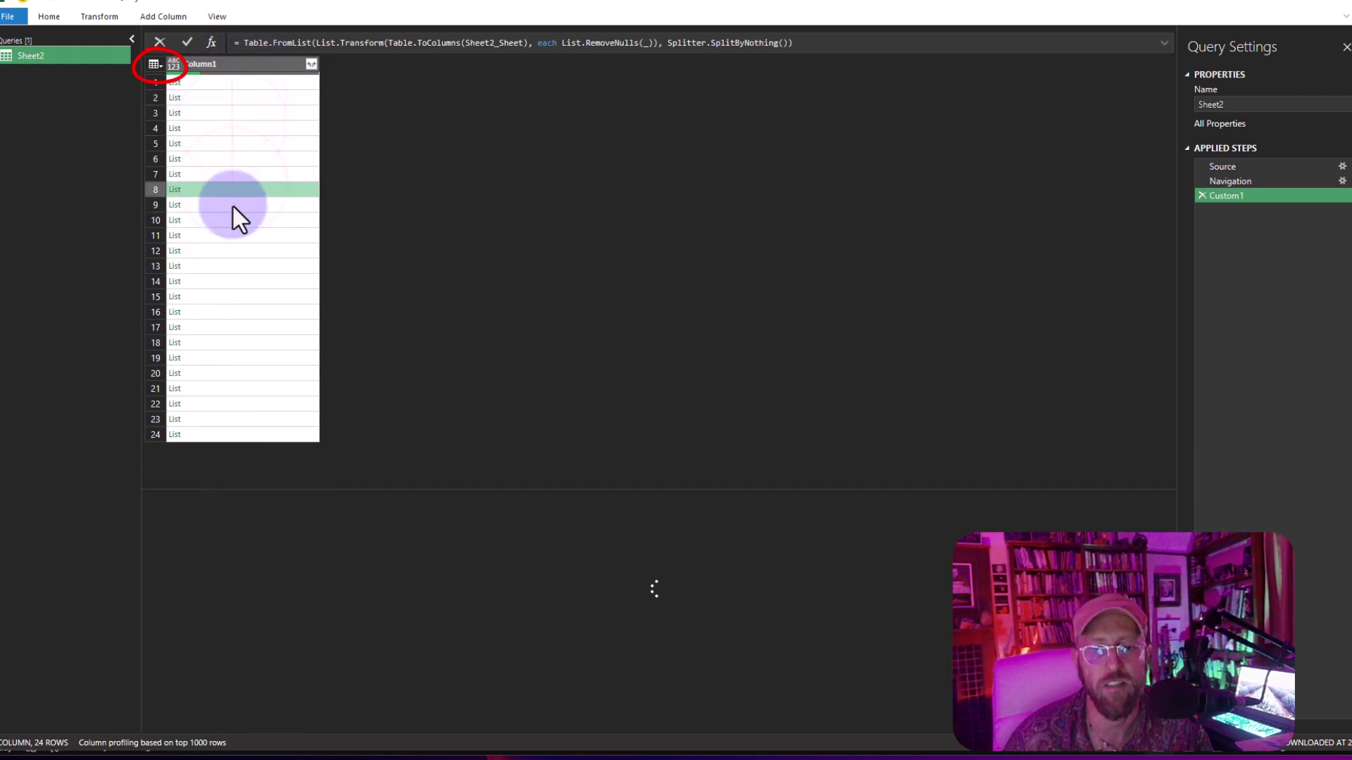
click(236, 235)
click(237, 102)
click(235, 82)
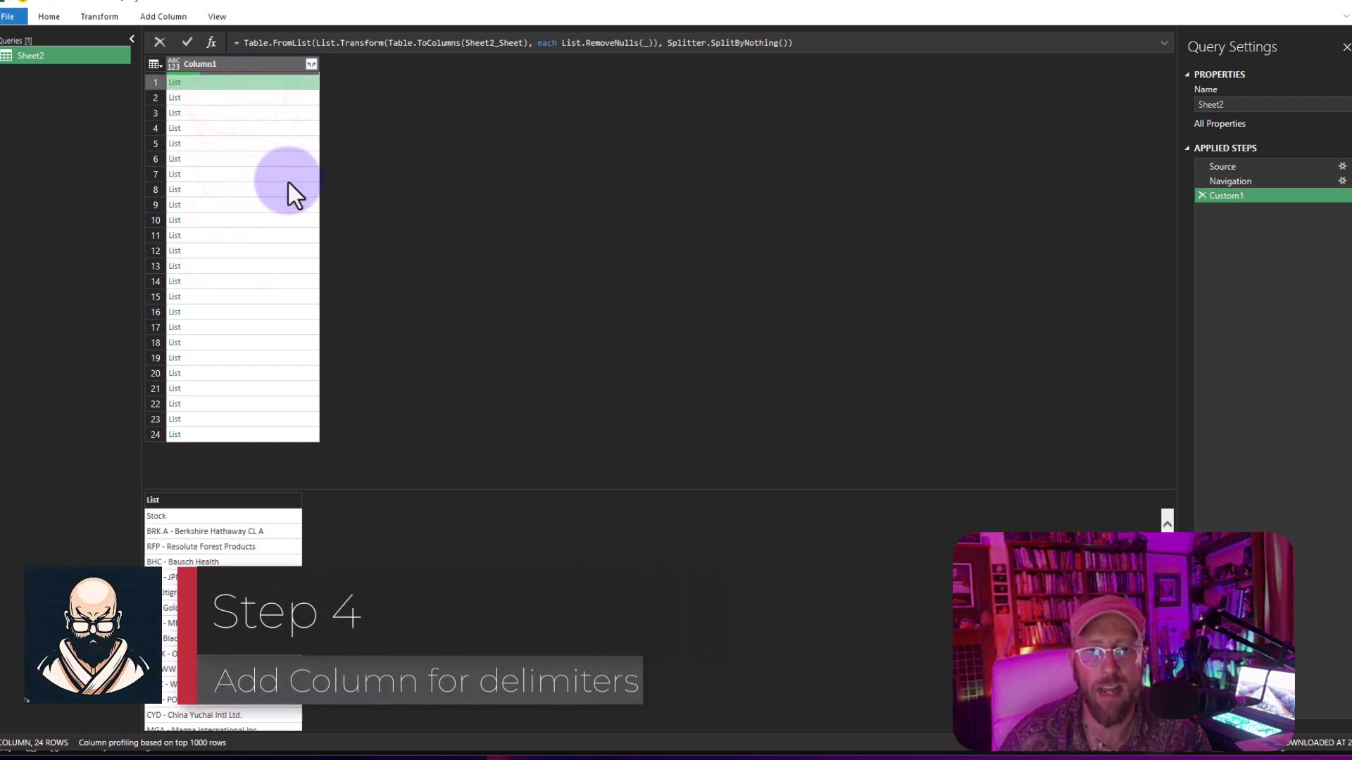
Step: Add a custom column named Custom with the formula List.IsEmpty([Column1])
click(141, 17)
click(64, 39)
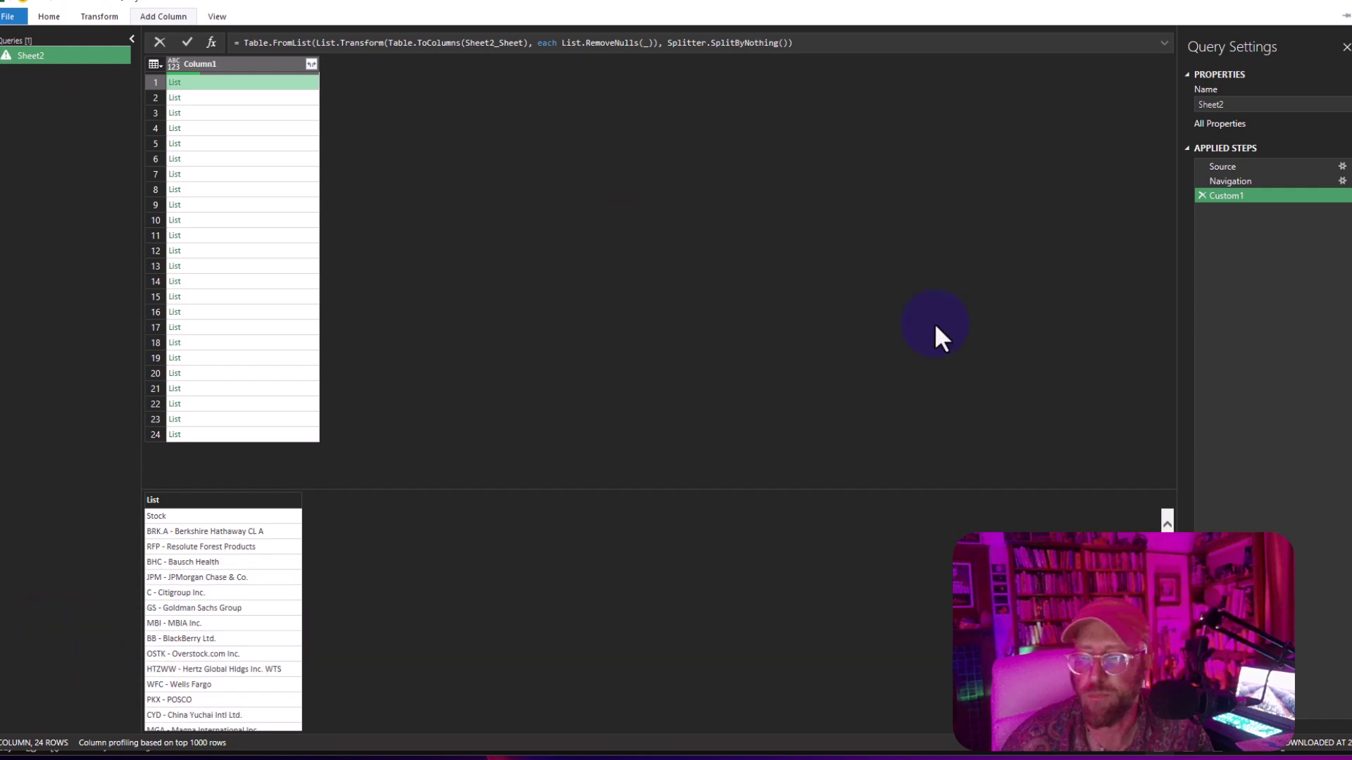
drag(1118, 335, 609, 262)
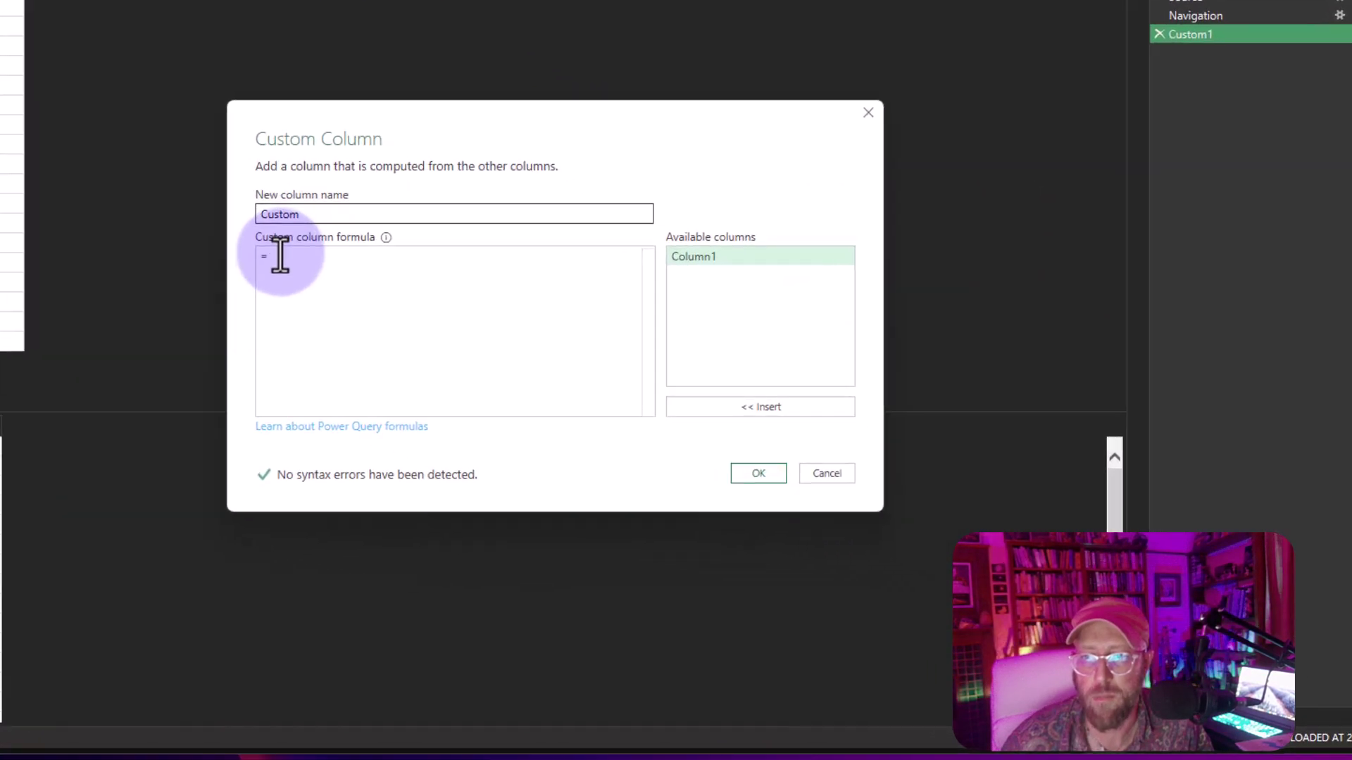
click(518, 363)
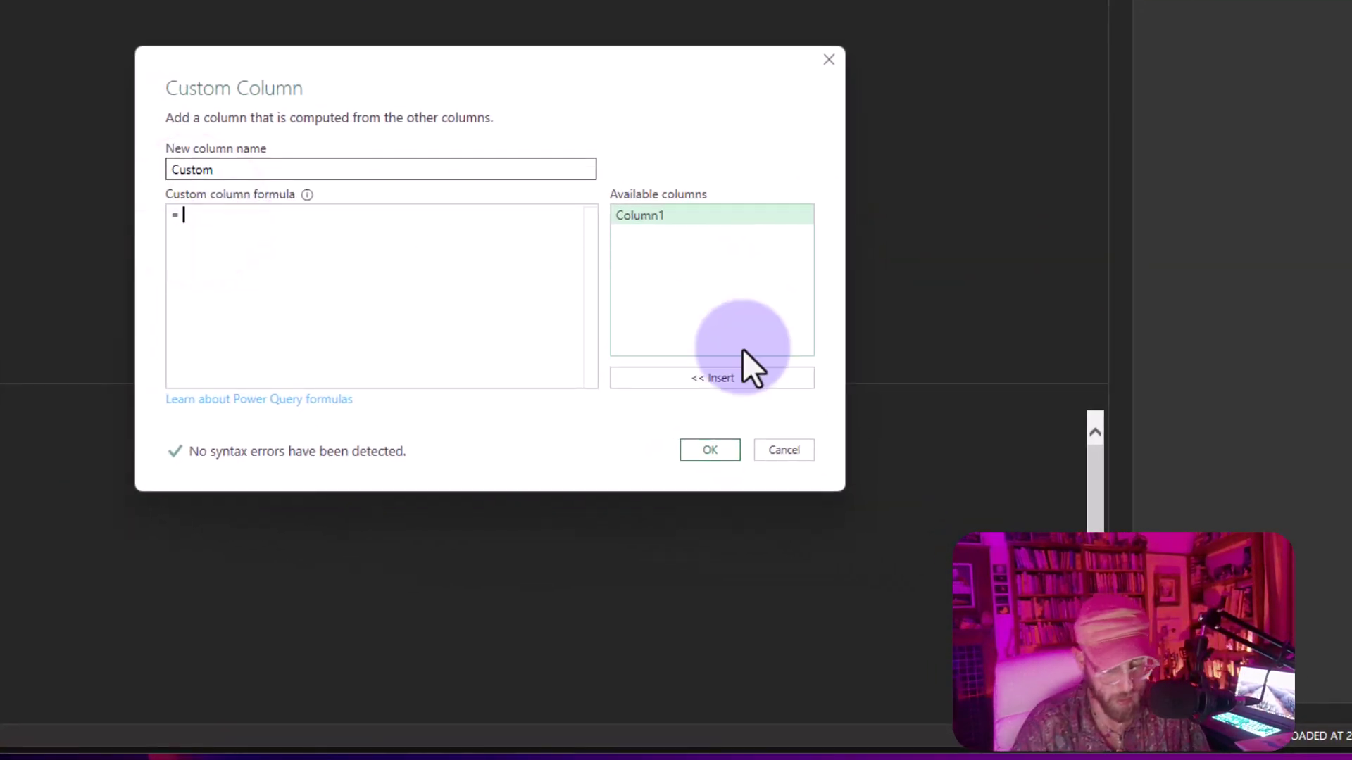
text(listis)
key(Down)
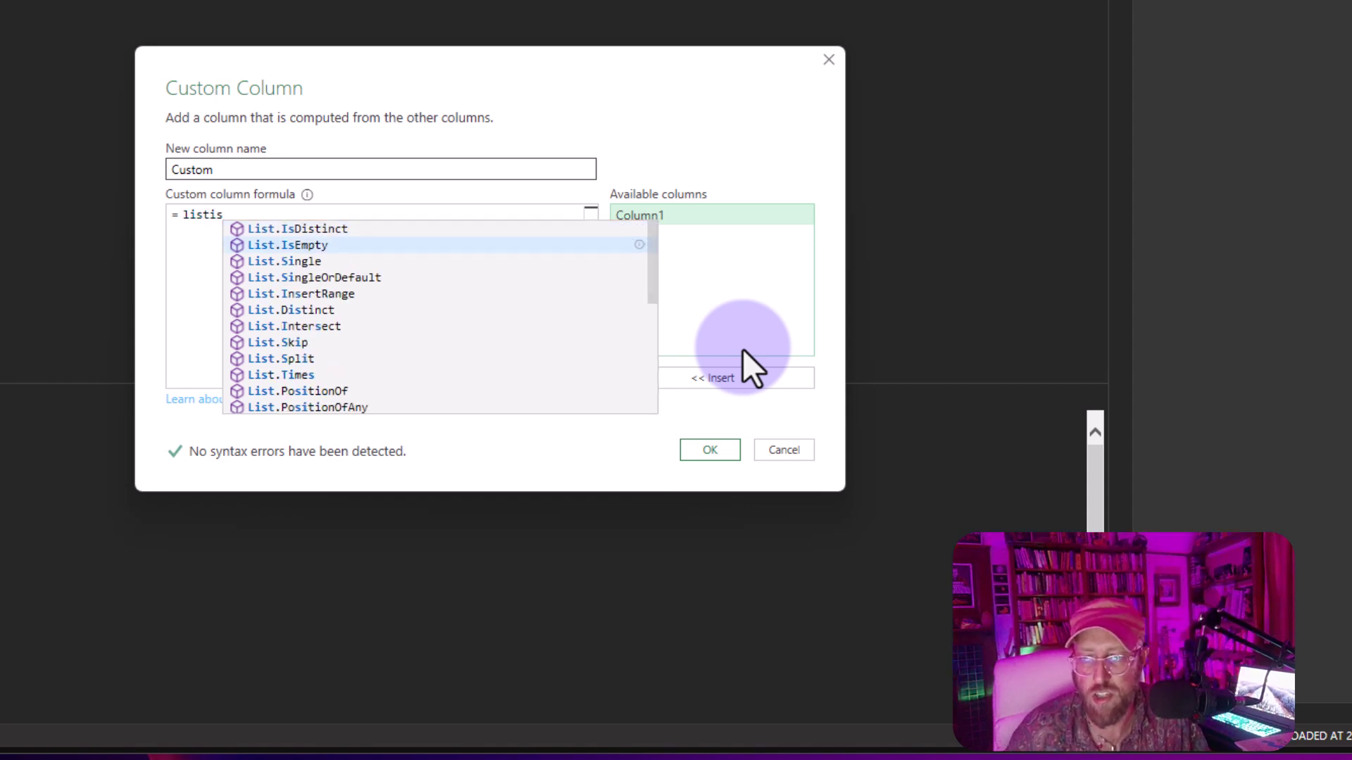
key(Tab)
text(()
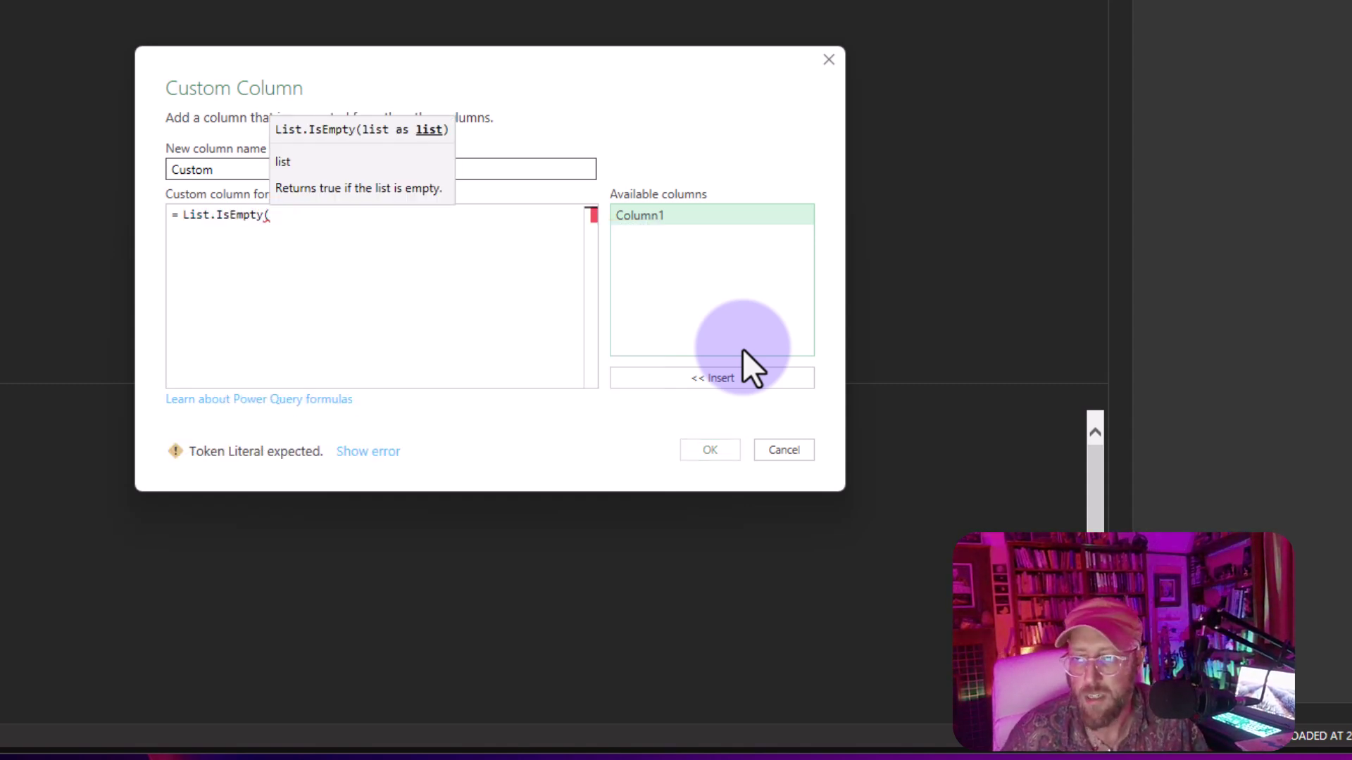
click(689, 215)
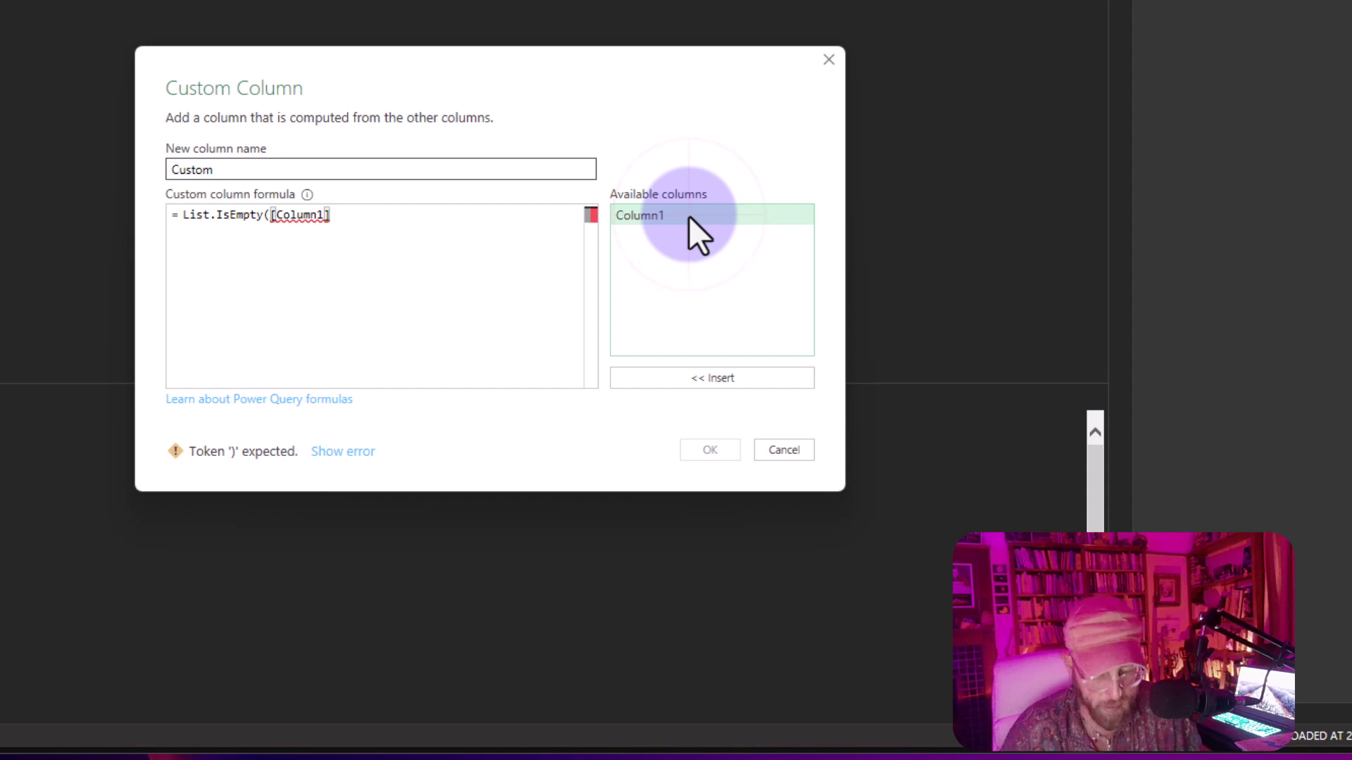
text())
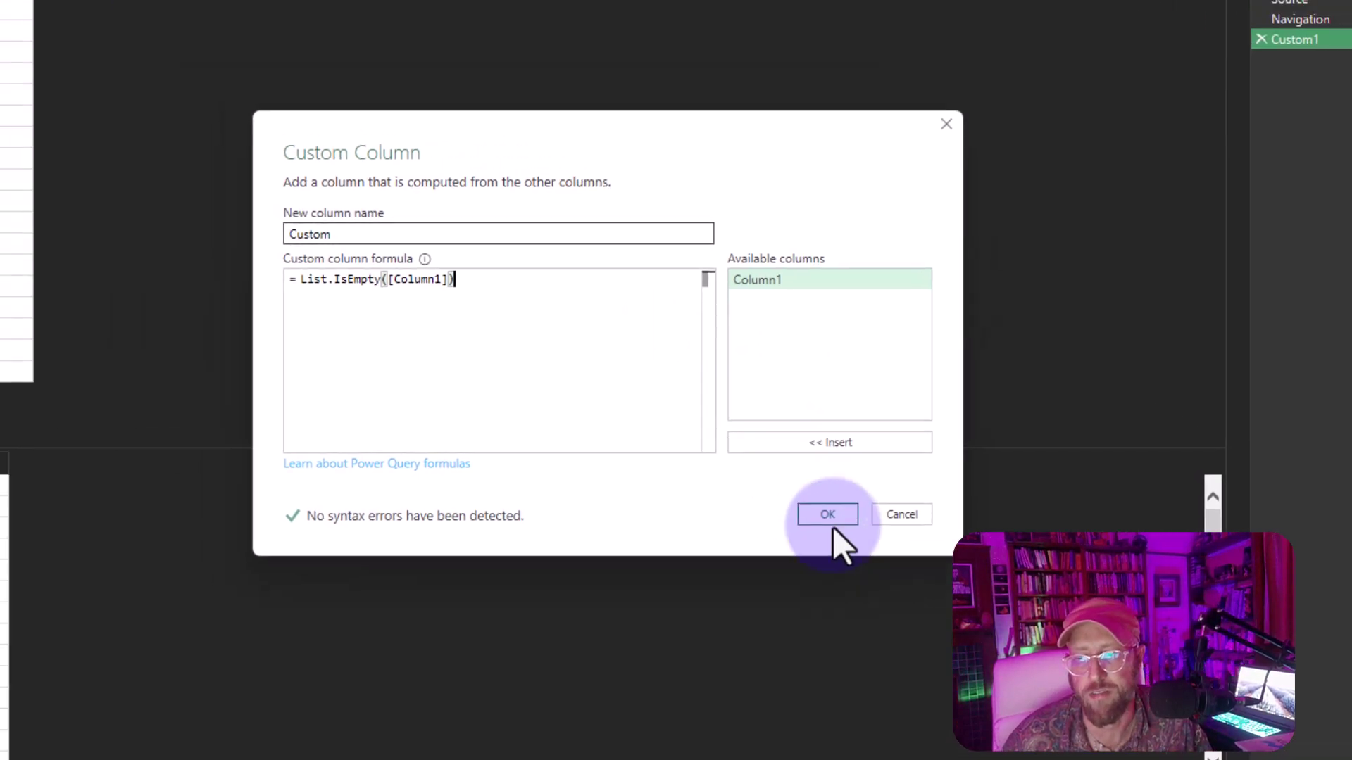
click(830, 522)
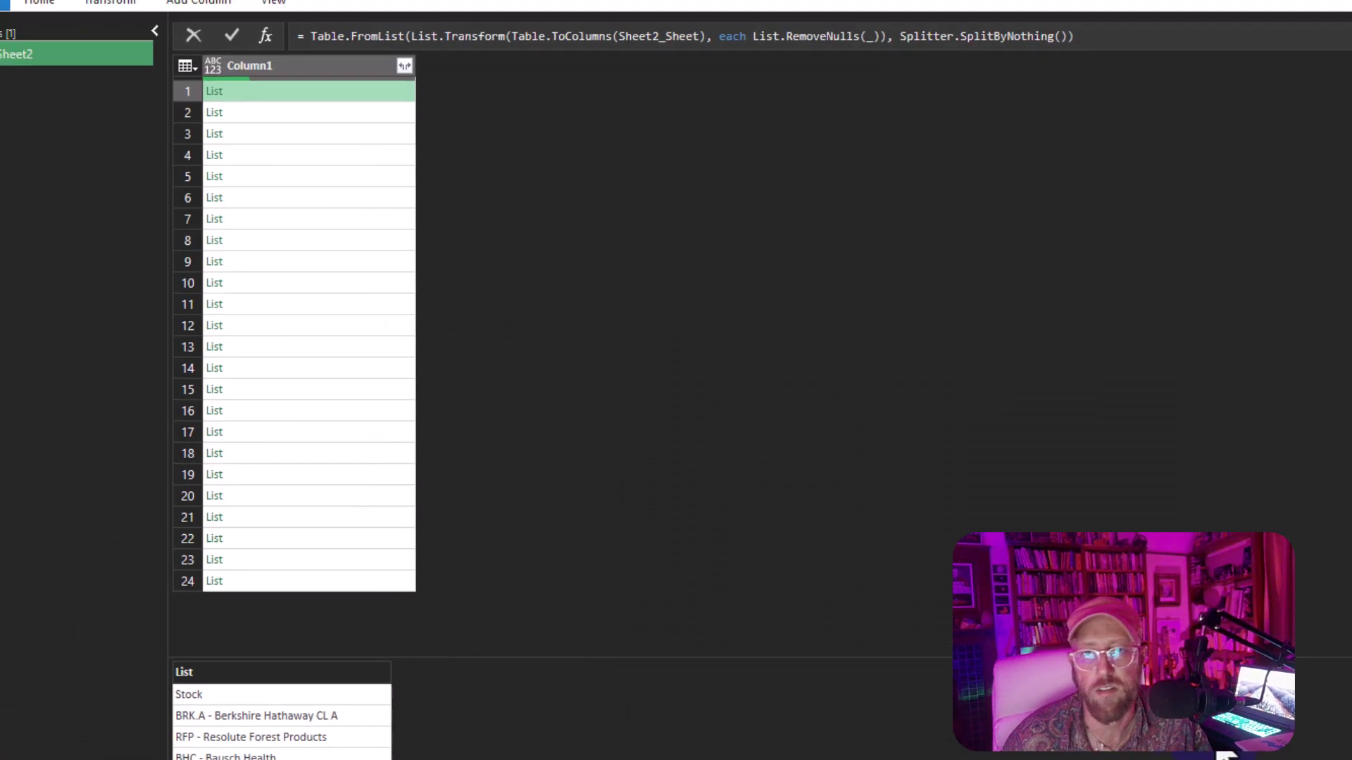
Step: Compare the lists in the first rows of Column1 with their TRUE or FALSE flags in the Custom column
click(576, 113)
click(572, 131)
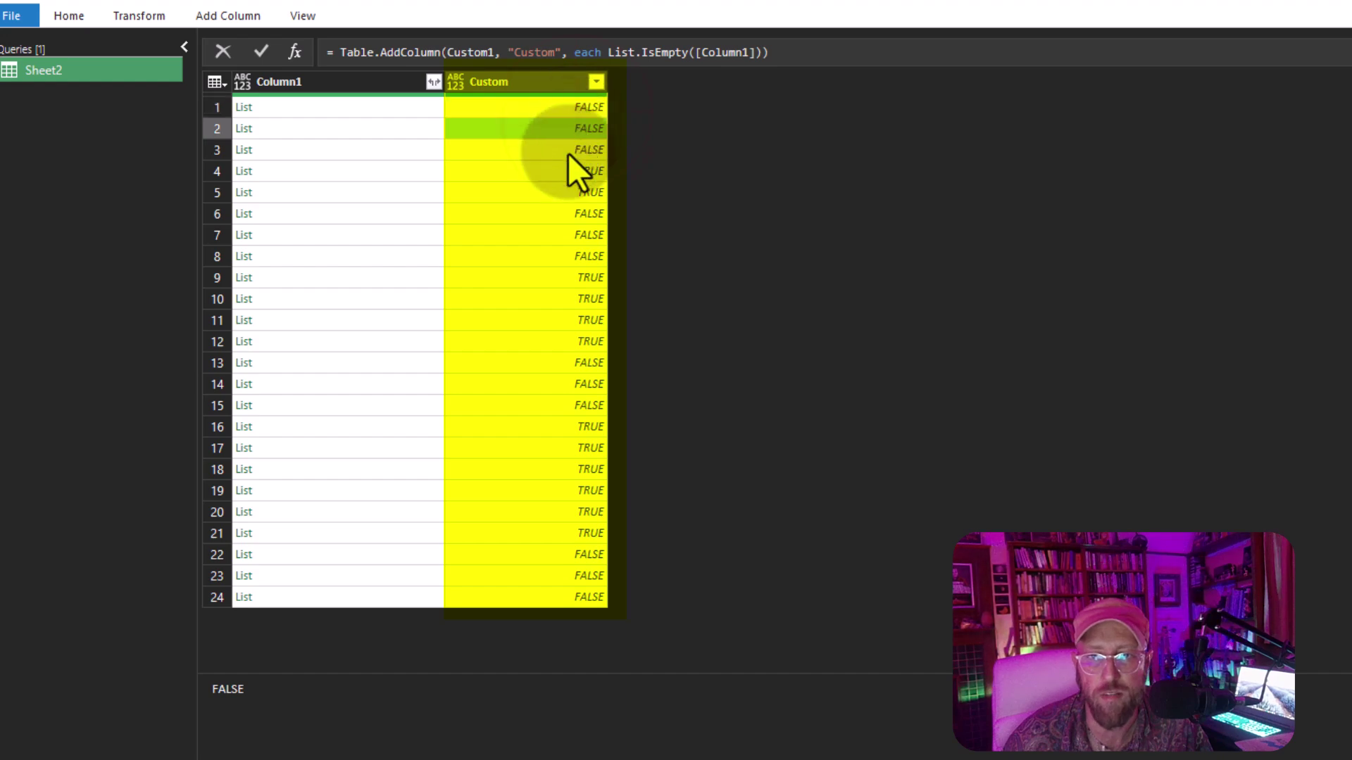
click(299, 113)
click(224, 102)
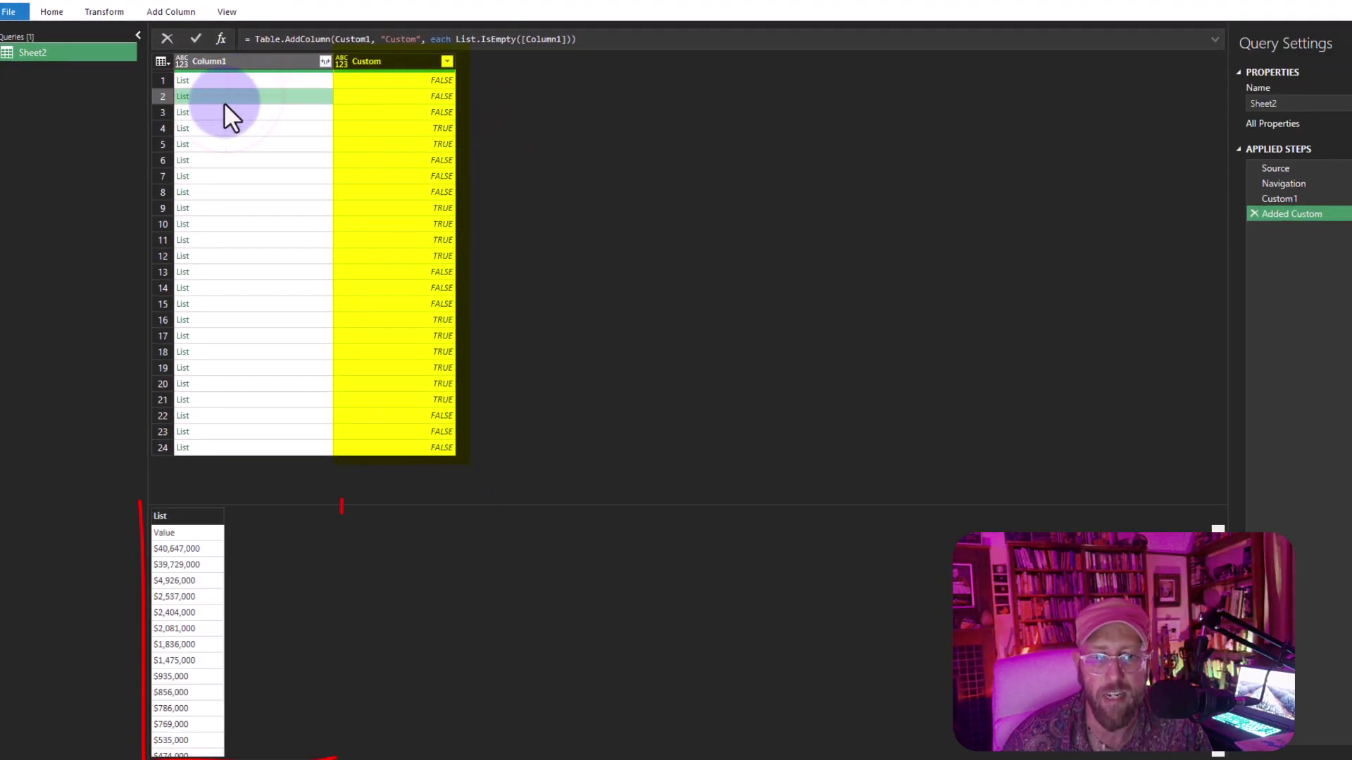
click(224, 107)
click(411, 129)
click(278, 128)
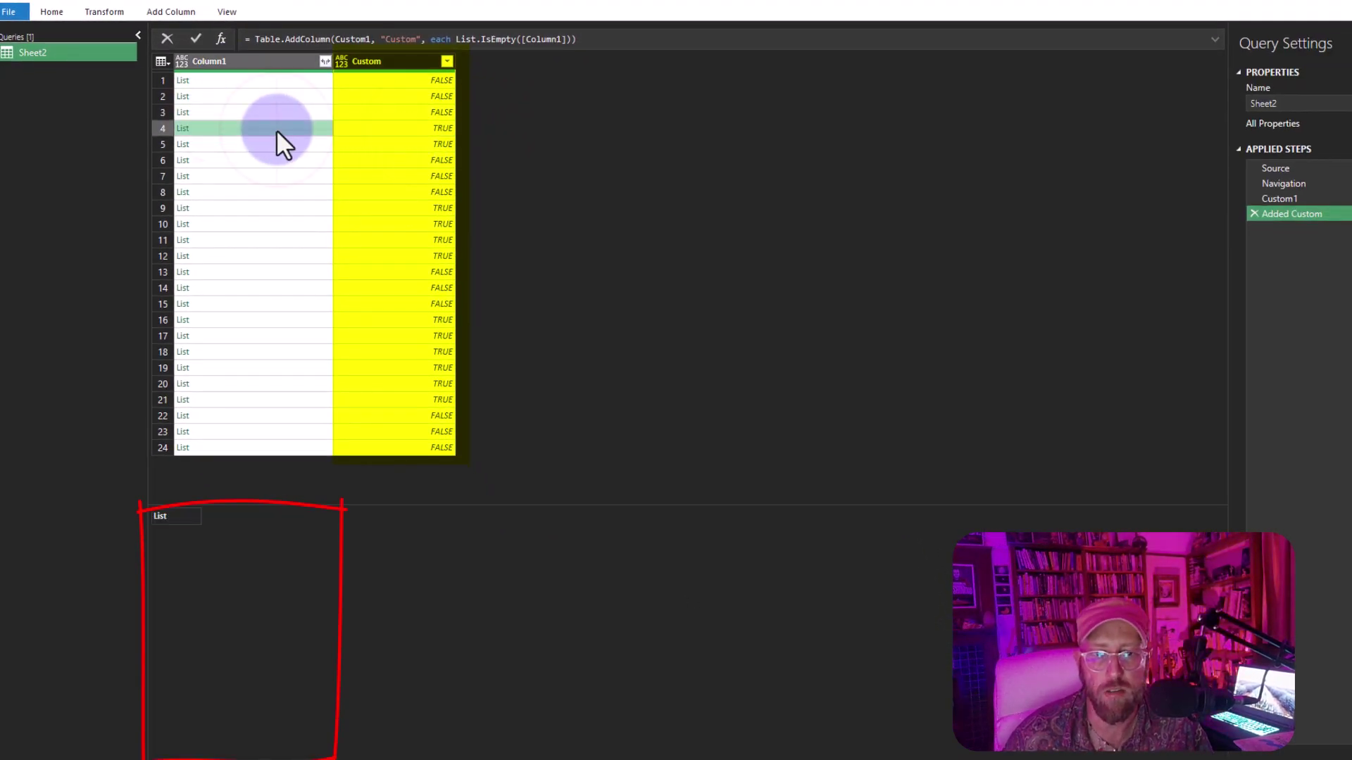
click(273, 143)
click(387, 148)
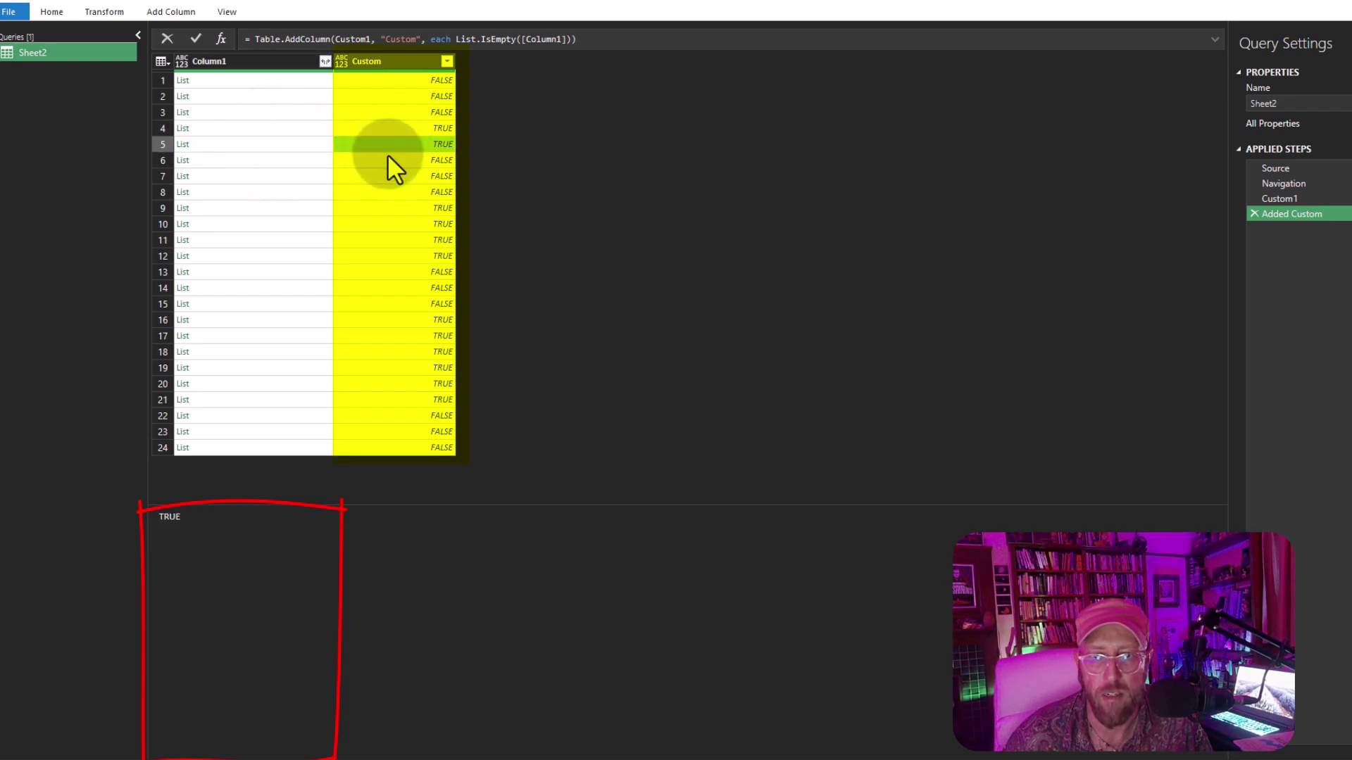
click(310, 166)
click(294, 175)
click(428, 165)
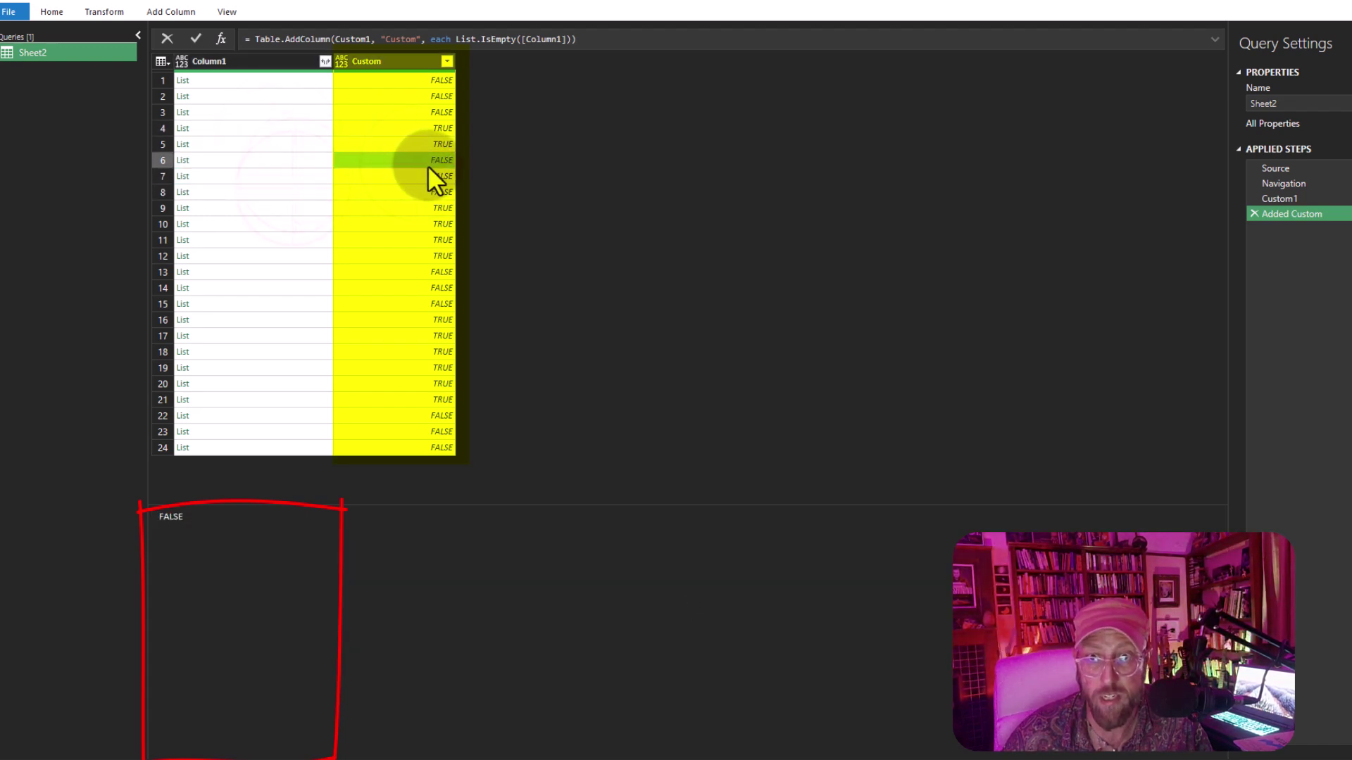
Step: Examine the consecutive blocks of FALSE rows in the Custom column to identify each separate source table
click(419, 78)
click(416, 96)
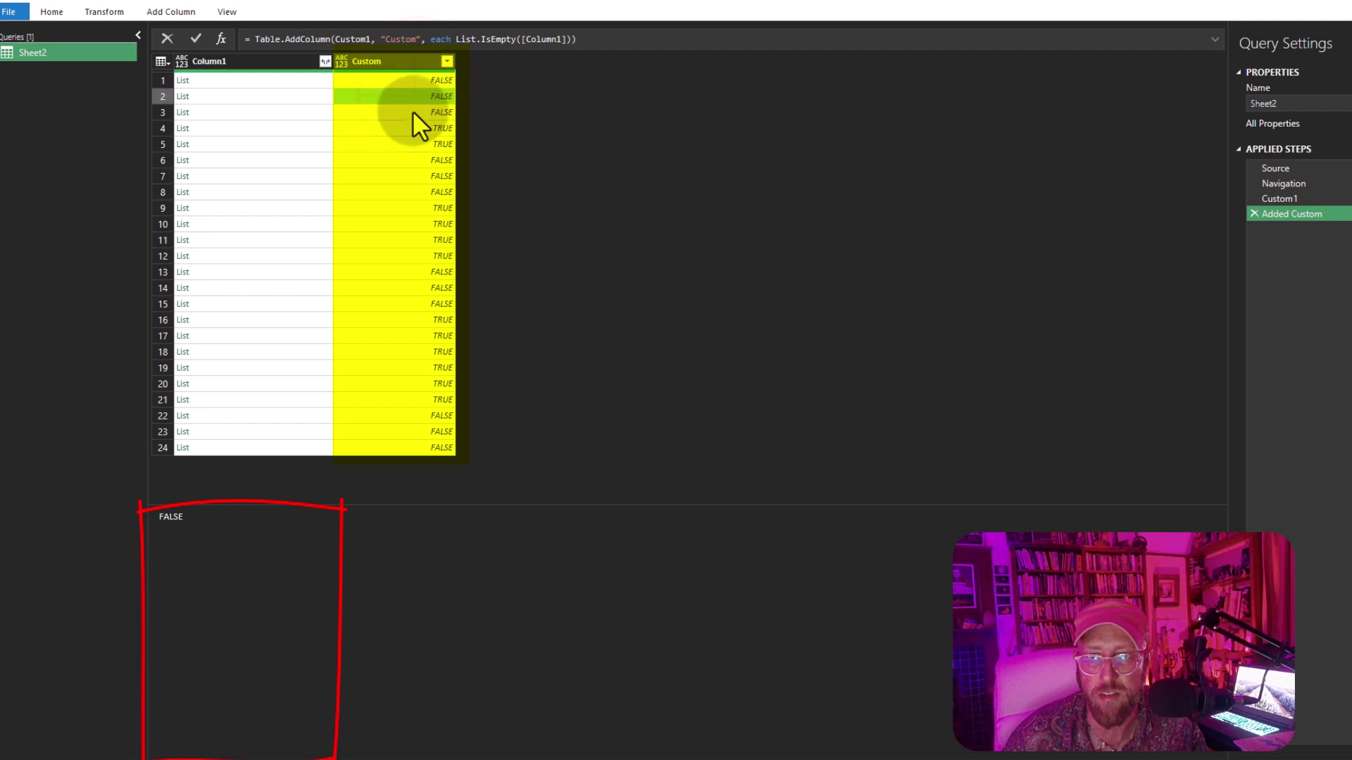
click(412, 111)
click(407, 96)
click(403, 80)
click(404, 96)
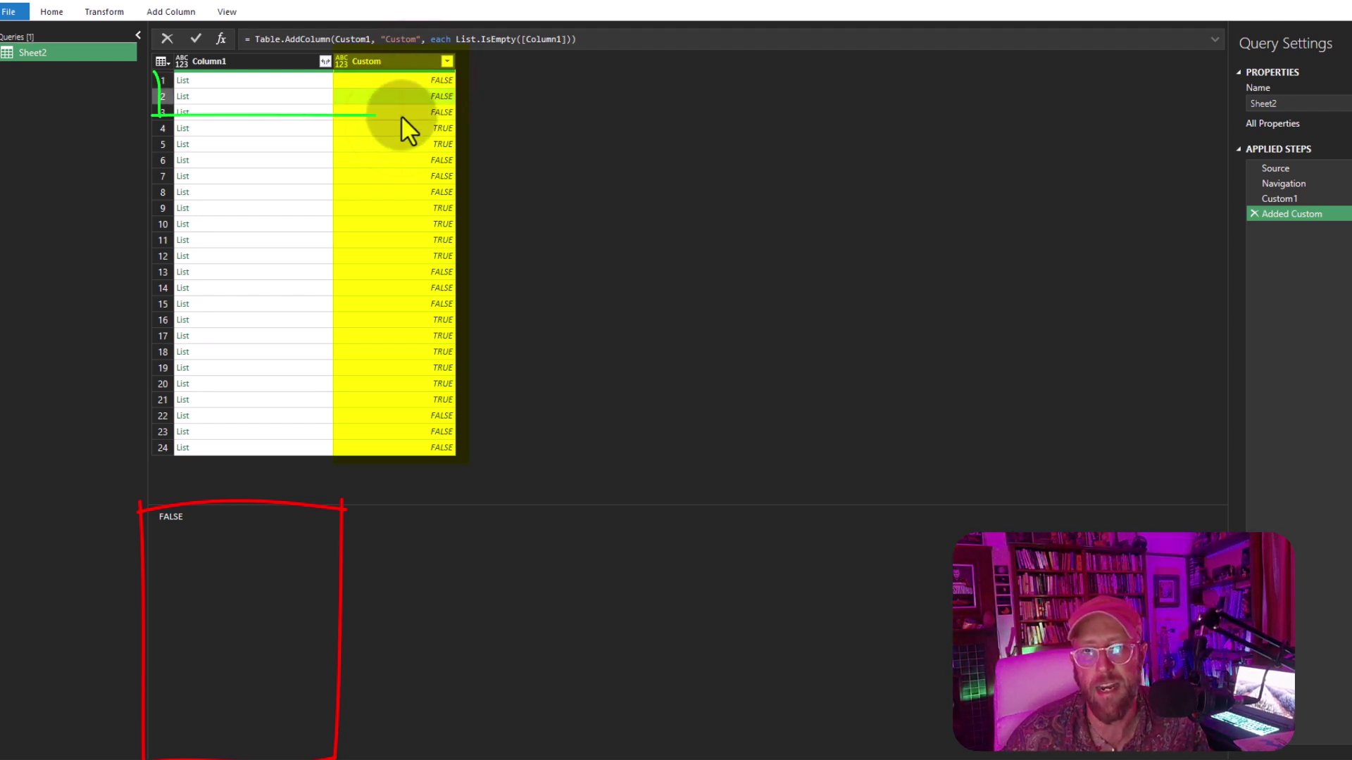
click(391, 81)
click(390, 98)
click(390, 80)
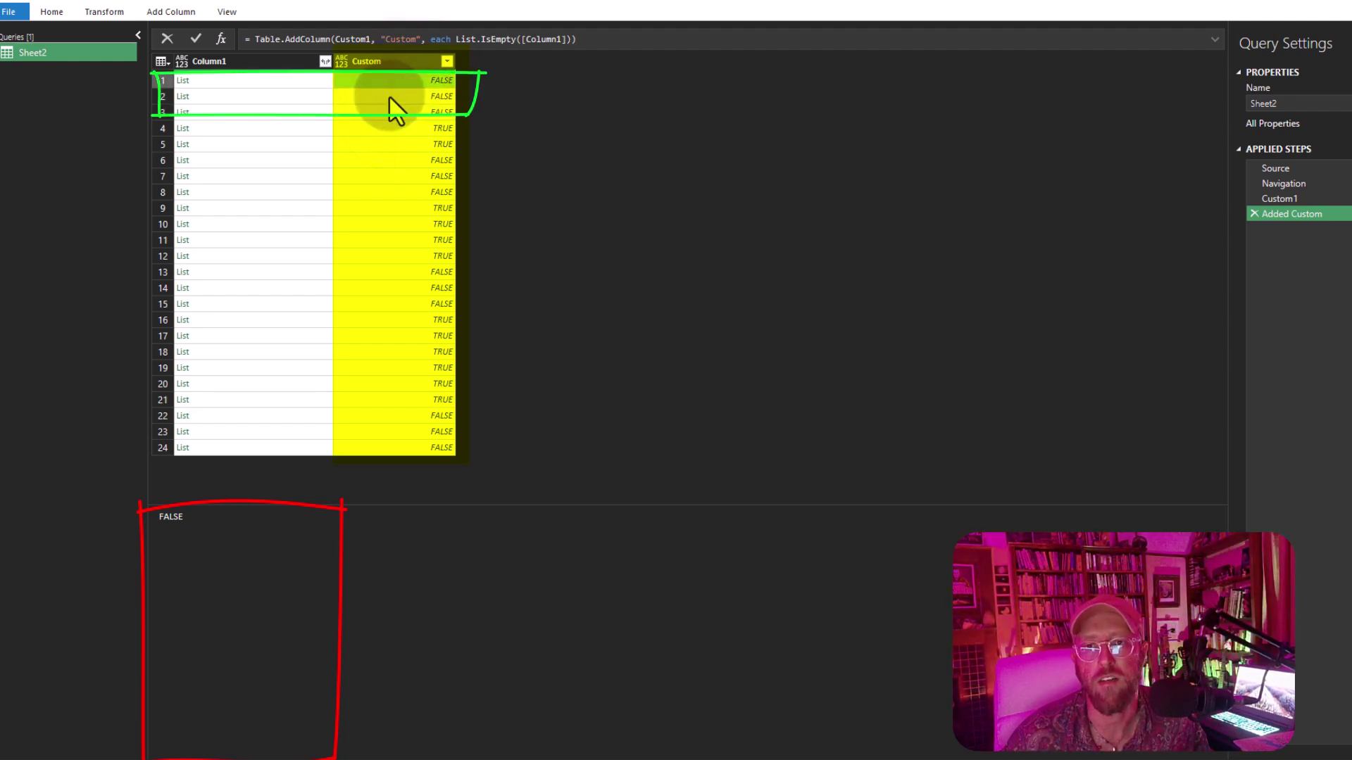
click(389, 96)
click(390, 112)
click(405, 160)
click(405, 176)
click(405, 192)
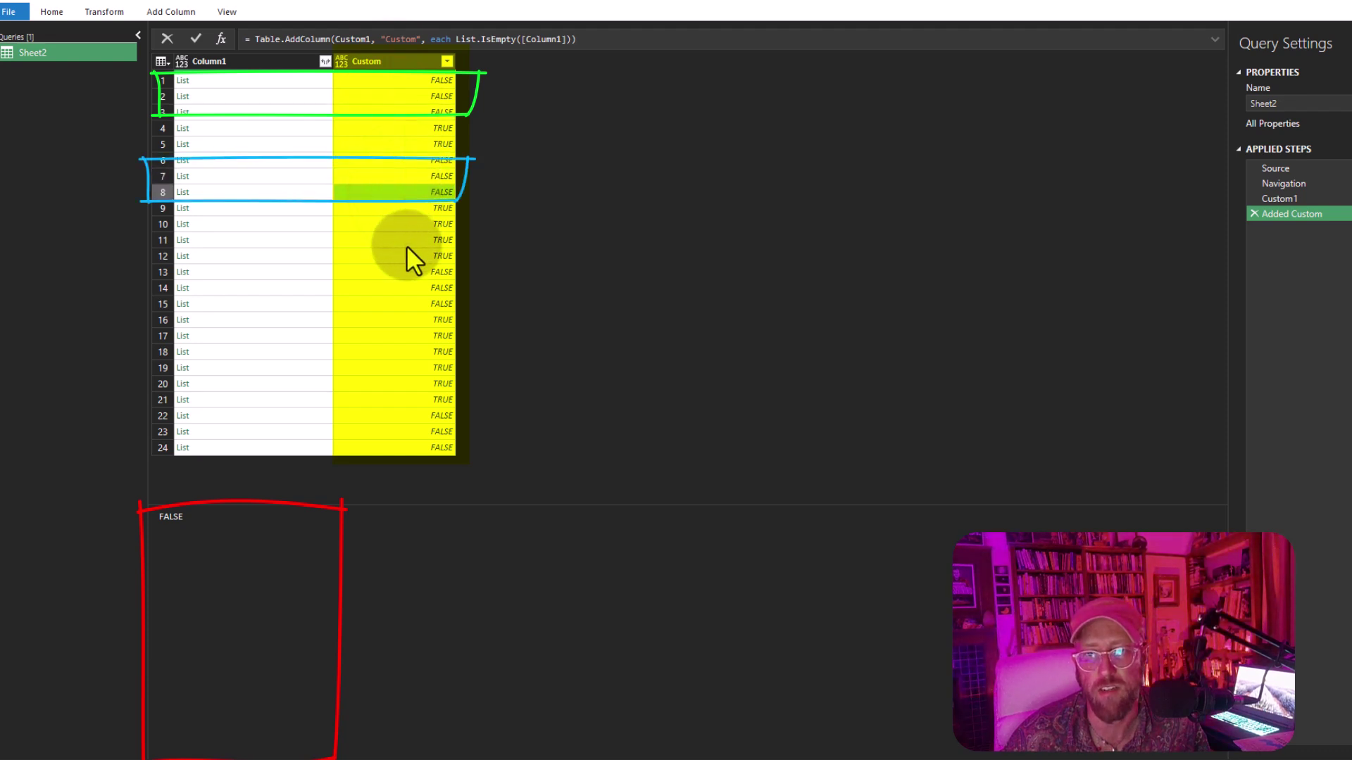
click(405, 272)
click(404, 288)
click(405, 304)
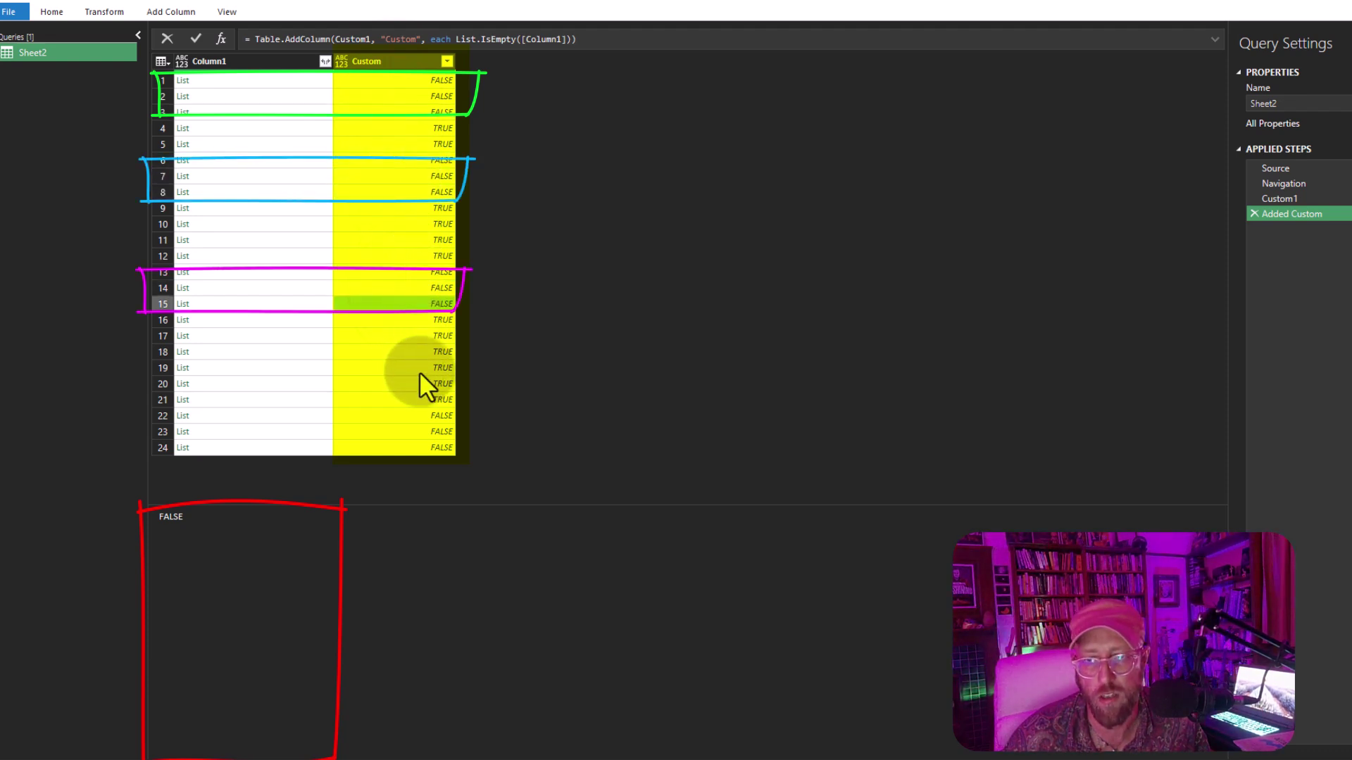
click(419, 416)
click(417, 432)
click(416, 448)
click(415, 432)
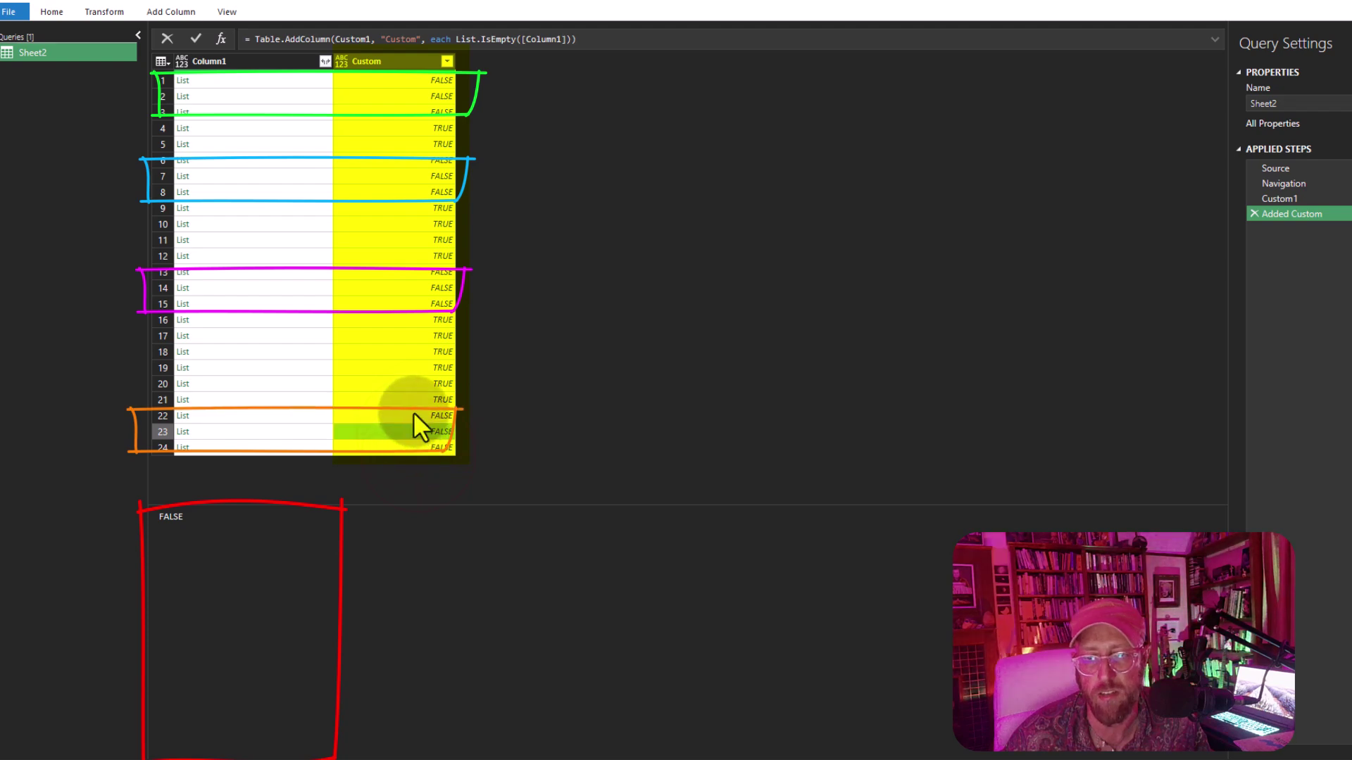
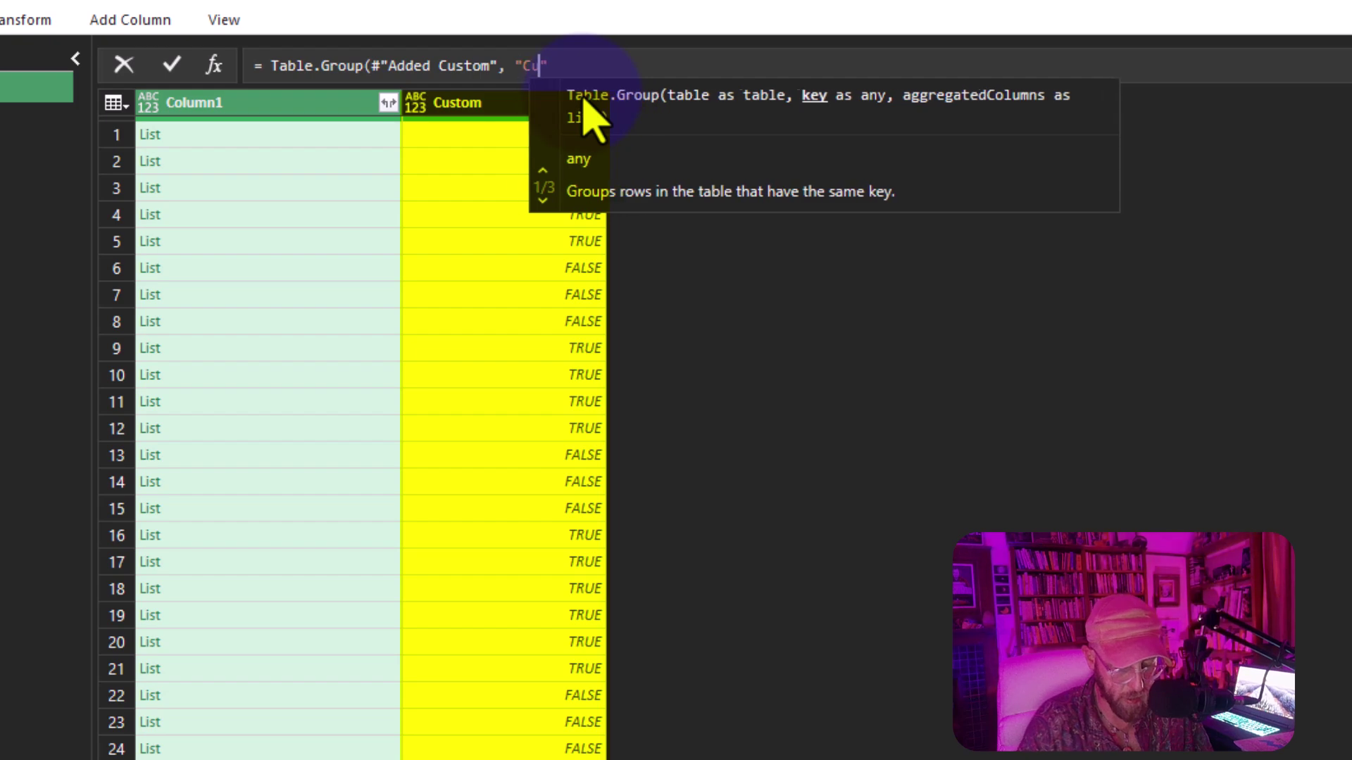
Step: Complete the grouping formula as Table.Group(#"Added Custom", "Custom", {"Stocks", each _}) and apply it
text(")
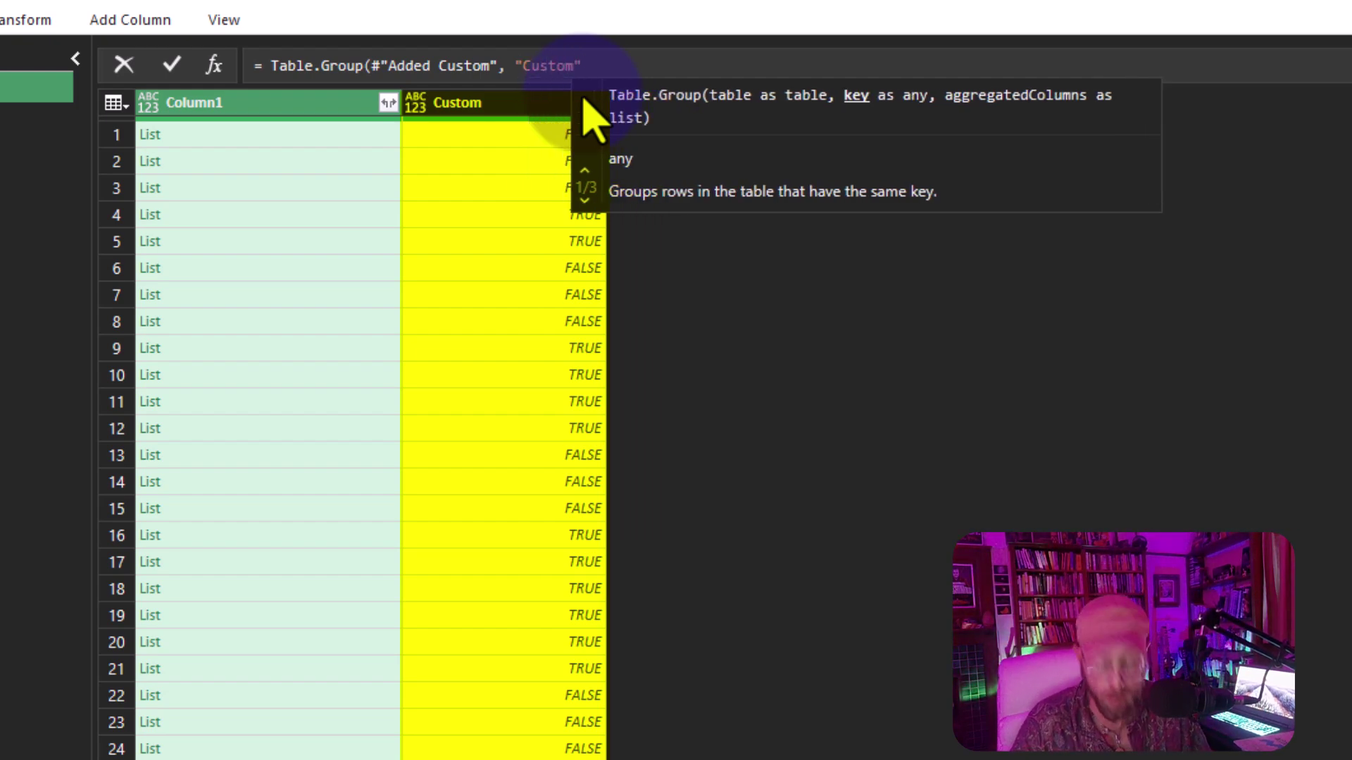
text(, )
text({"StockT)
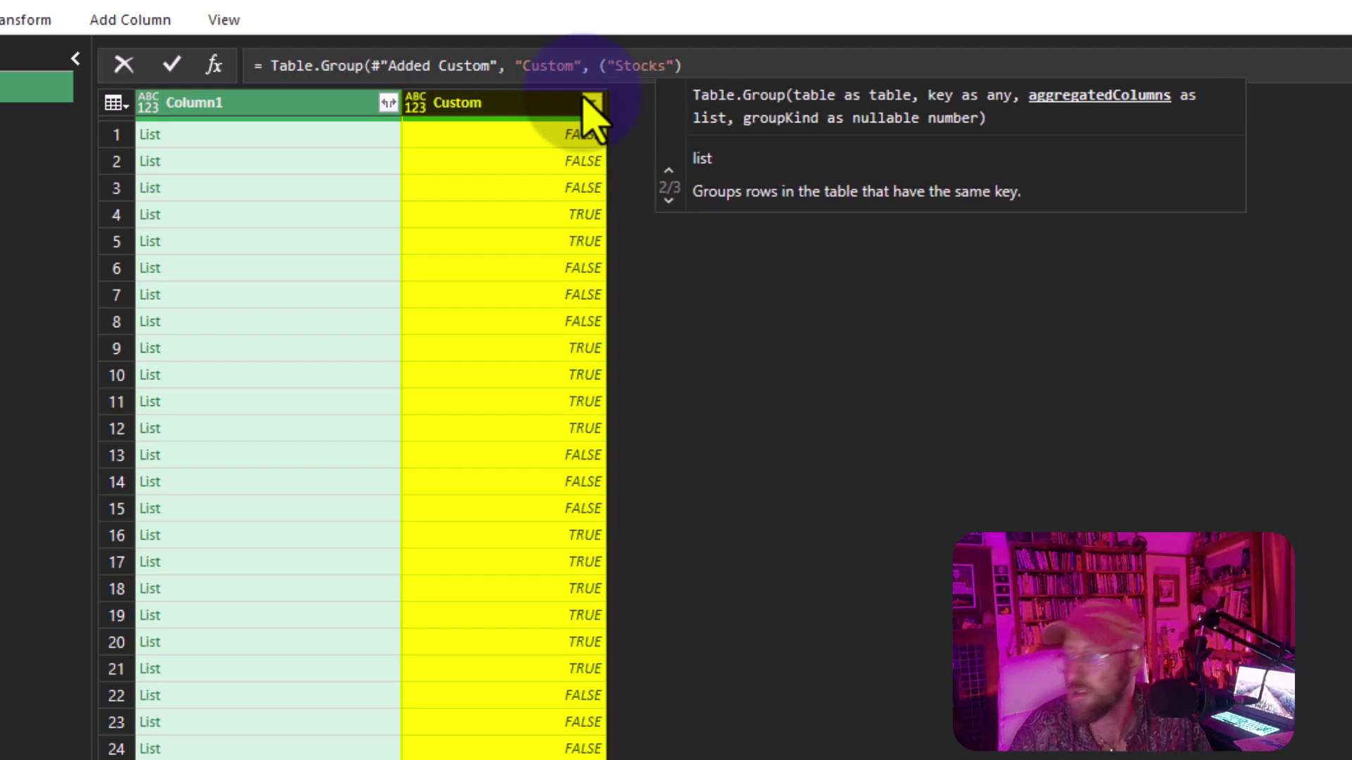
text())
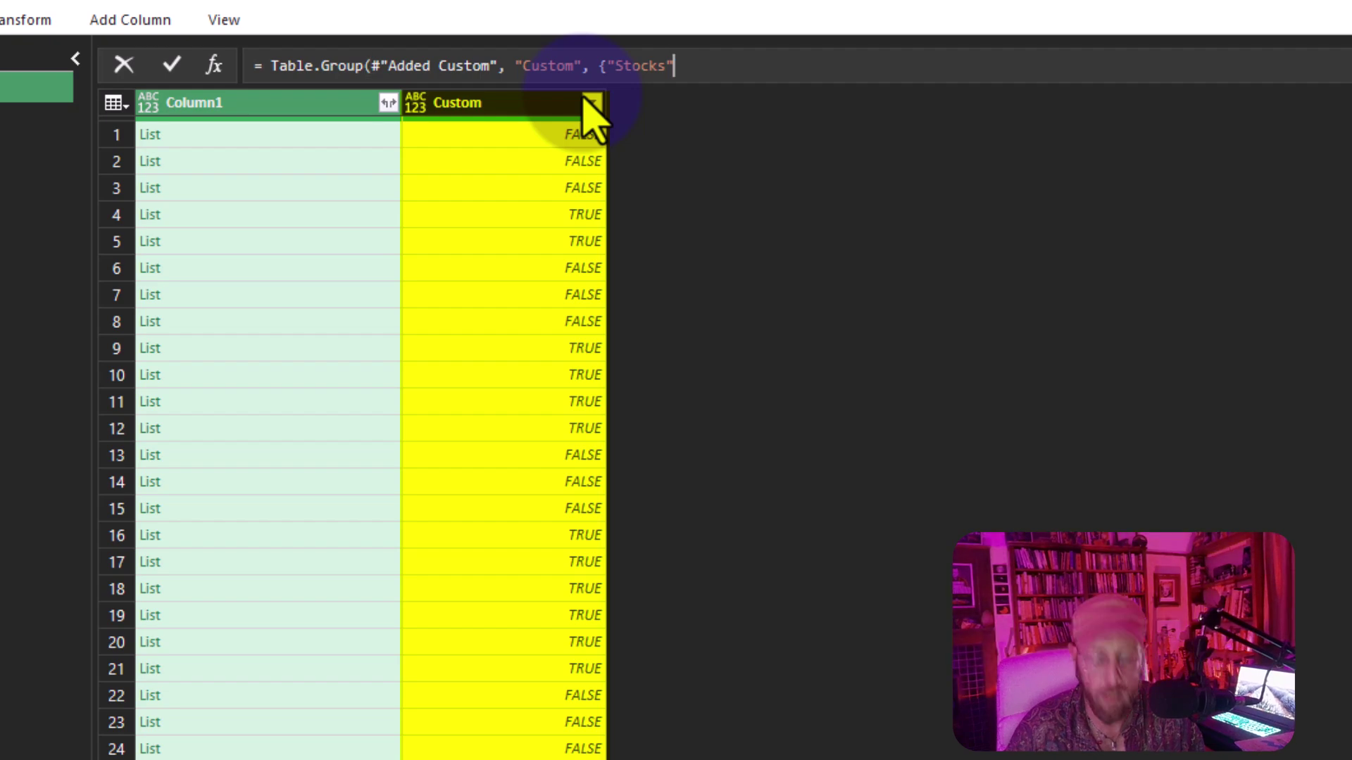
text(, each)
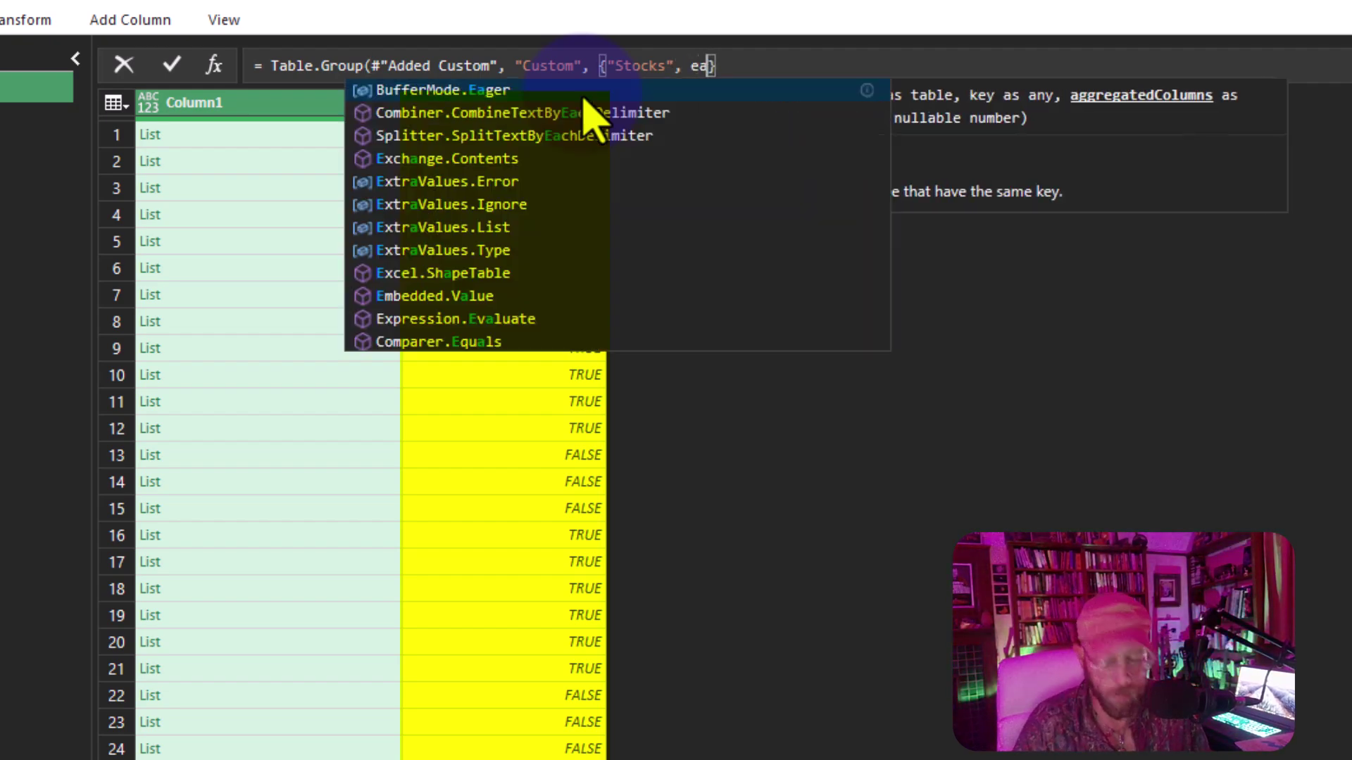
text( _)
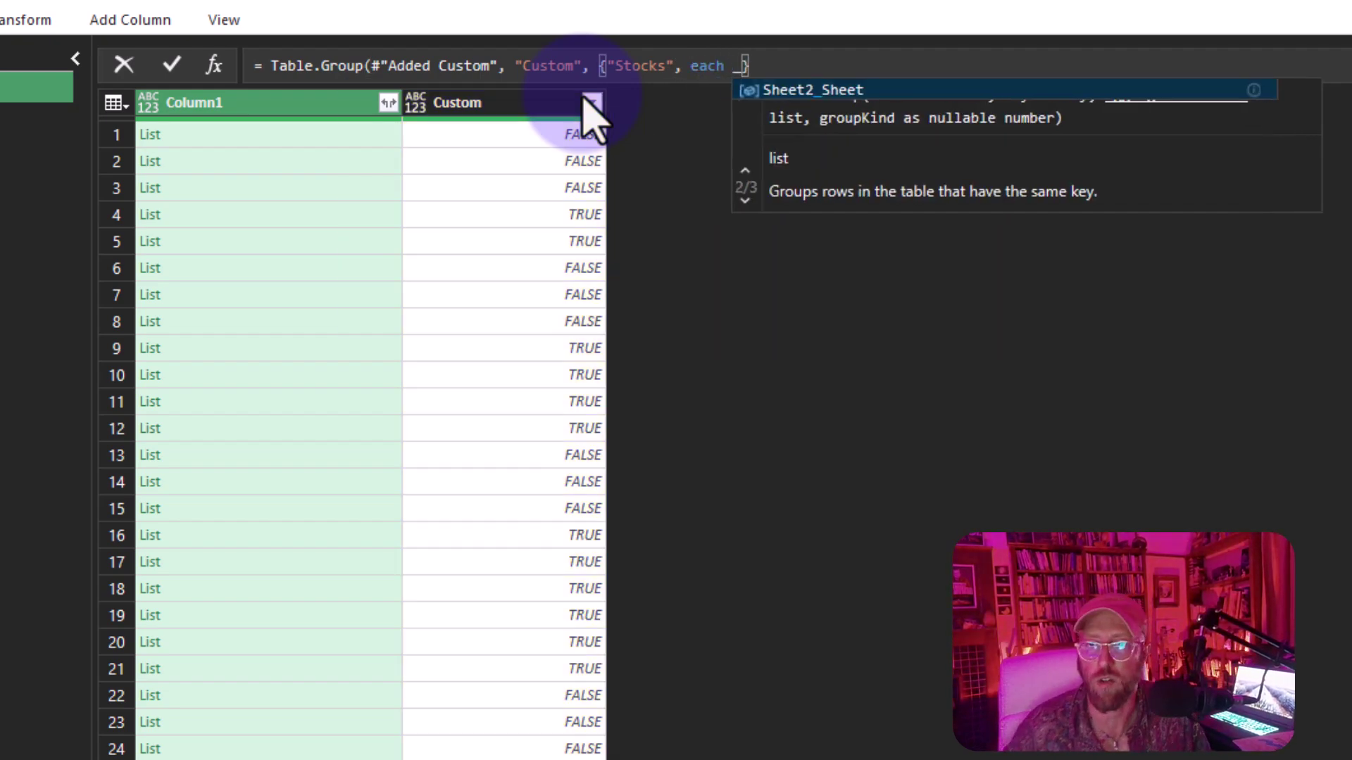
key(End)
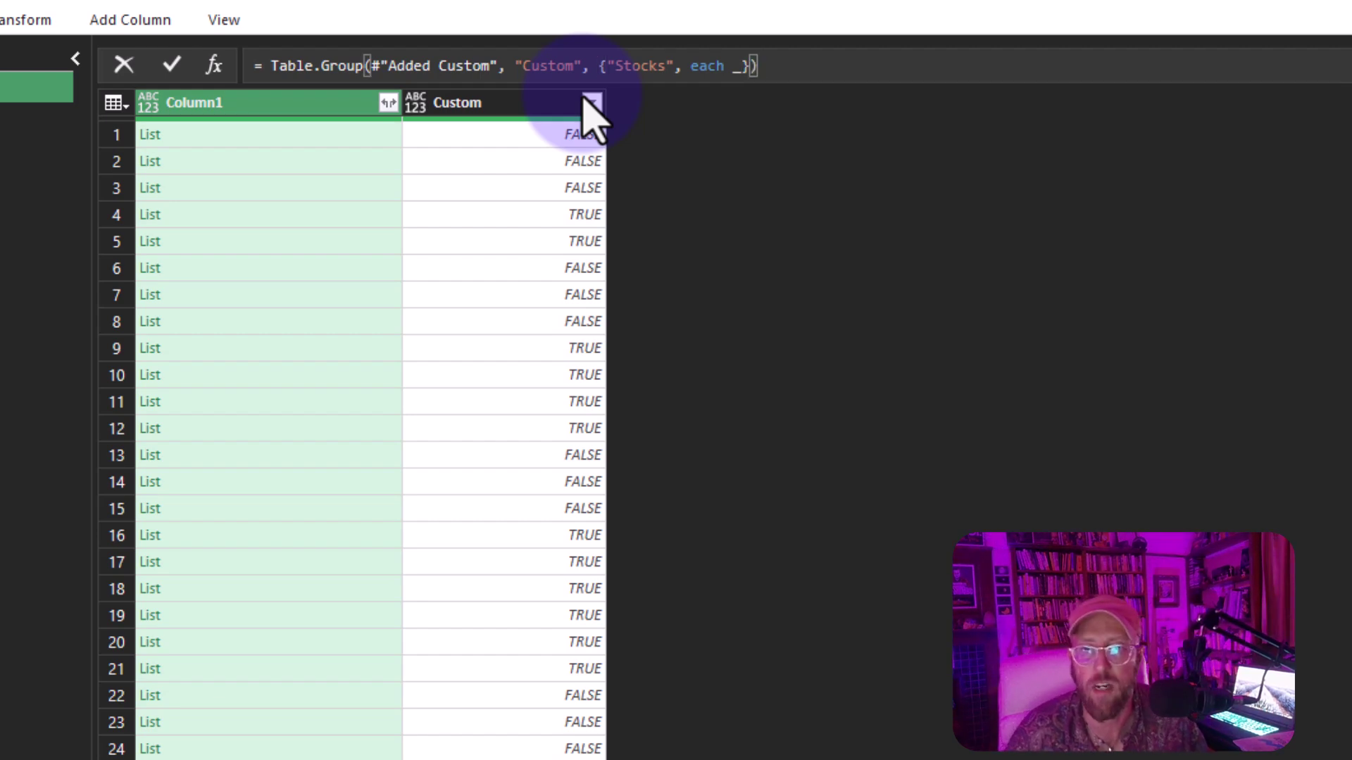
key(Return)
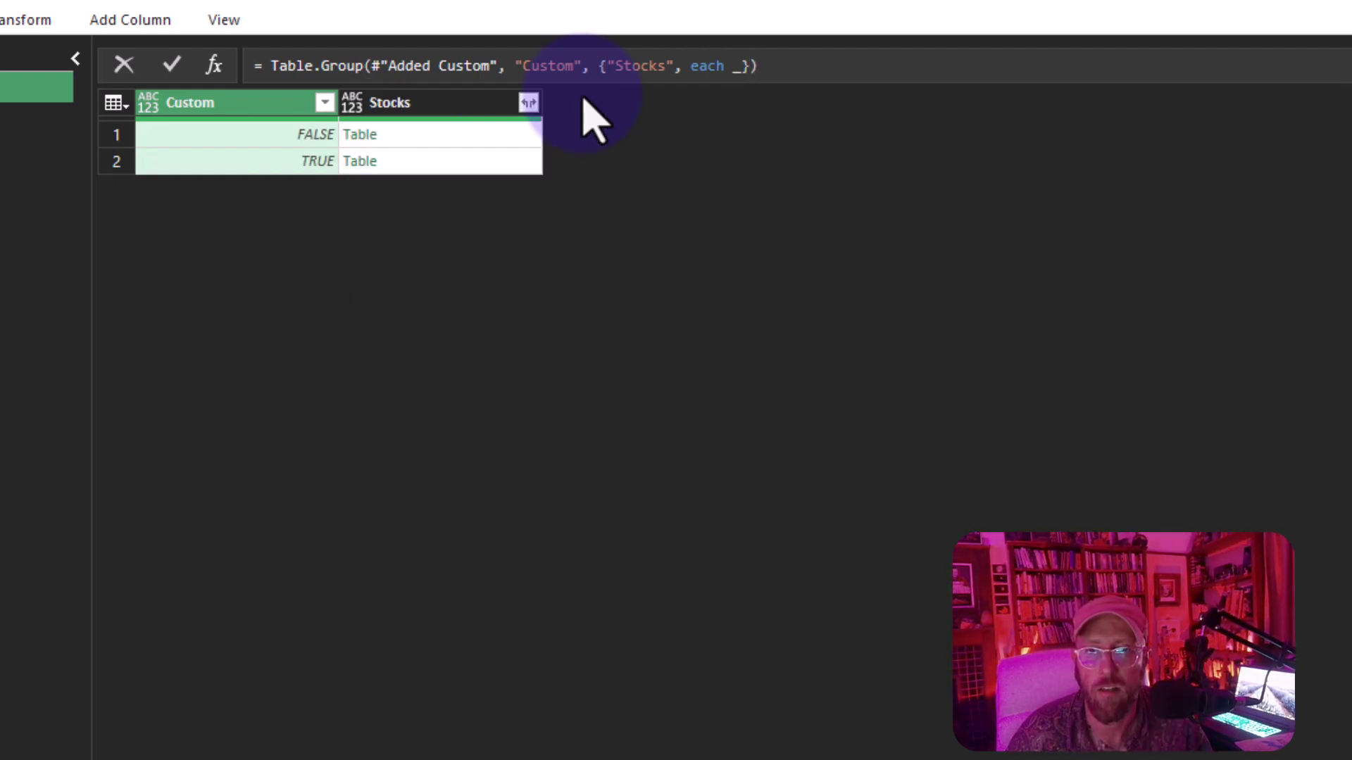
Step: Add GroupKind.Global as the fourth argument of Table.Group and apply the formula
click(503, 163)
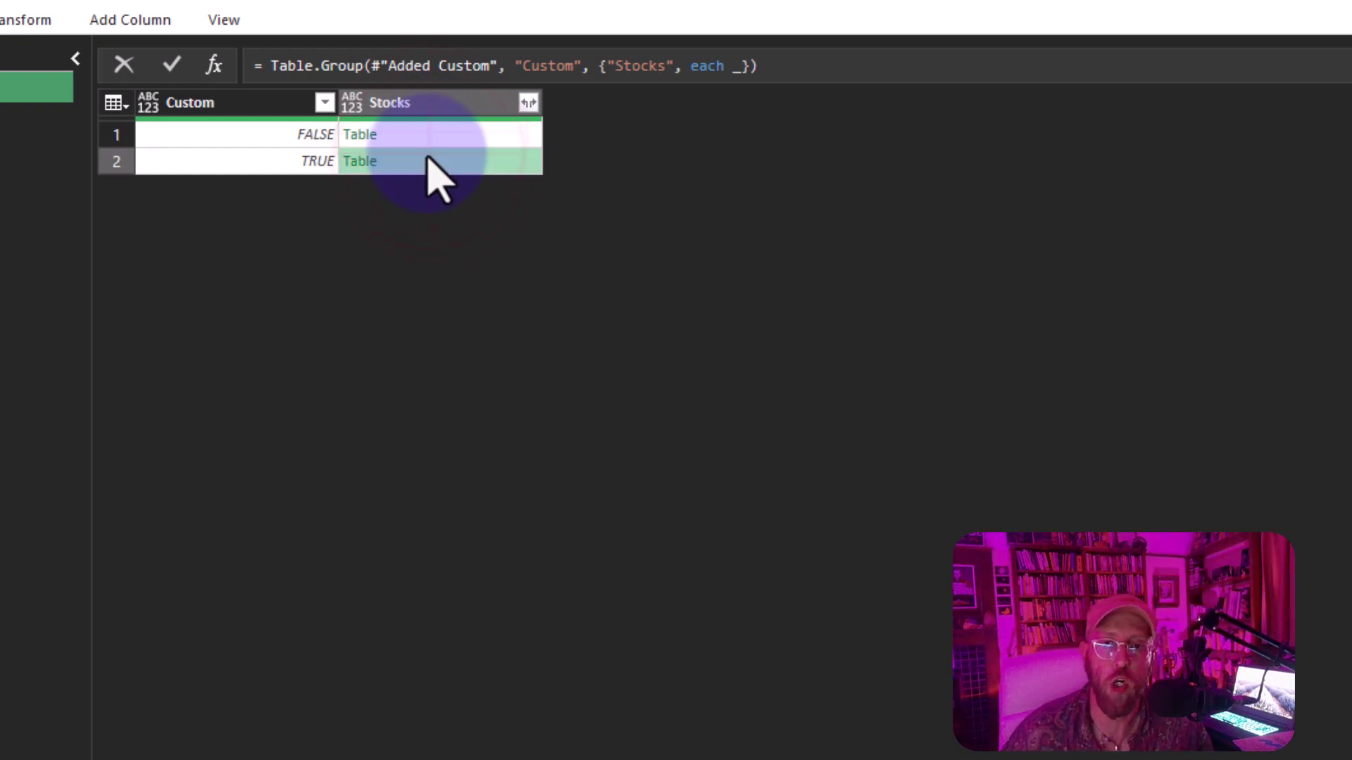
click(745, 71)
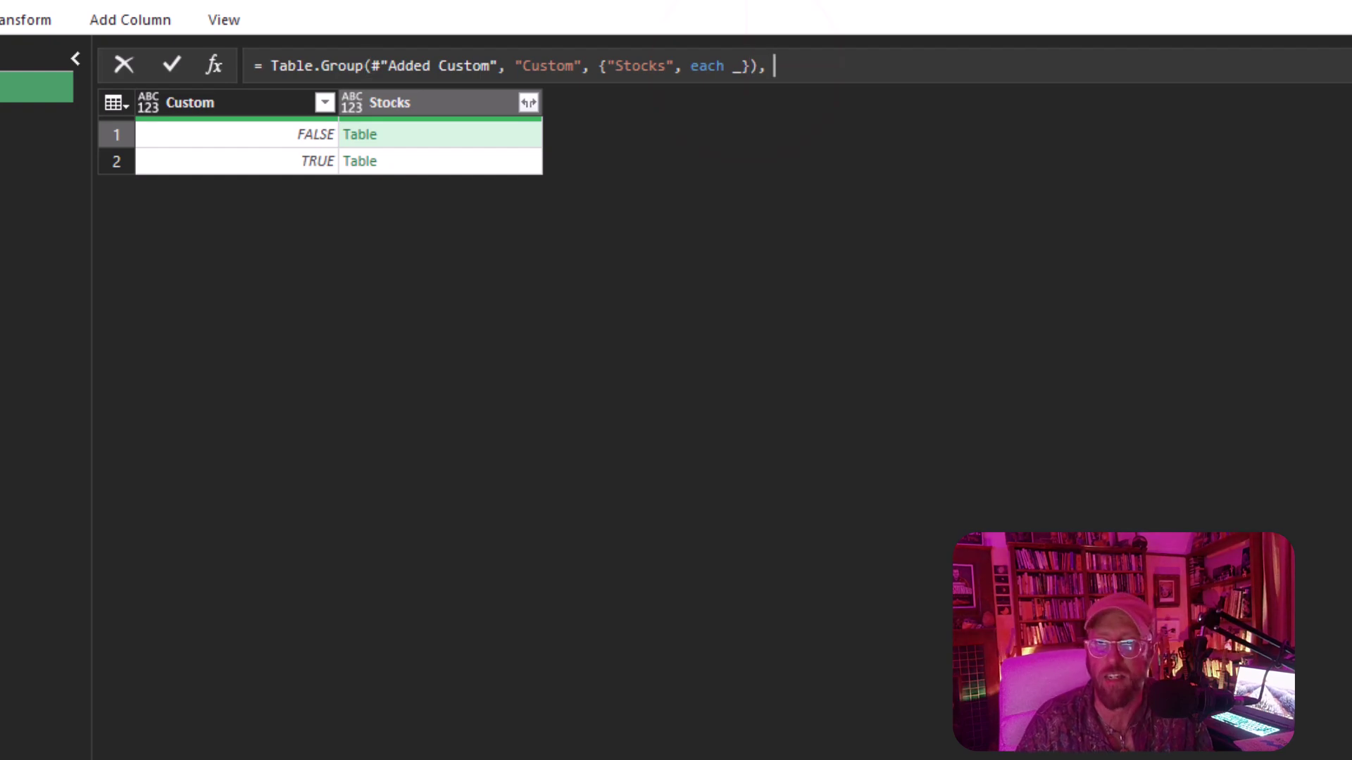
key(BackSpace)
text(, group)
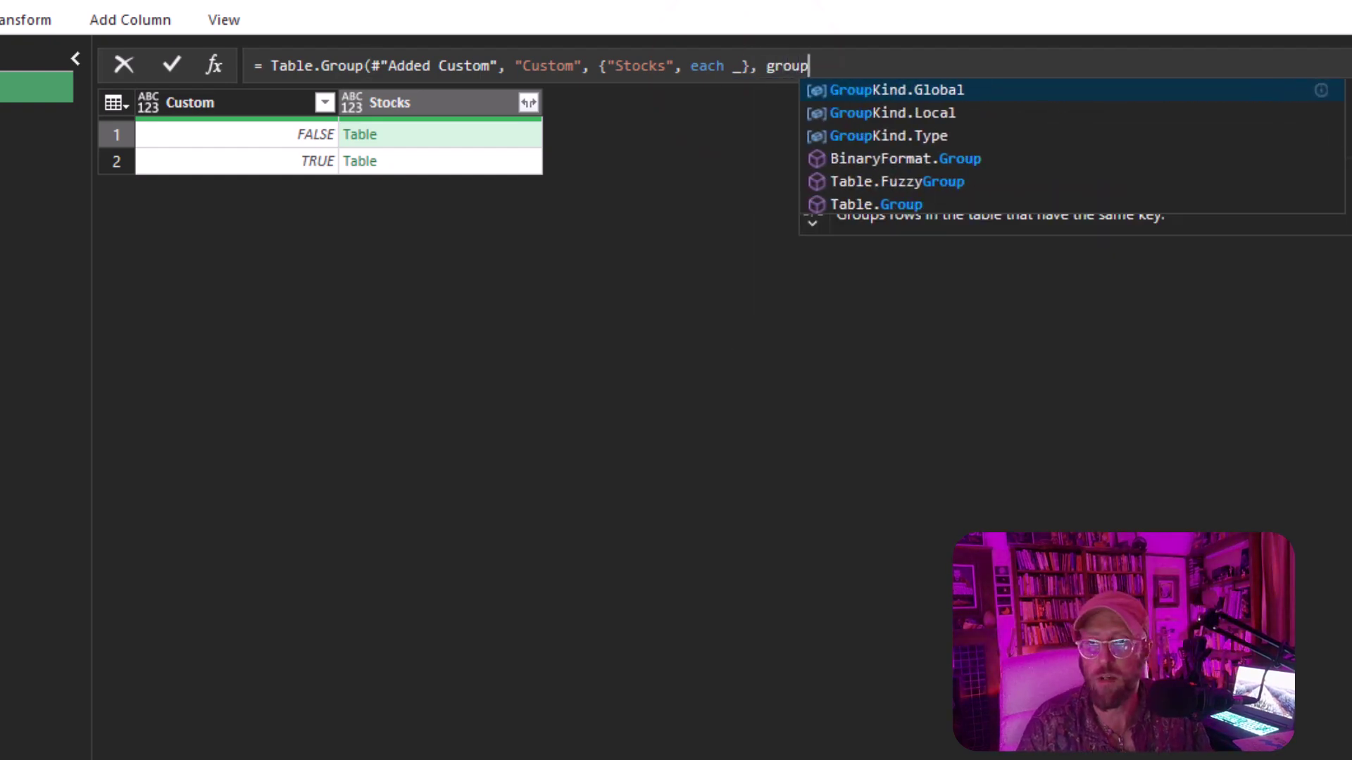
key(Tab)
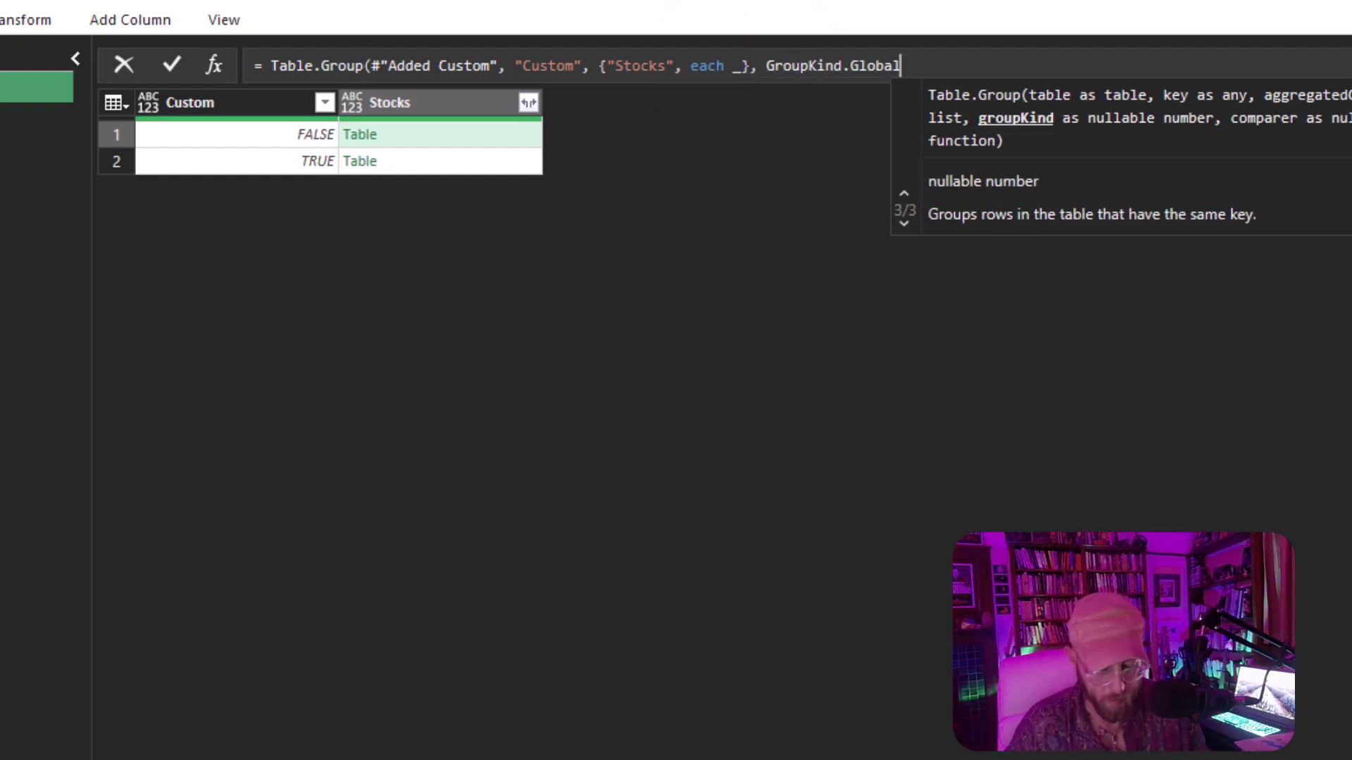
text())
key(Return)
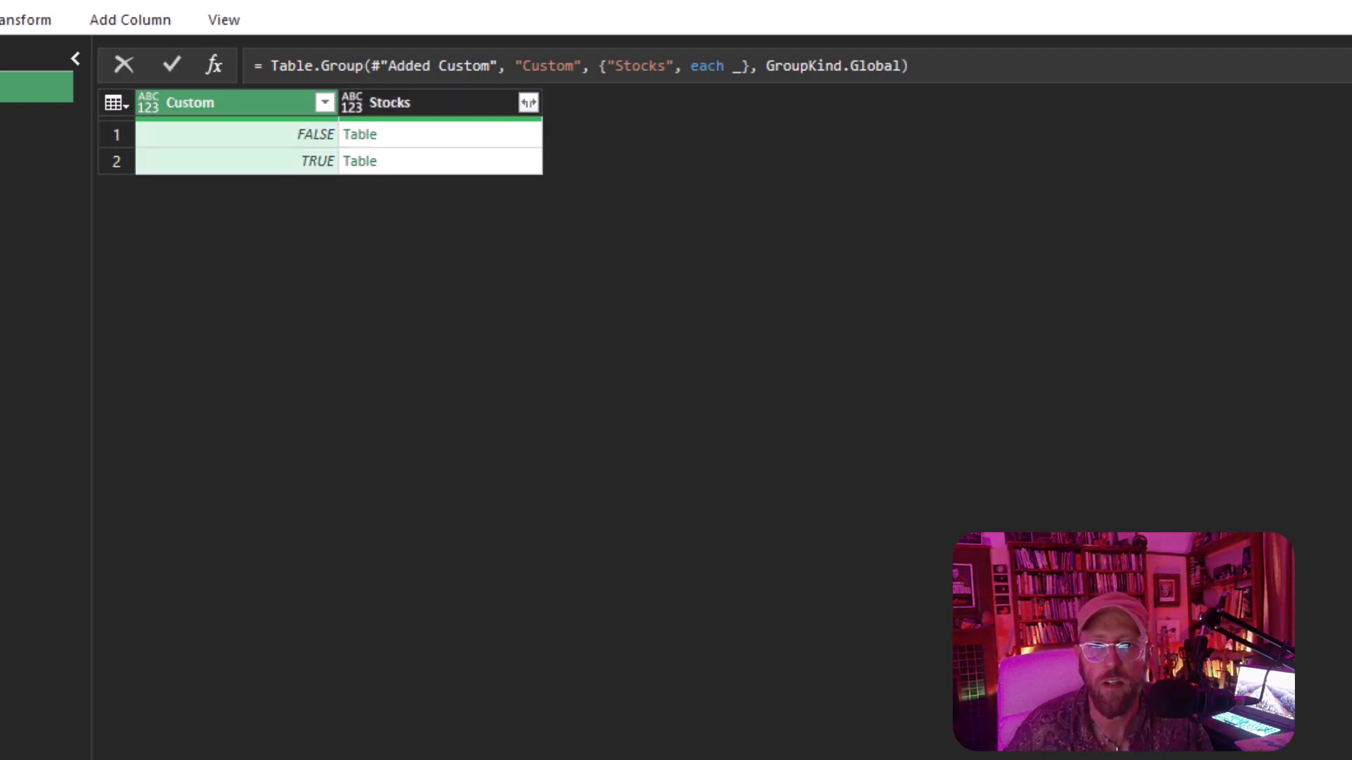
Step: Replace GroupKind.Global with GroupKind.Local in the Table.Group formula and apply it
click(423, 135)
click(420, 161)
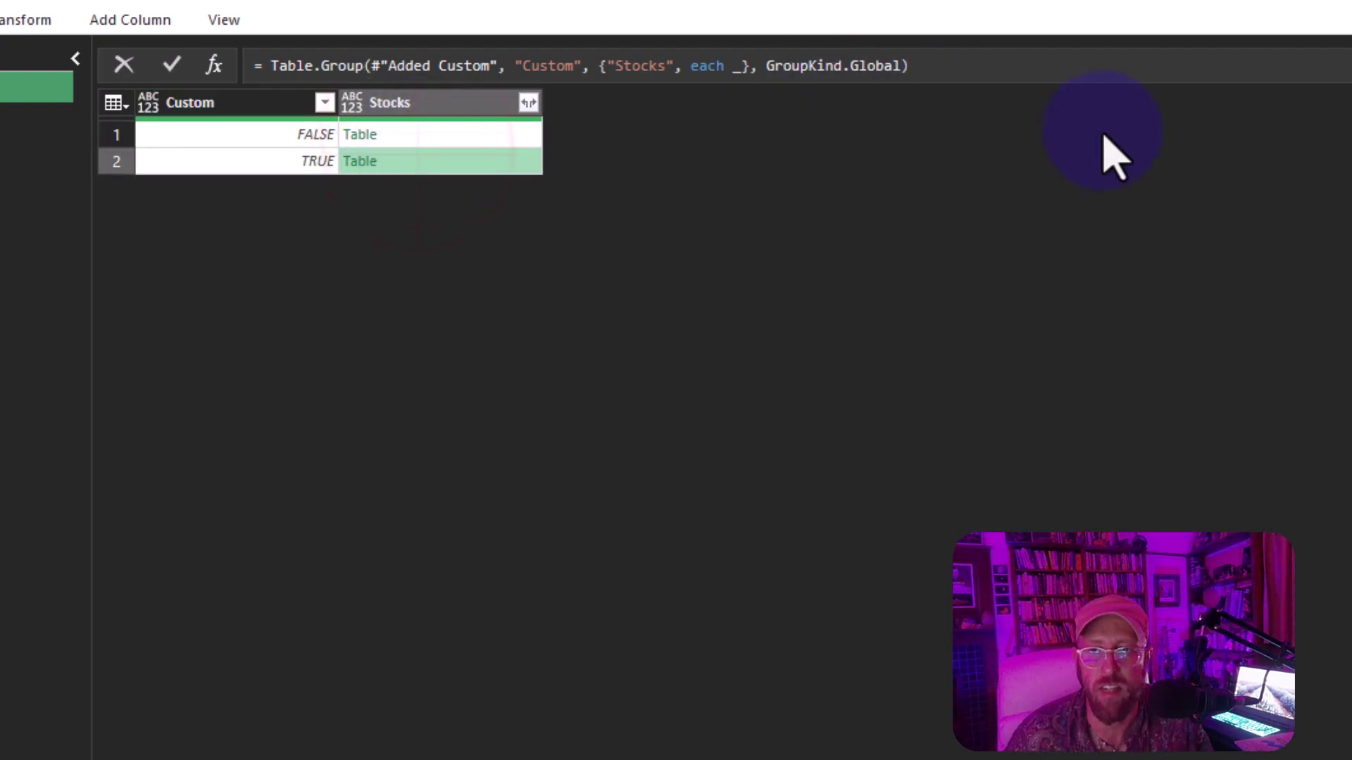
double_click(861, 62)
text(Local)
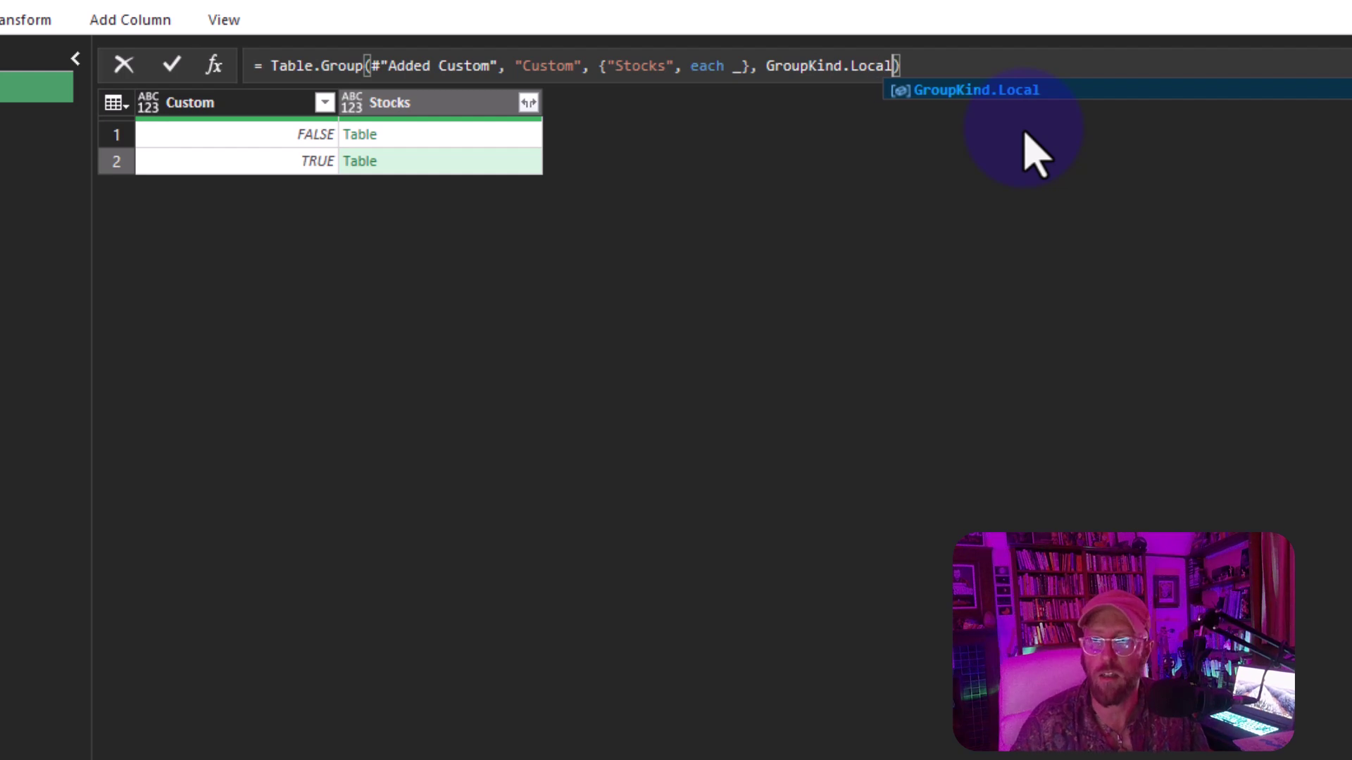
key(Return)
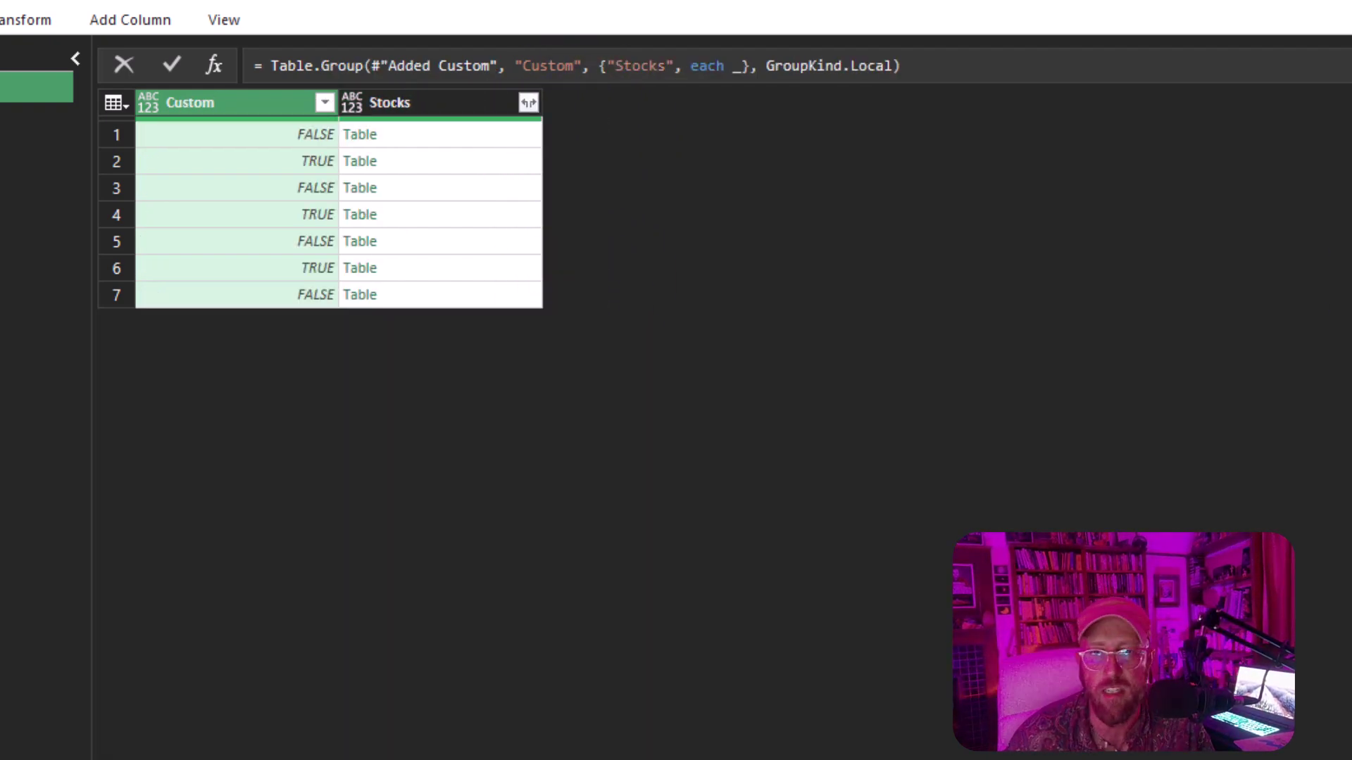
Step: Examine the alternating FALSE and TRUE groups in the Custom column of the locally grouped table
click(310, 134)
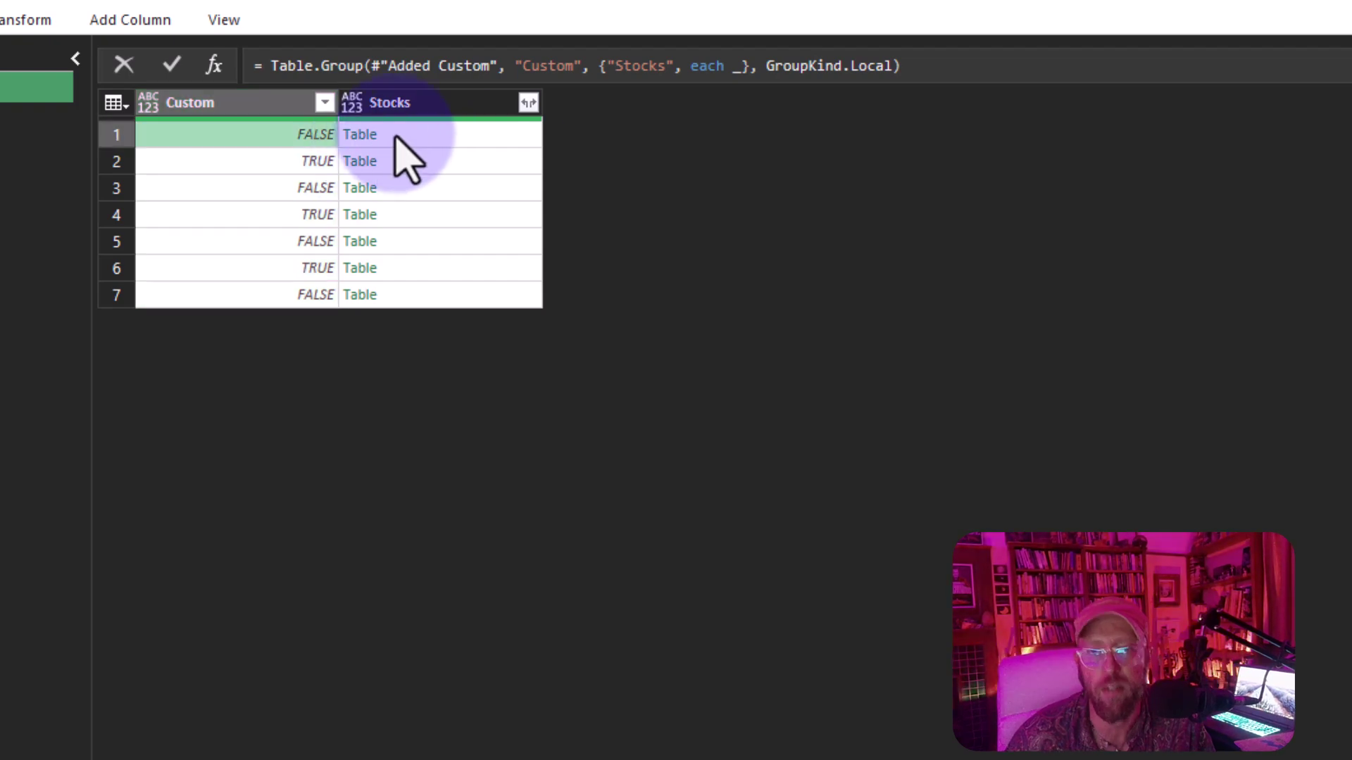
click(190, 139)
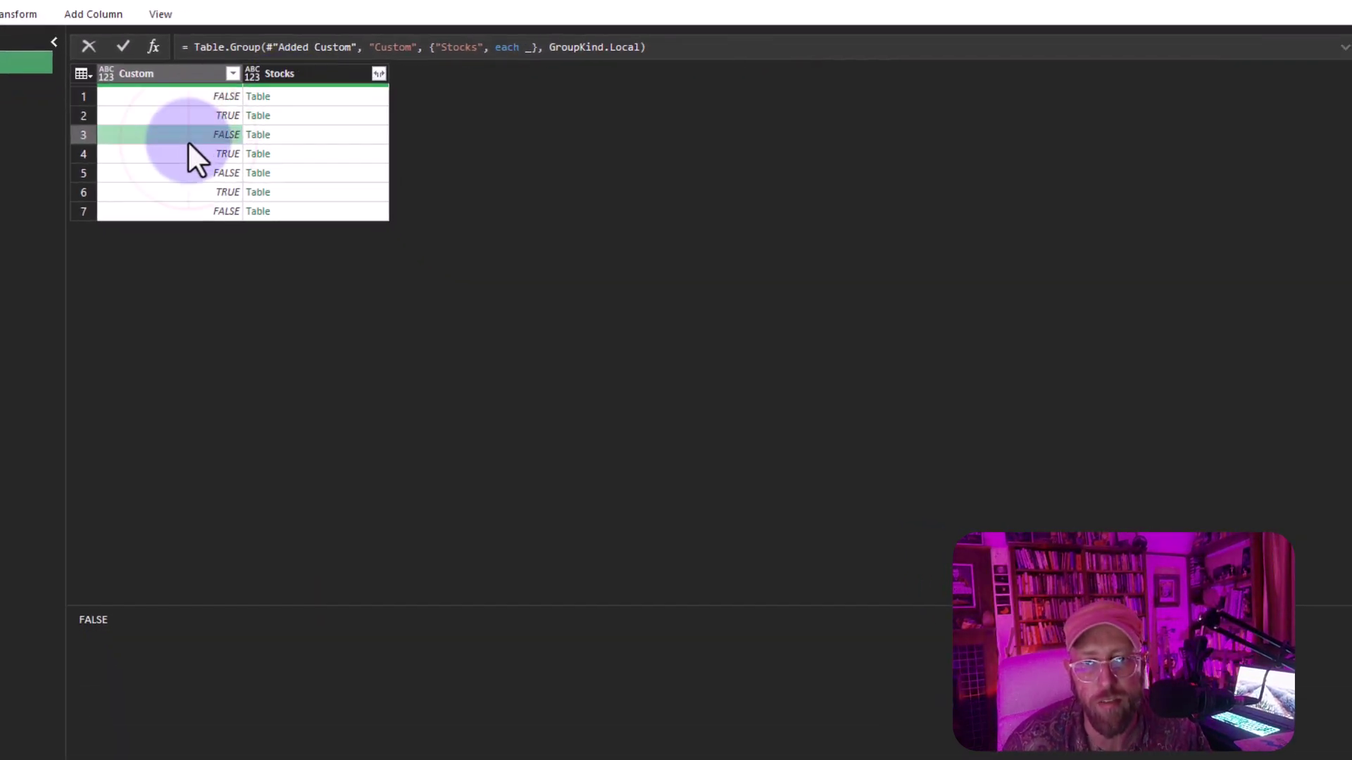
click(190, 157)
click(199, 176)
click(203, 191)
click(205, 213)
click(196, 191)
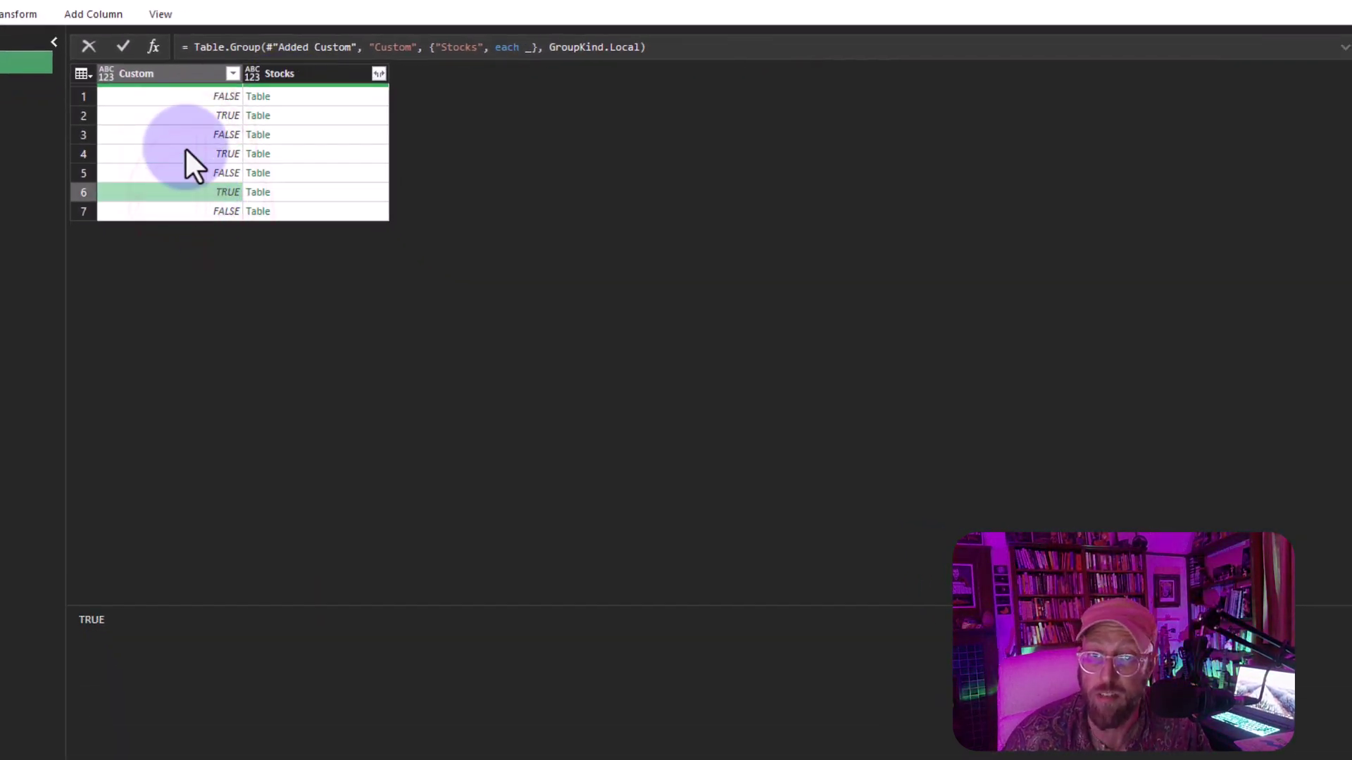
click(184, 154)
click(180, 115)
click(181, 97)
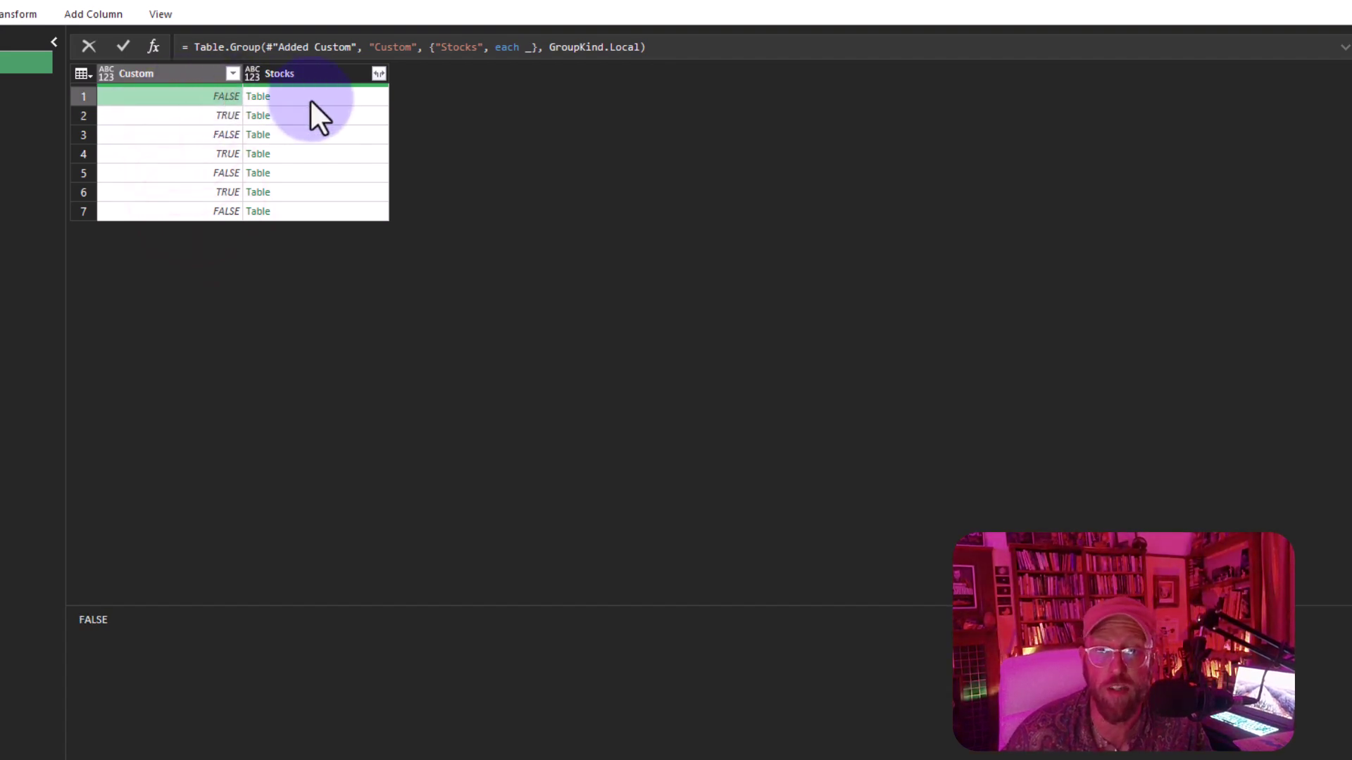
Step: Preview the nested tables in the Stocks column for both the FALSE and TRUE groups
click(309, 98)
click(312, 134)
click(314, 173)
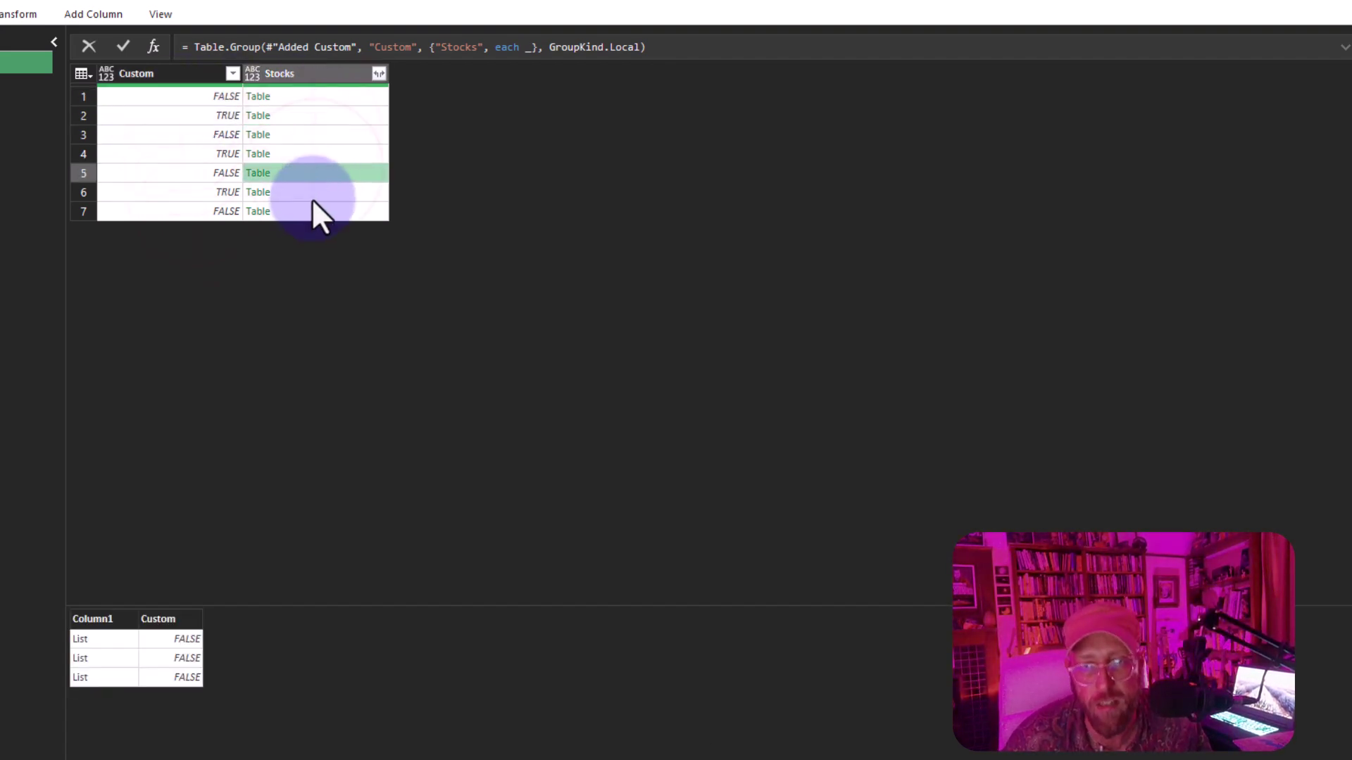
click(311, 210)
click(305, 117)
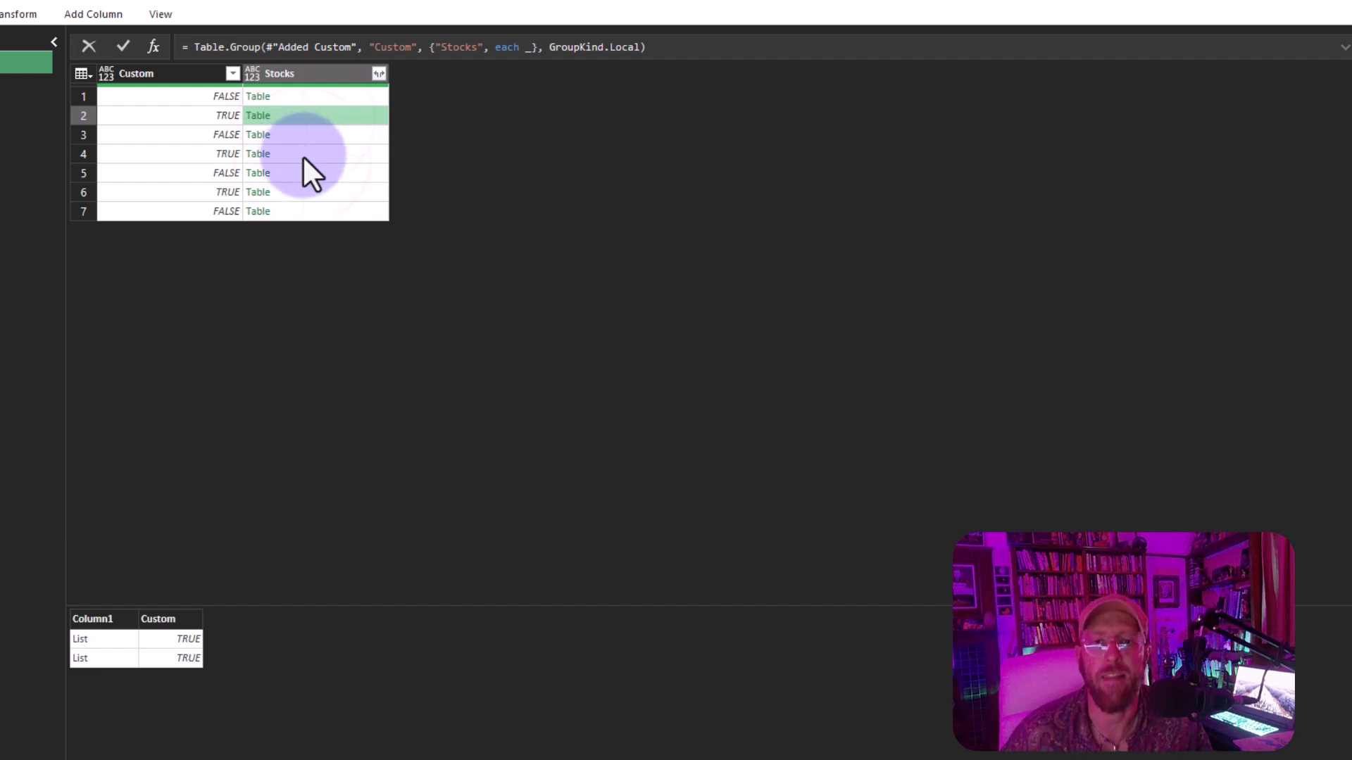
click(302, 154)
click(307, 190)
click(300, 134)
click(307, 98)
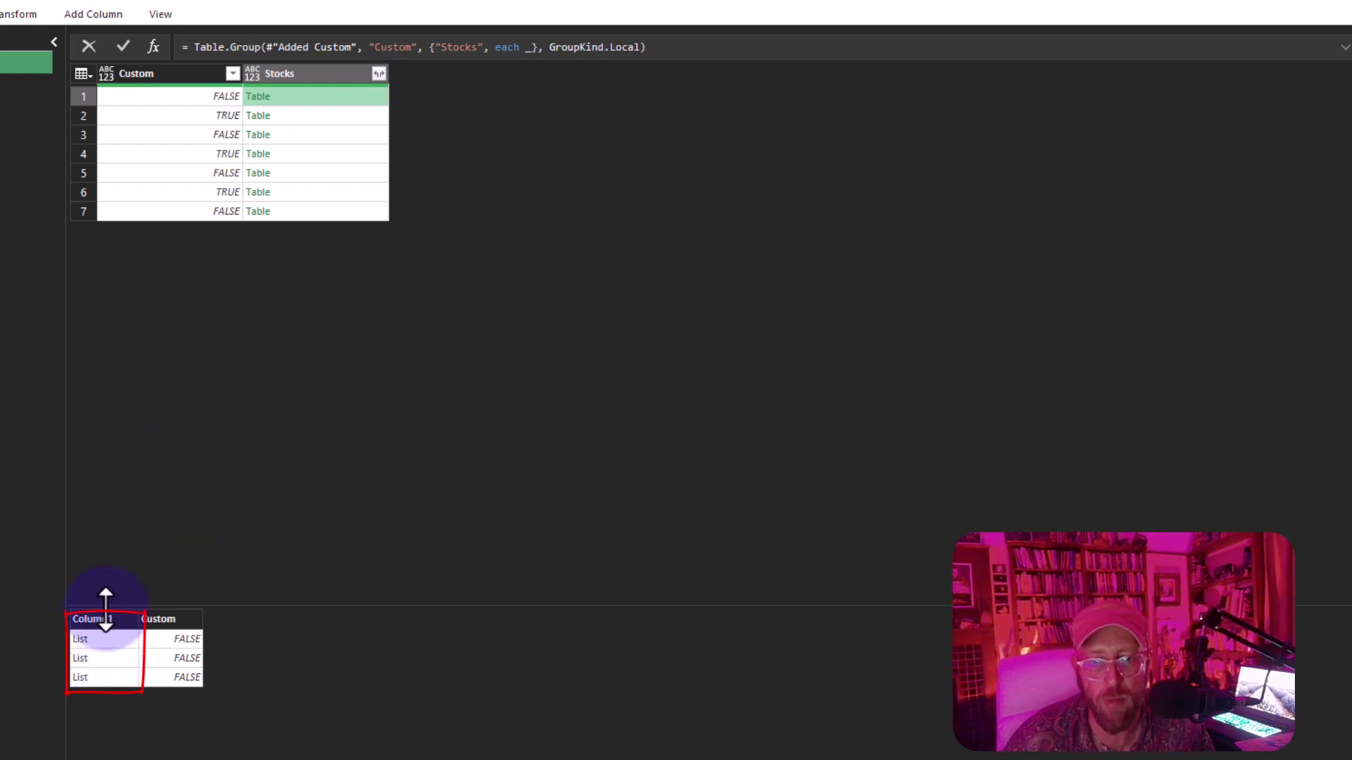
Step: Change the Stocks aggregation in the Table.Group formula to each Table.FromColumns(_[Column1]) and apply it
click(525, 47)
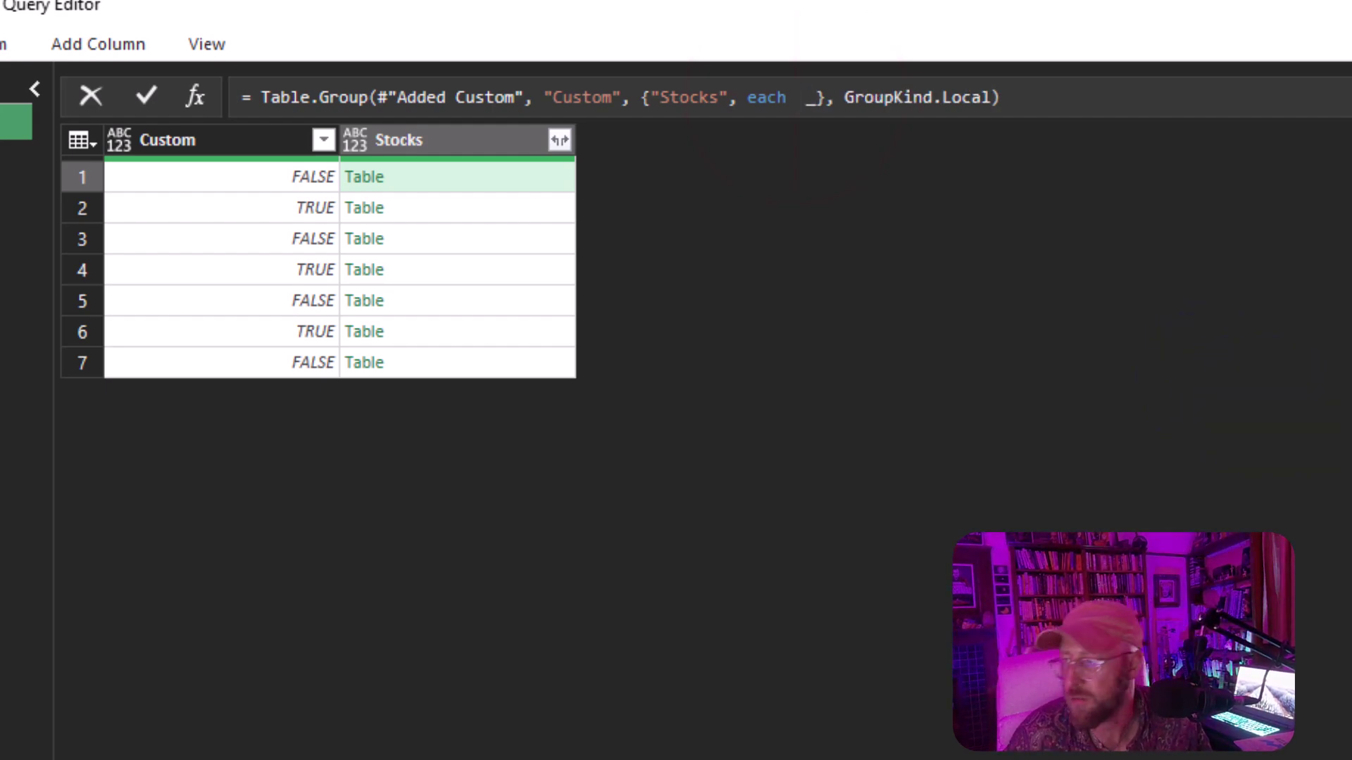
text(table)
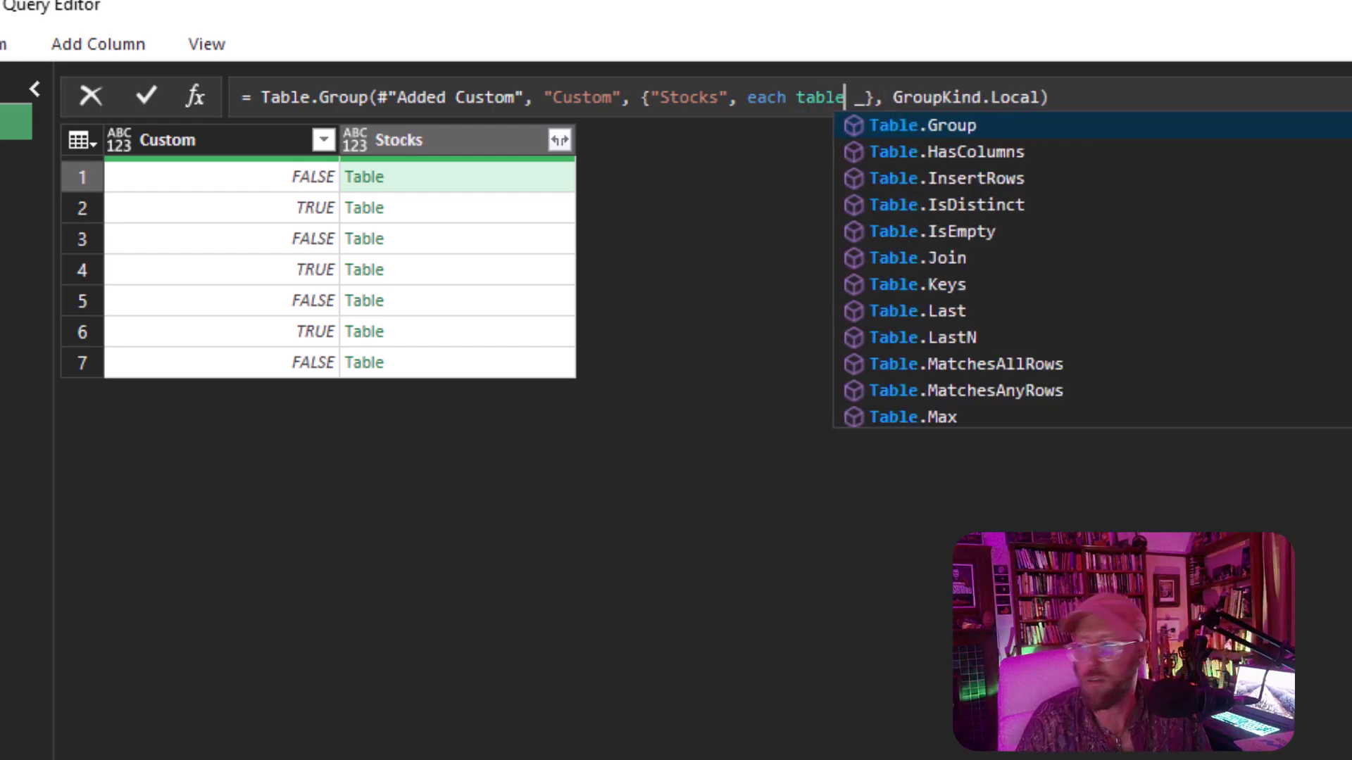
text(from)
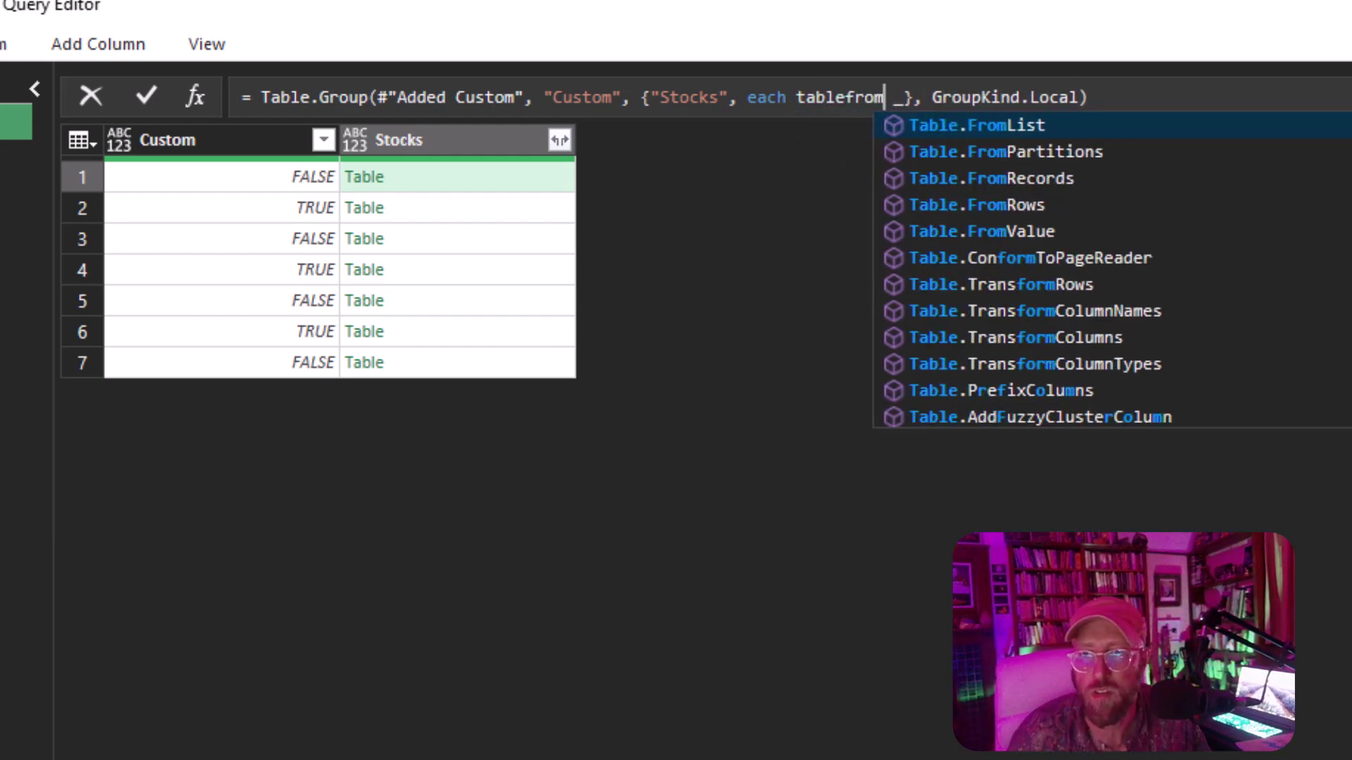
text(c)
key(Tab)
text(()
key(Delete)
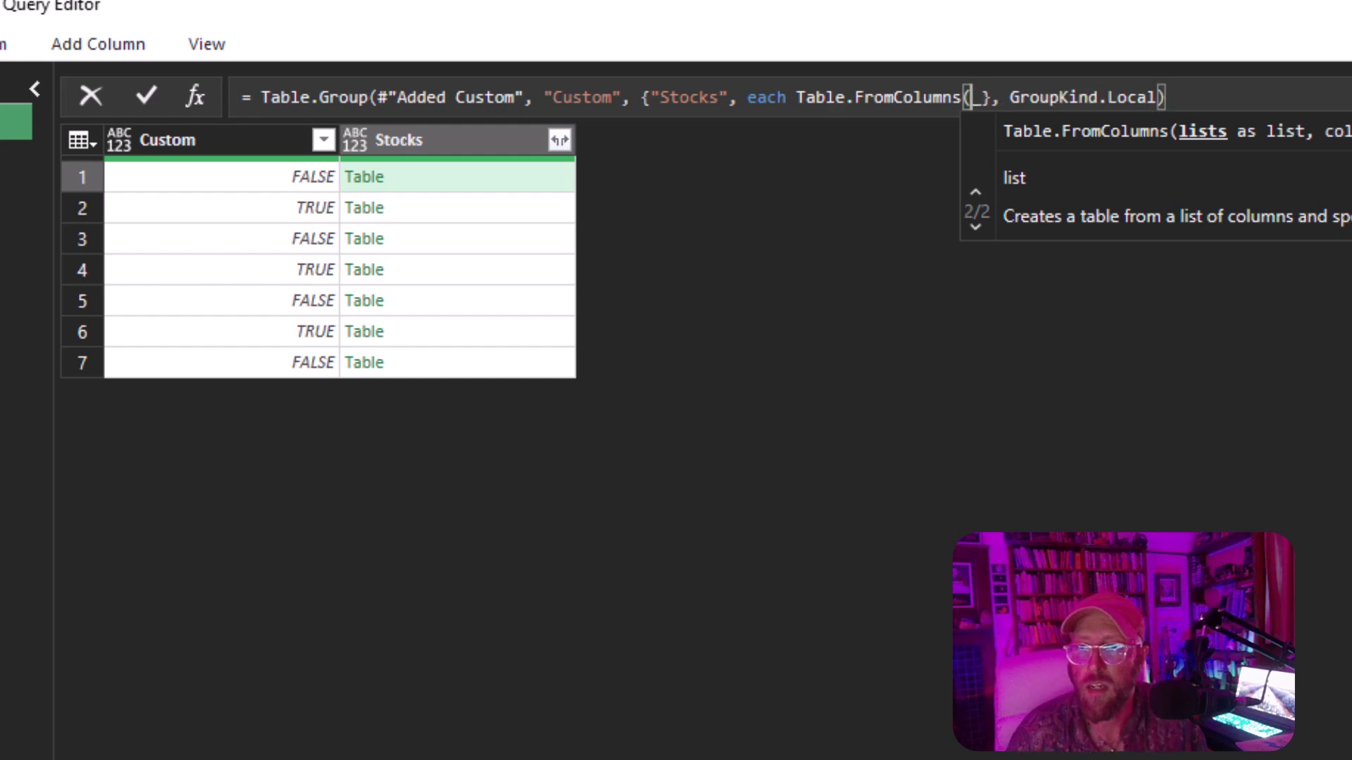
key(Right)
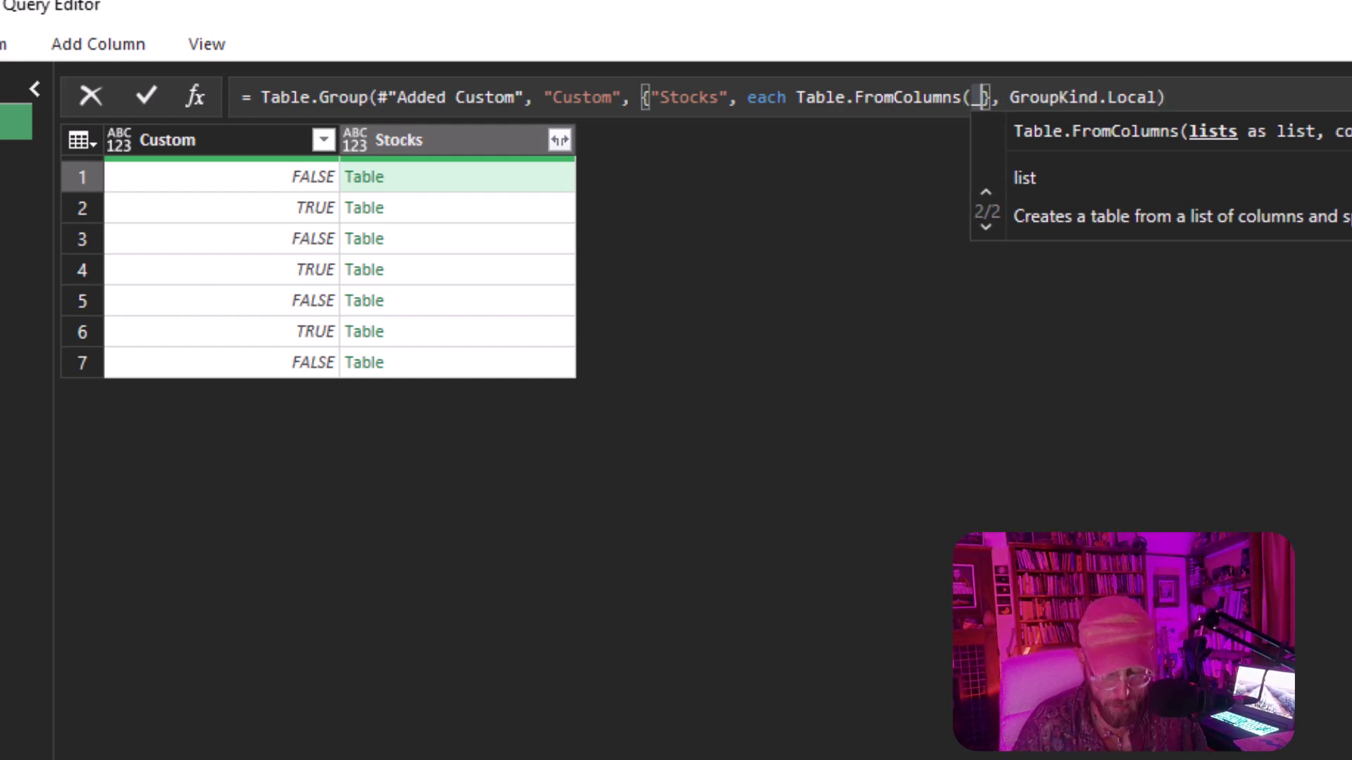
text([Column1)
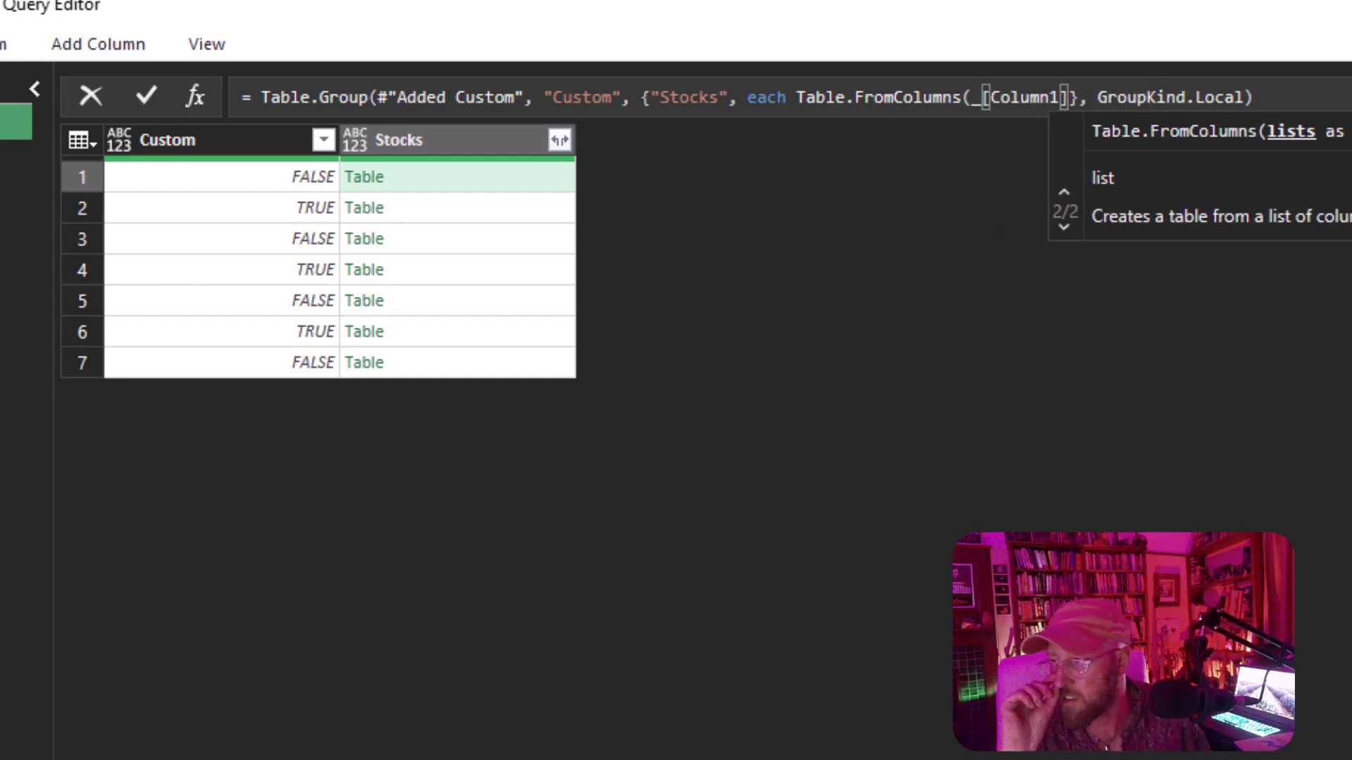
key(Right)
text())
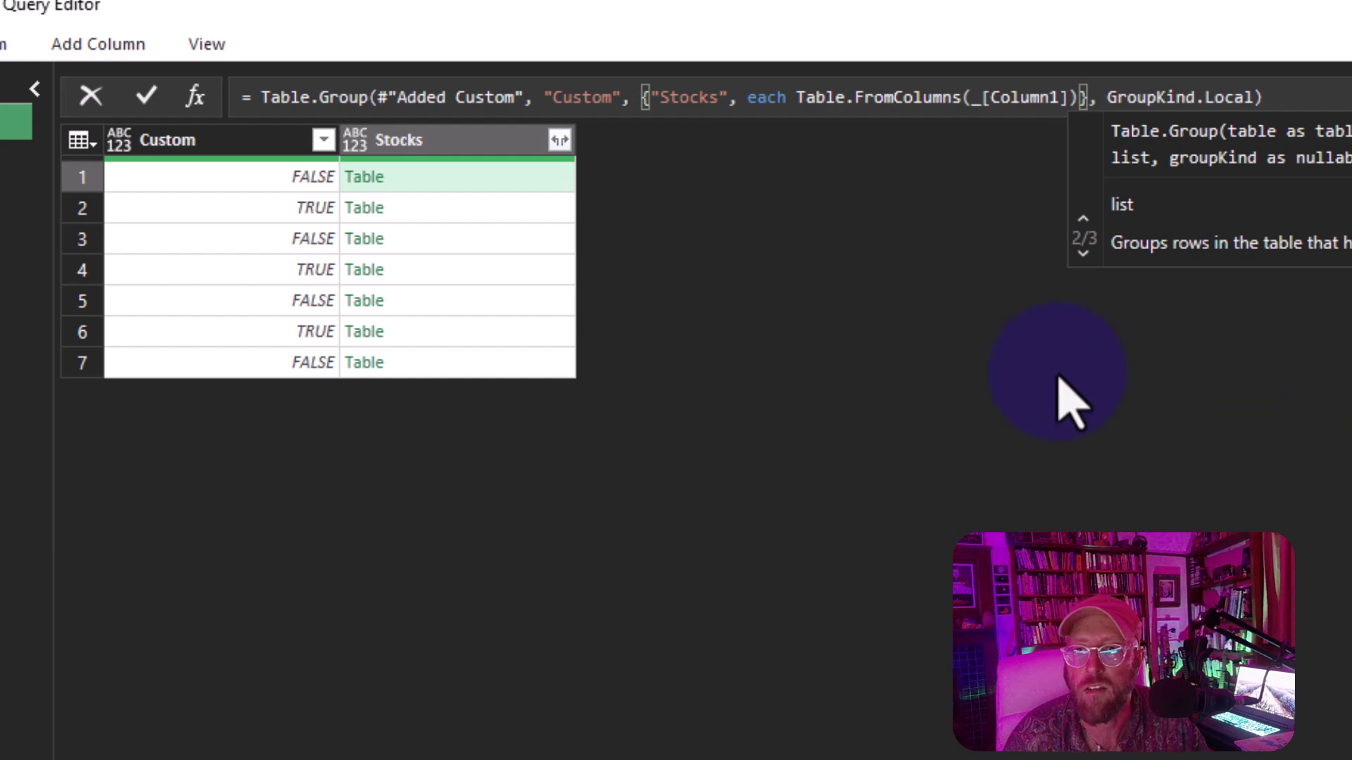
key(Return)
Step: Preview the nested Stocks tables rebuilt from columns, comparing the FALSE groups with the TRUE delimiter groups
click(464, 213)
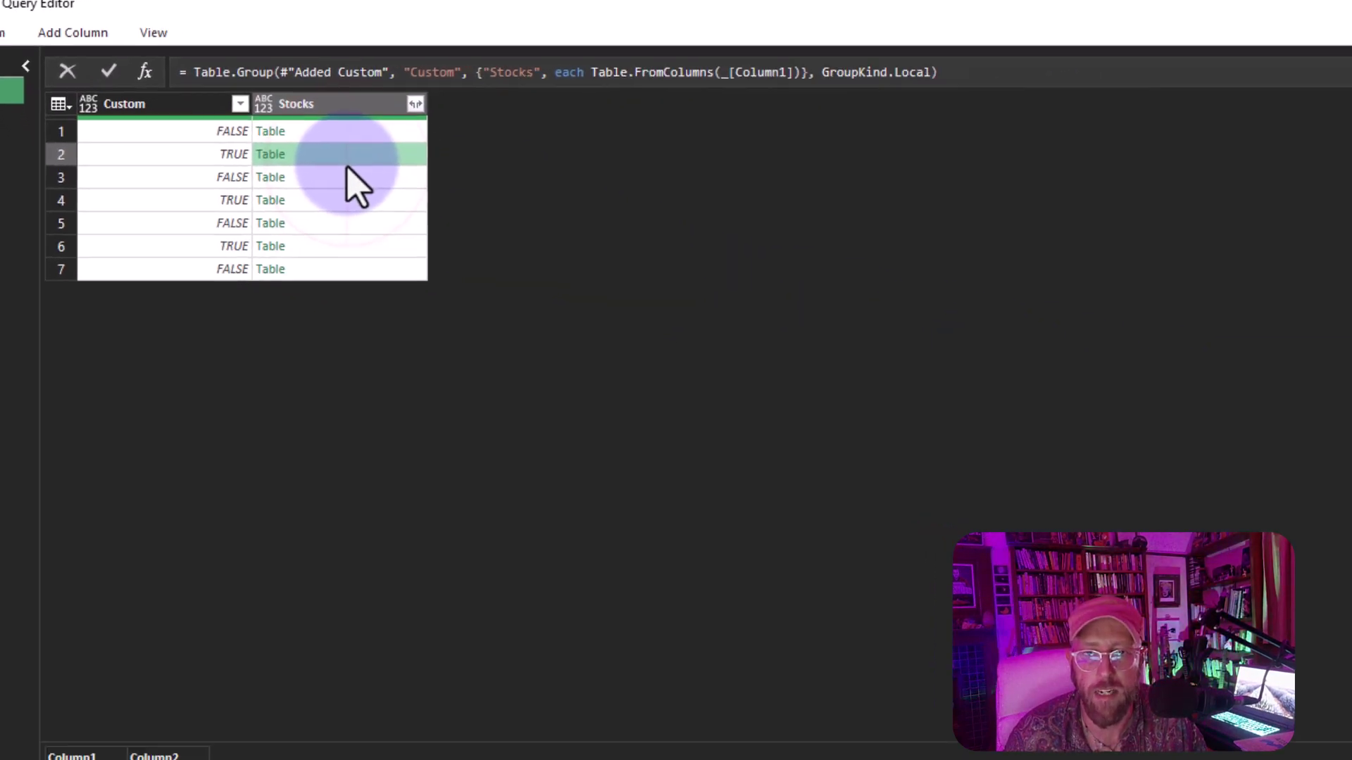
click(346, 172)
click(349, 219)
click(345, 134)
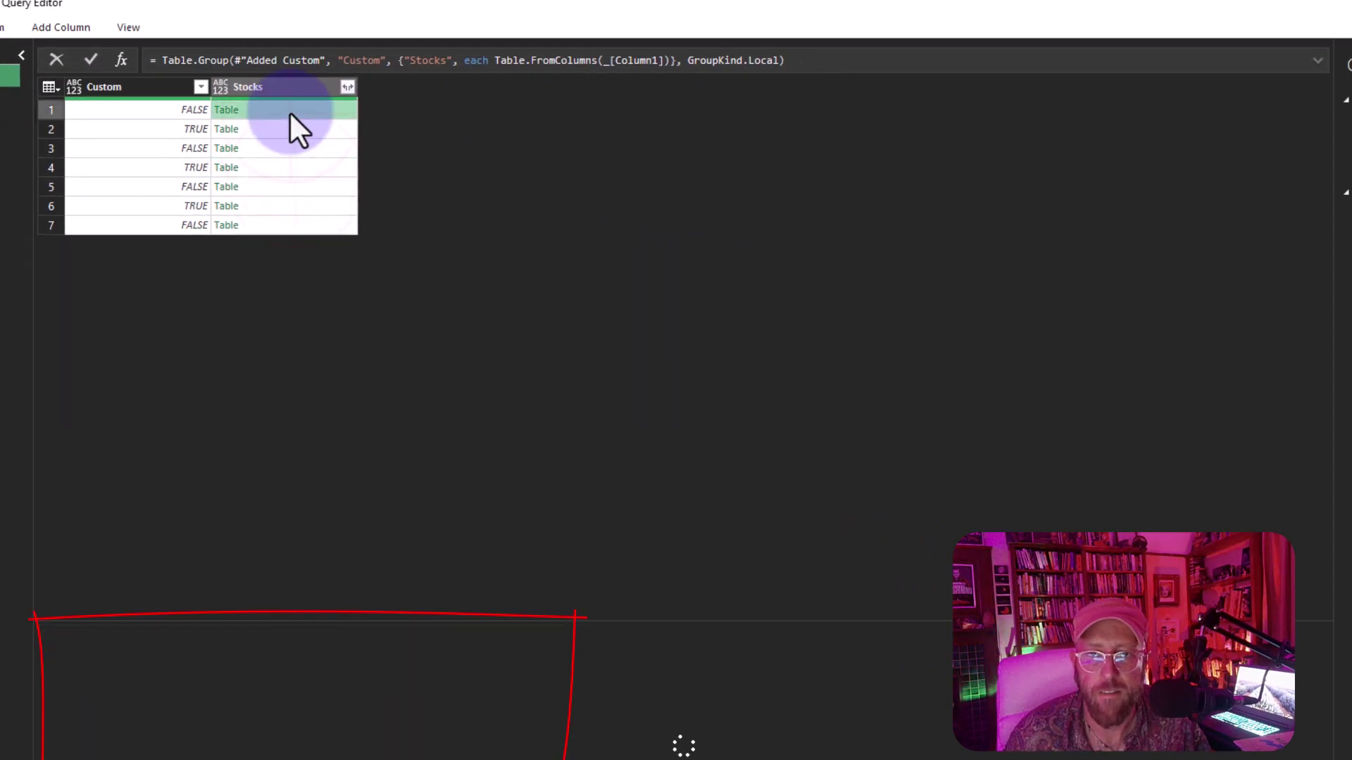
click(270, 151)
click(270, 174)
click(273, 203)
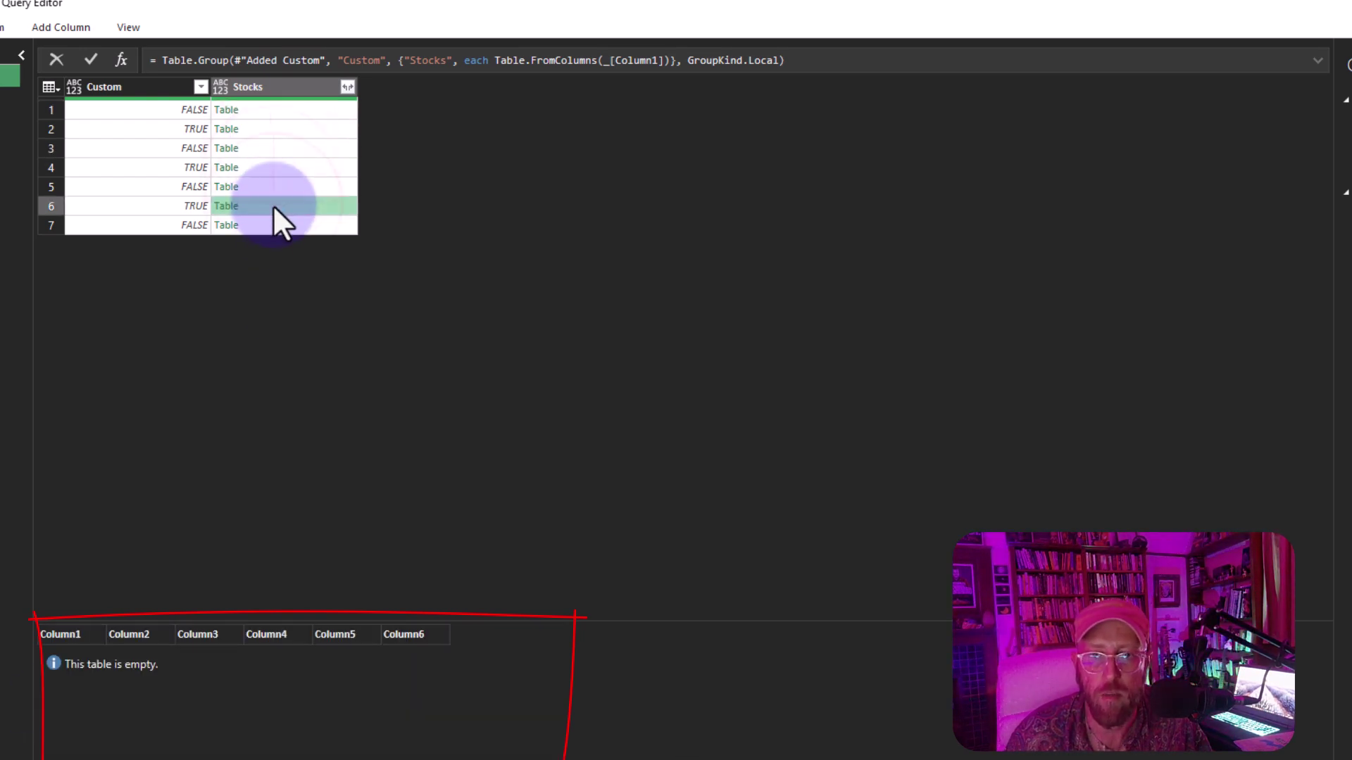
click(270, 223)
click(268, 110)
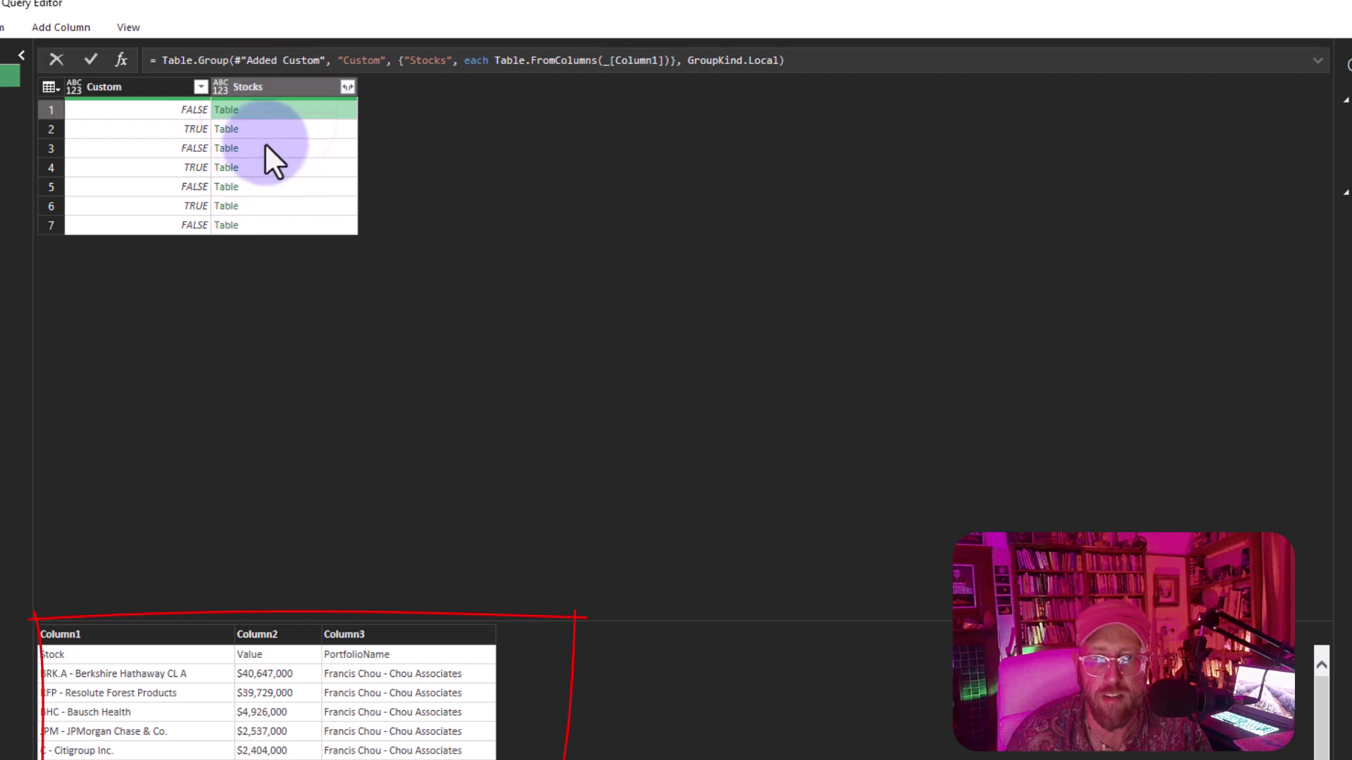
click(265, 148)
click(263, 186)
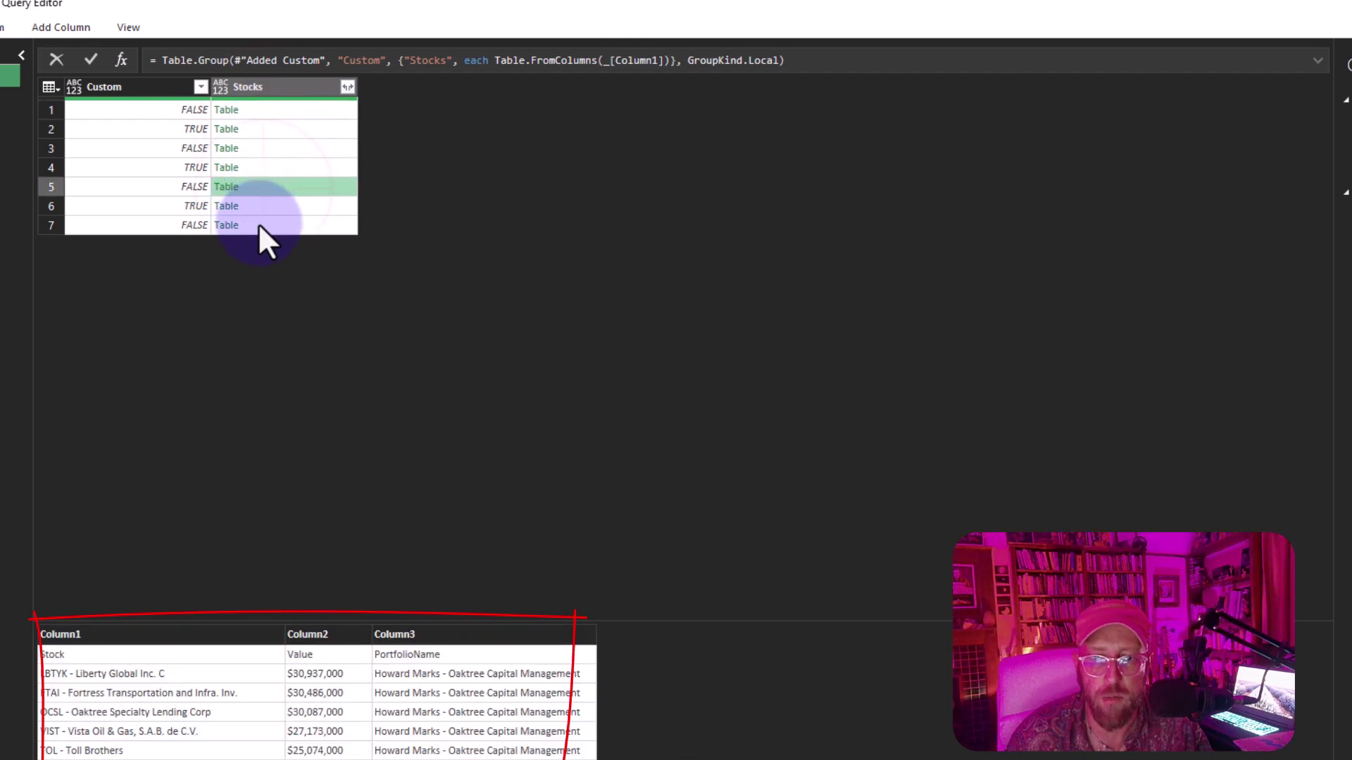
click(258, 222)
click(278, 109)
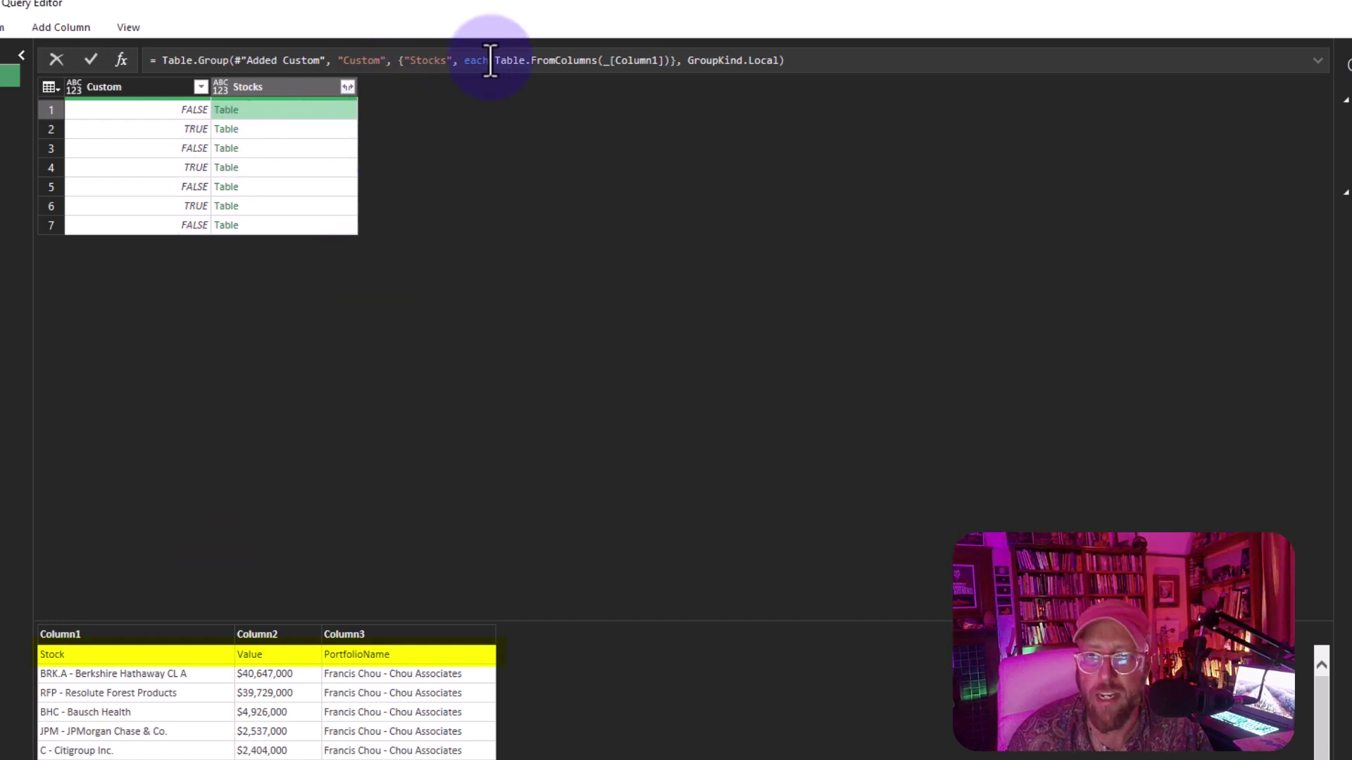
Step: Wrap the Table.FromColumns(_[Column1]) expression in Table.PromoteHeaders within the grouping formula and apply it
drag(495, 59, 536, 84)
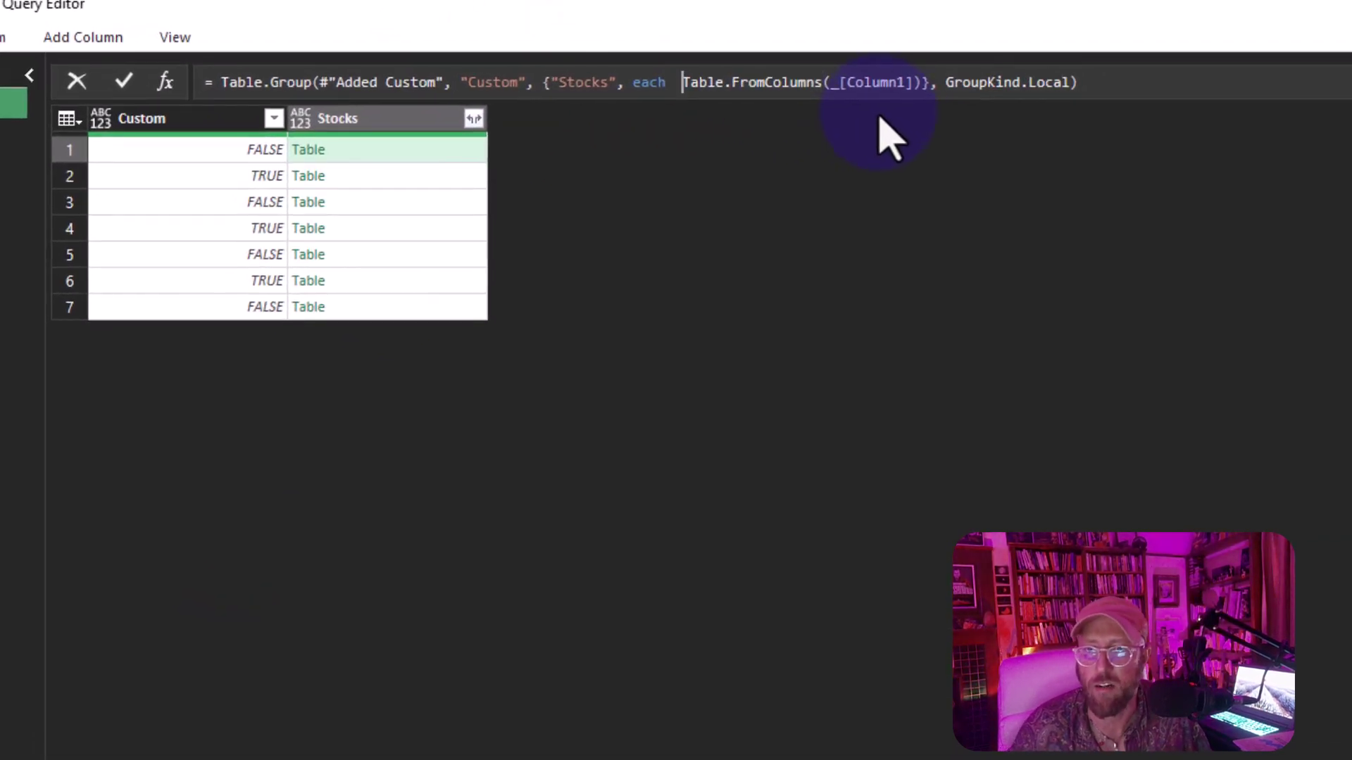
text(tableprom)
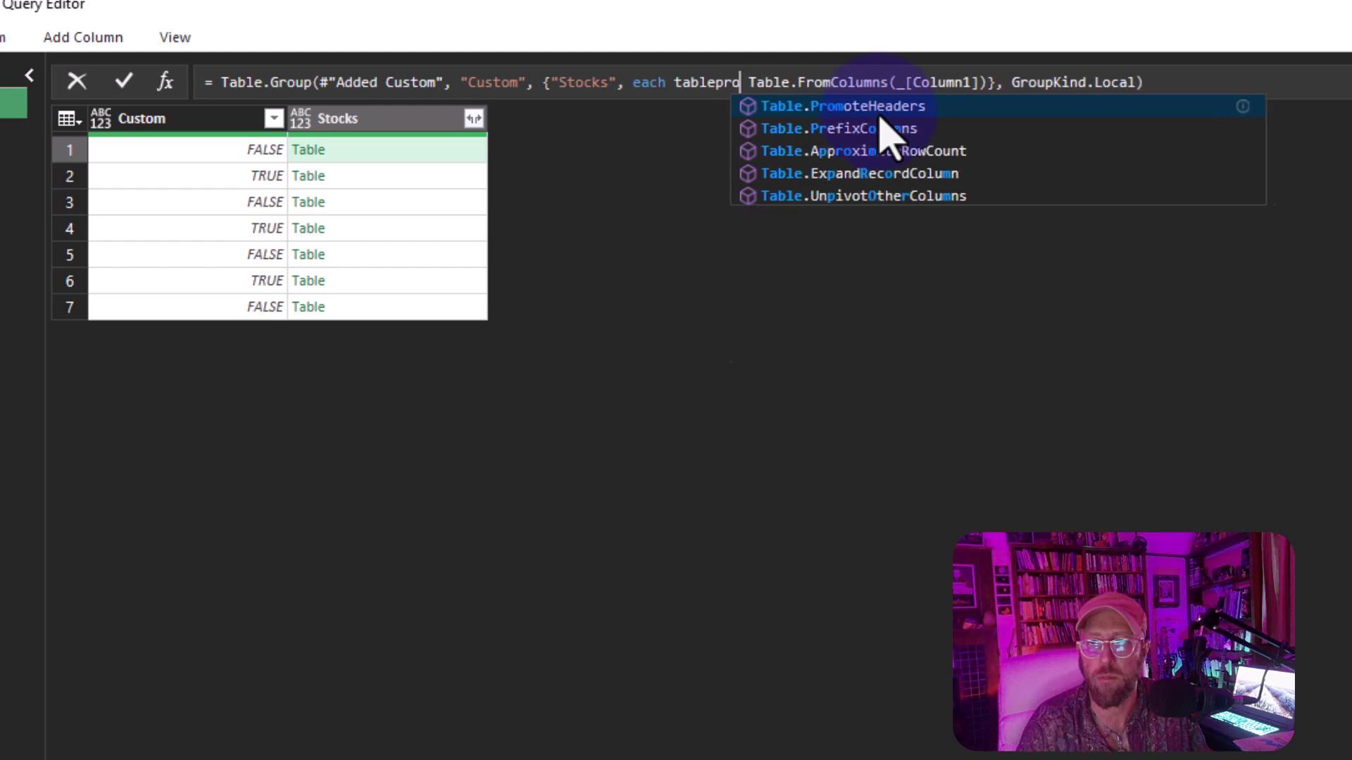
key(Tab)
text(()
key(Delete)
key(Delete)
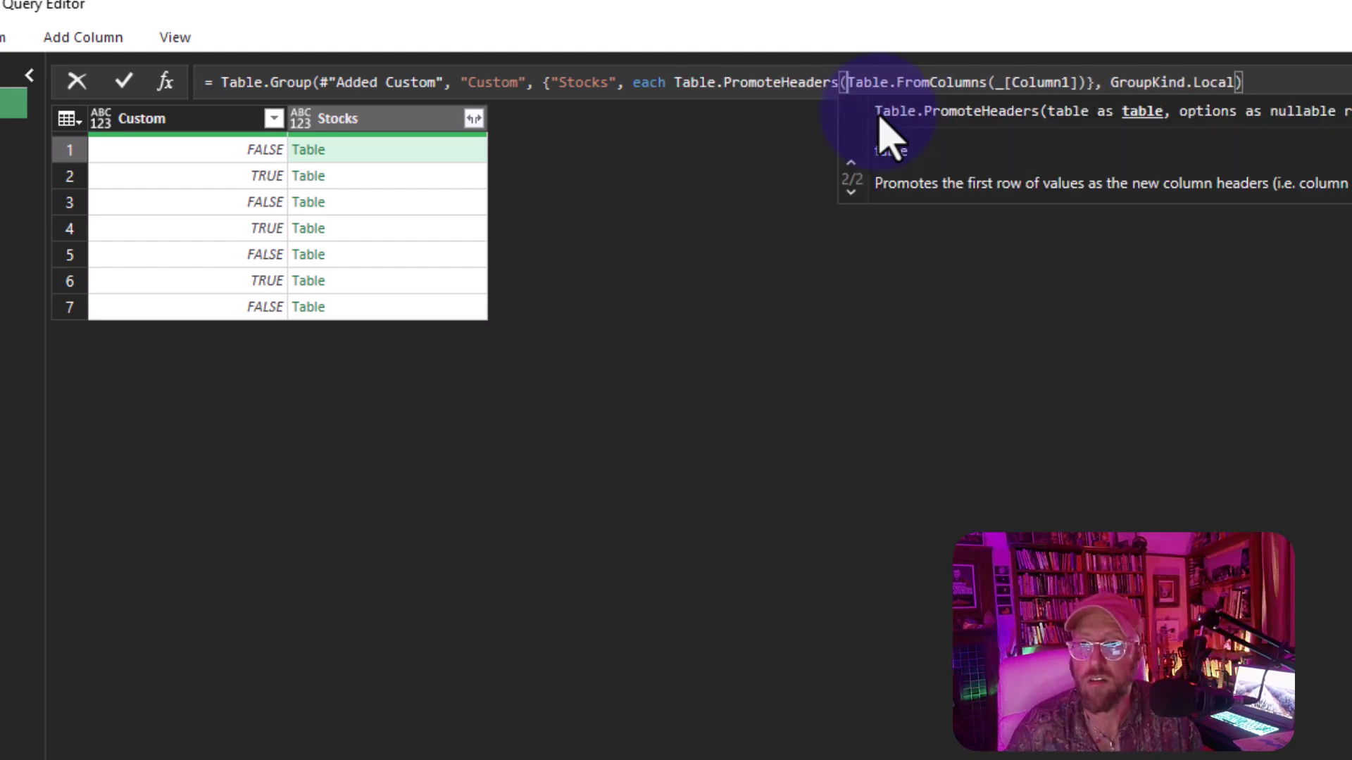
click(1087, 83)
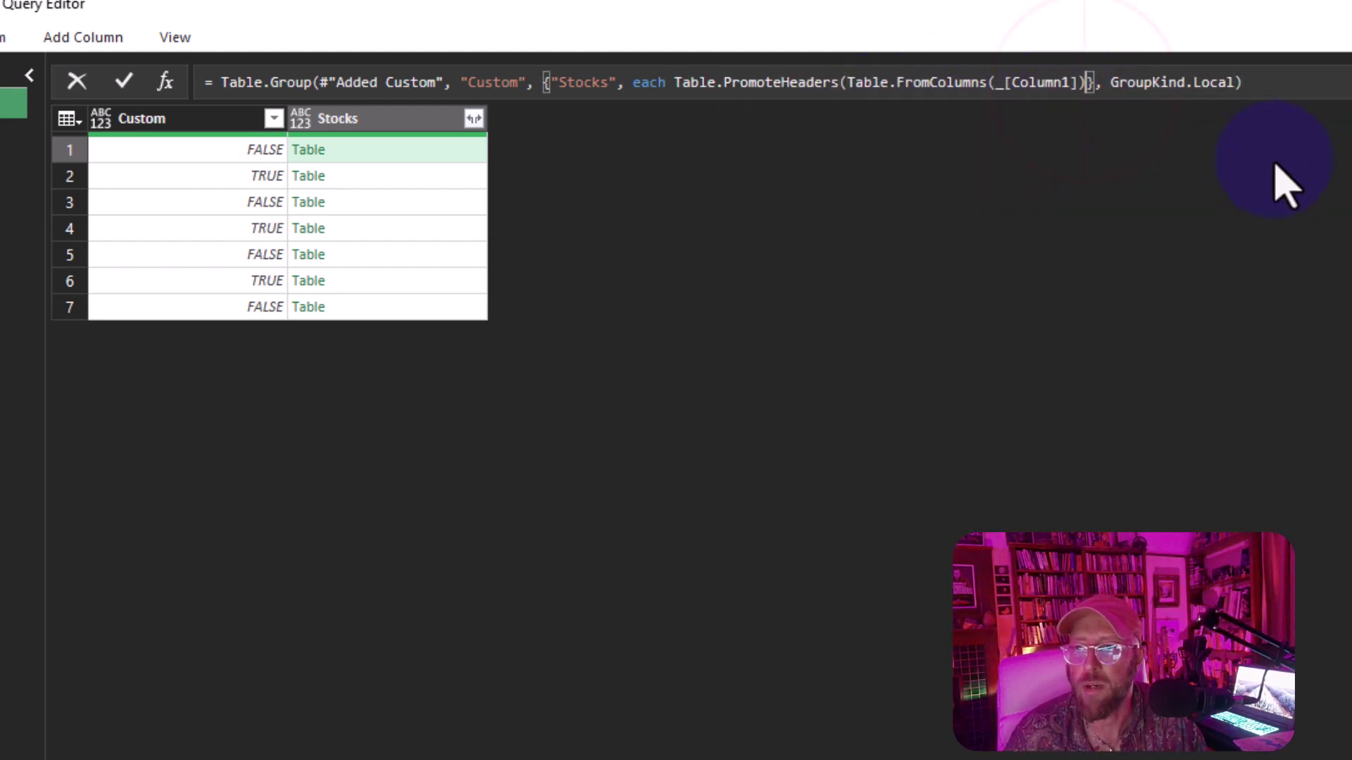
text())
key(Return)
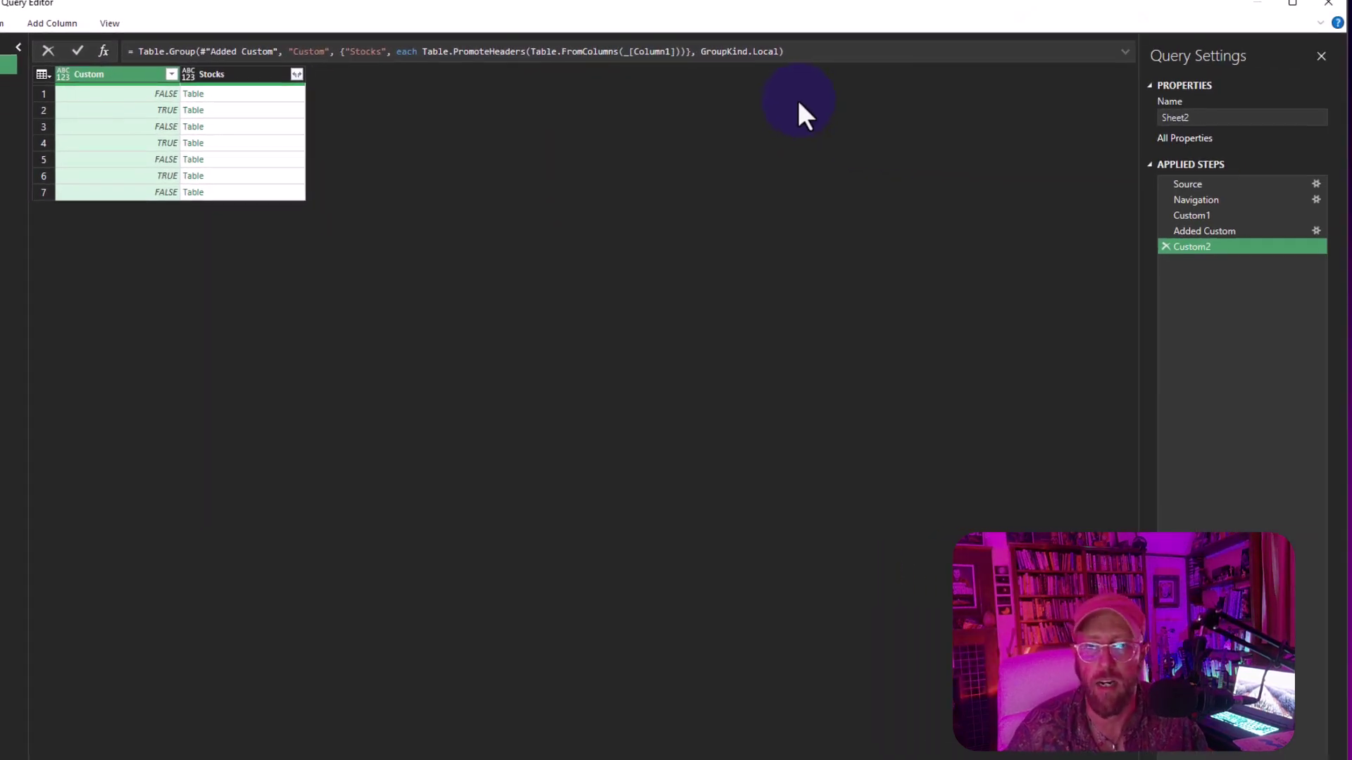
Step: Preview each nested Stocks table to check its promoted Stock, Value and PortfolioName headers
click(239, 94)
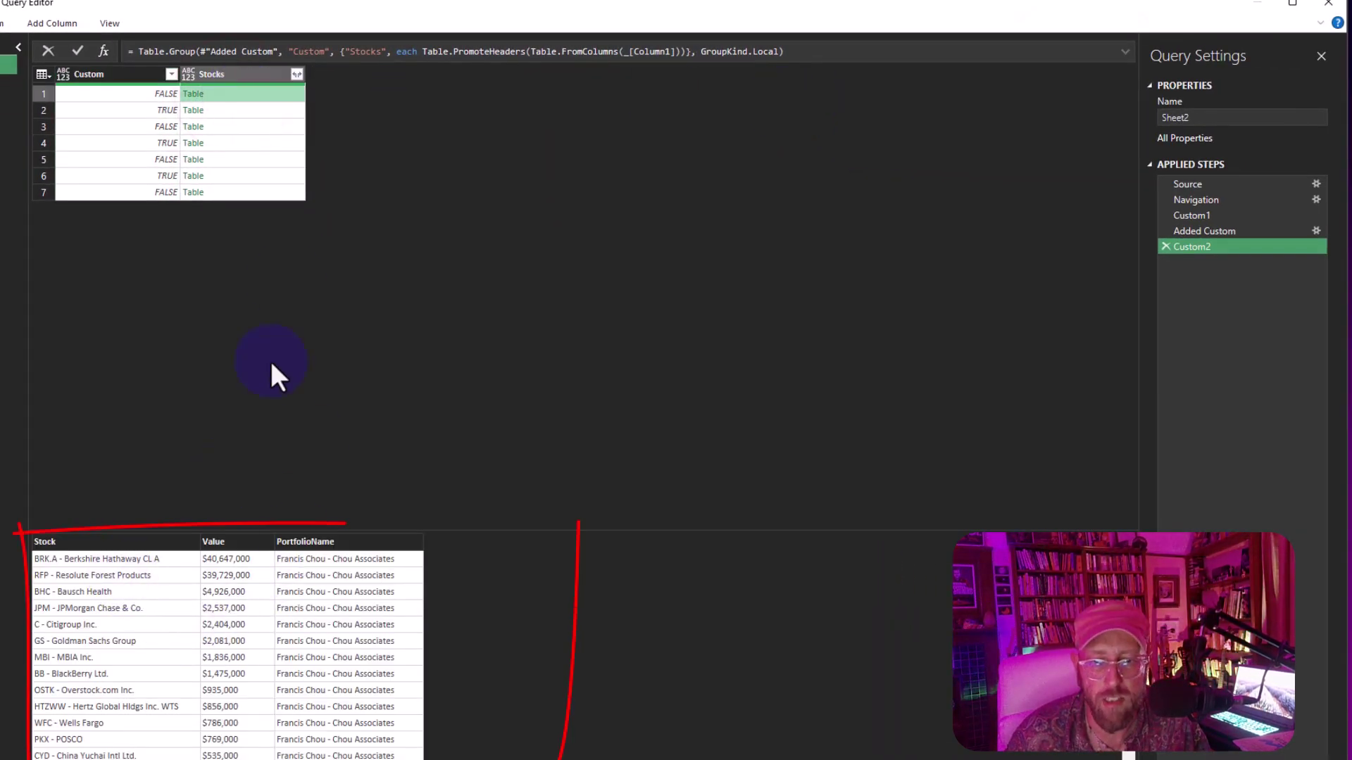
click(237, 112)
click(234, 127)
click(238, 161)
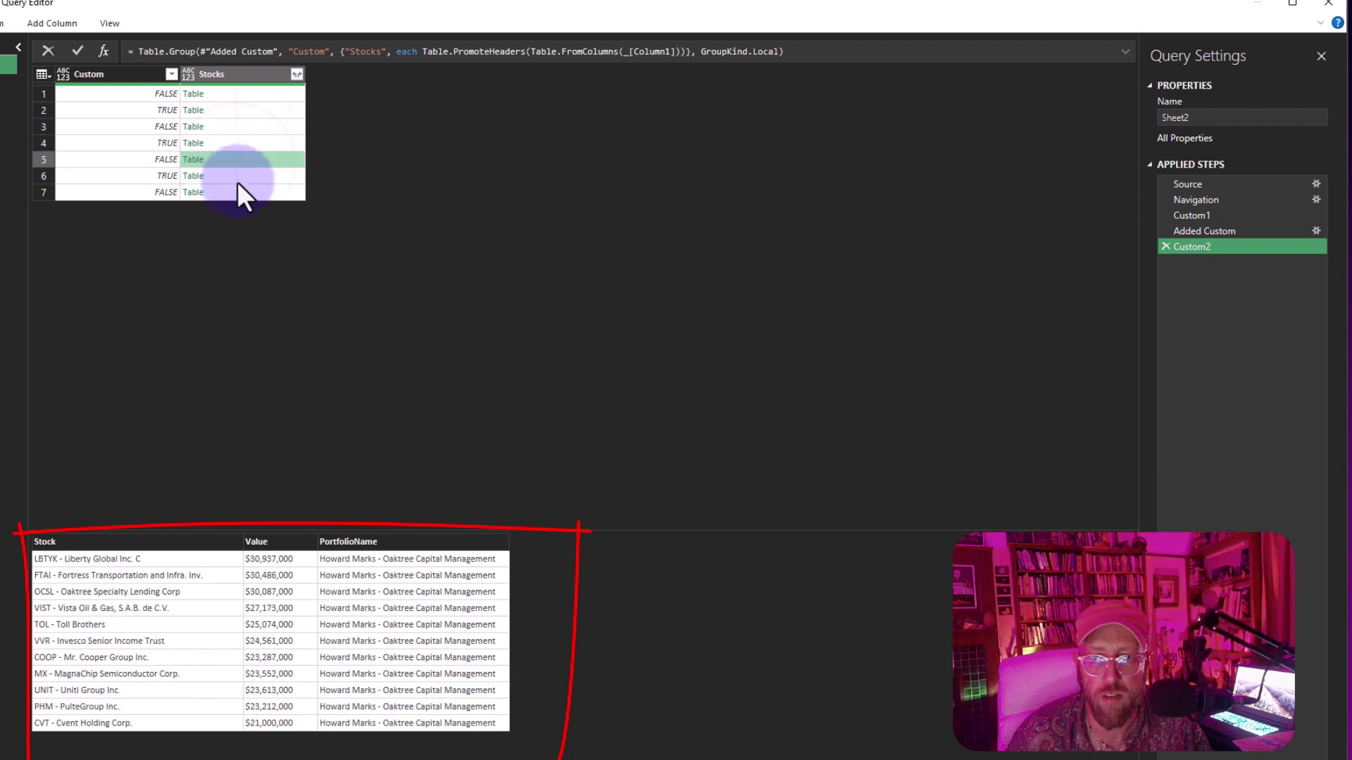
click(243, 114)
click(239, 129)
click(236, 143)
click(235, 159)
click(235, 175)
click(236, 192)
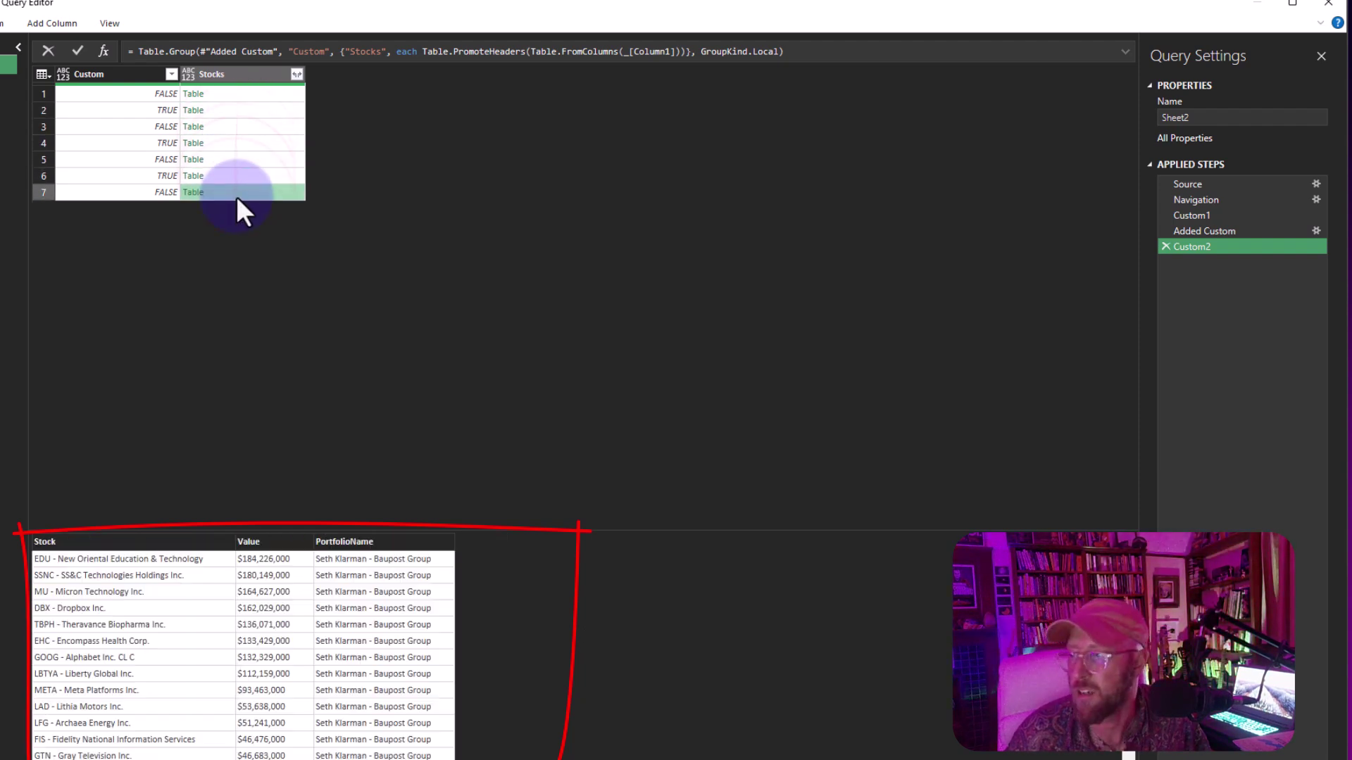
click(256, 161)
click(255, 143)
click(246, 127)
click(239, 94)
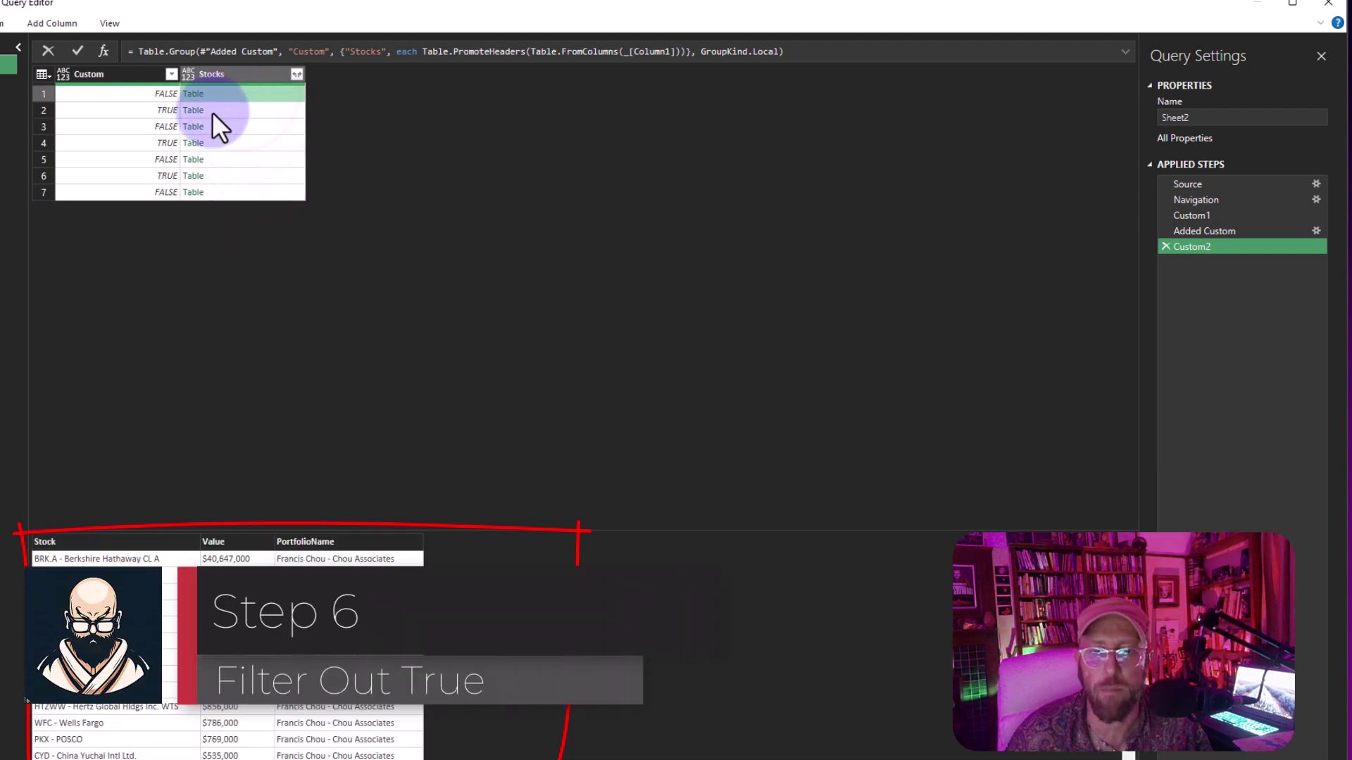
Step: Filter the Custom column to keep only the FALSE rows
click(189, 74)
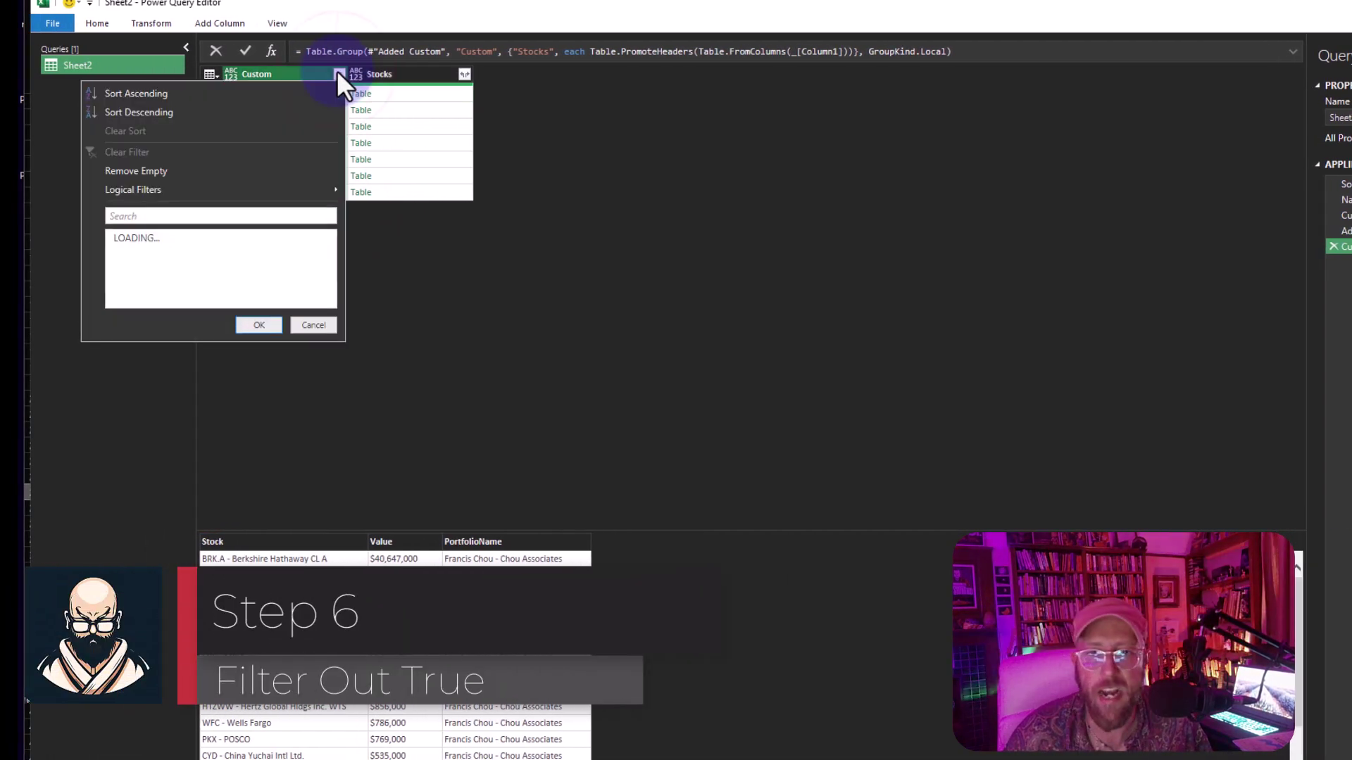
click(247, 326)
Step: Preview the nested Stocks tables of the remaining FALSE rows
click(404, 95)
click(407, 112)
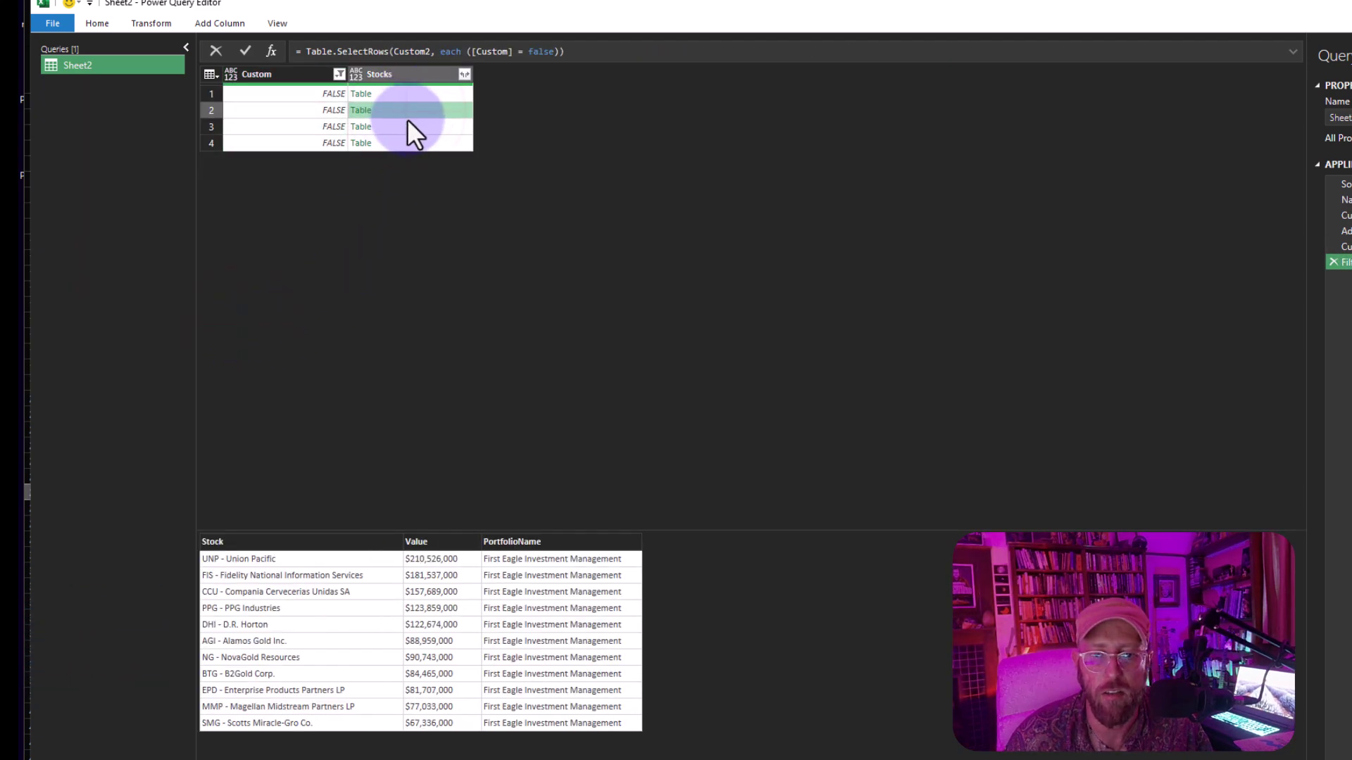
click(399, 127)
click(398, 141)
click(396, 125)
click(397, 96)
click(391, 111)
click(389, 126)
click(393, 111)
click(396, 98)
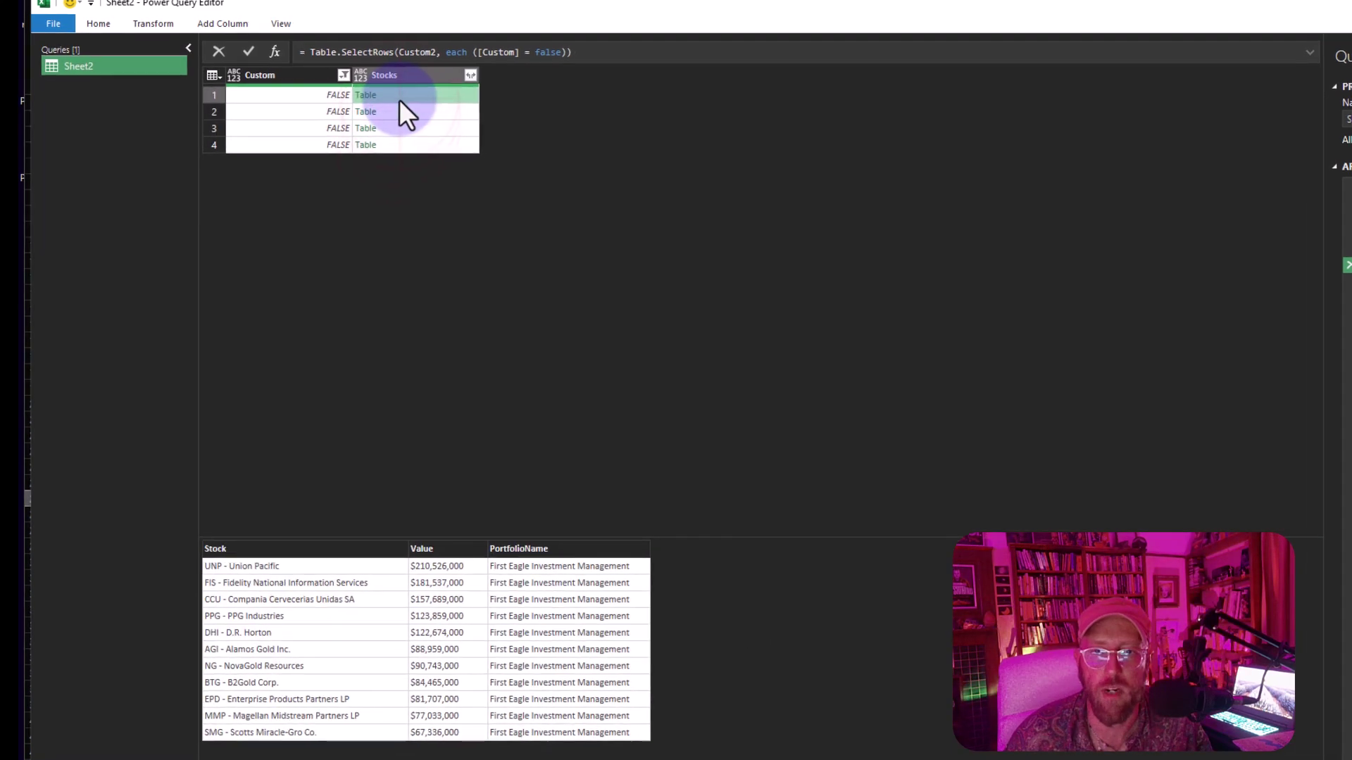
Step: Append [Stocks] to the Table.SelectRows formula and apply it to extract the nested tables as a list
click(798, 70)
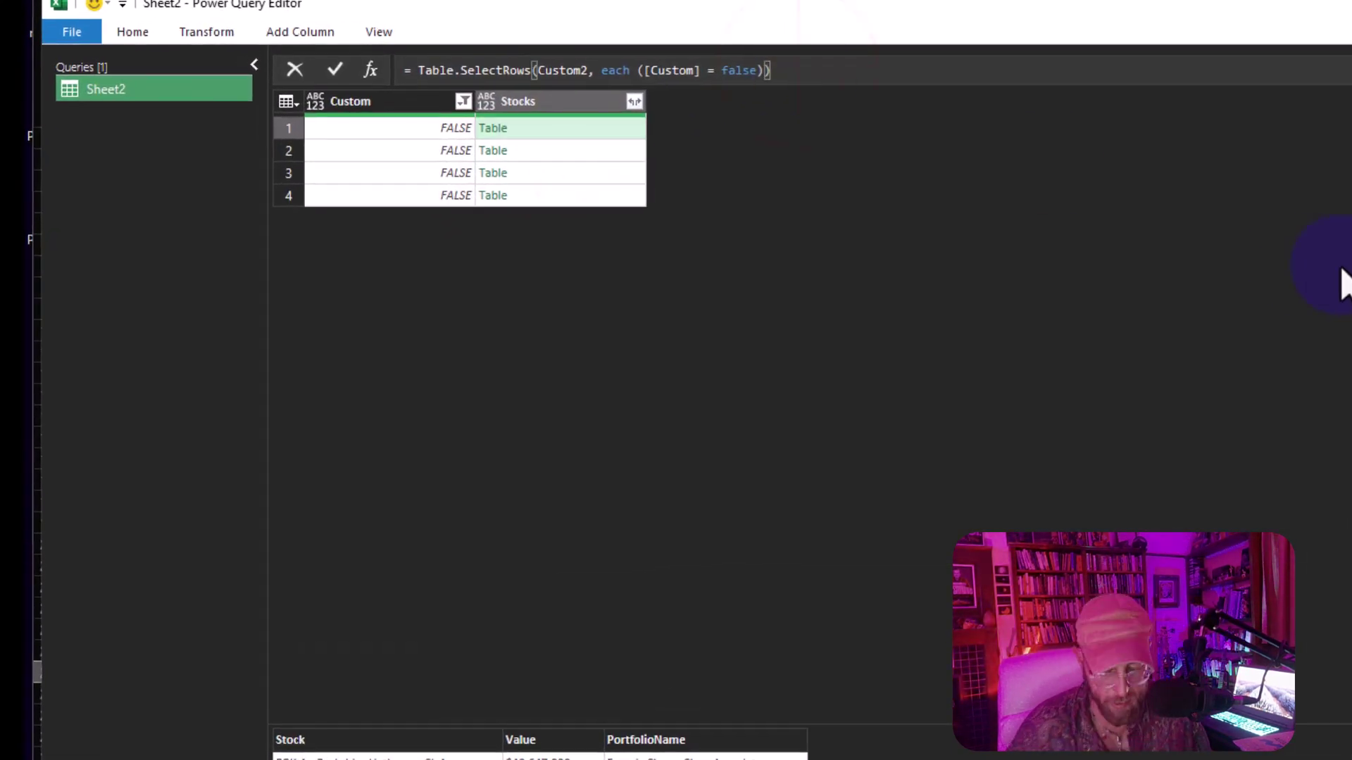
text([Stocks)
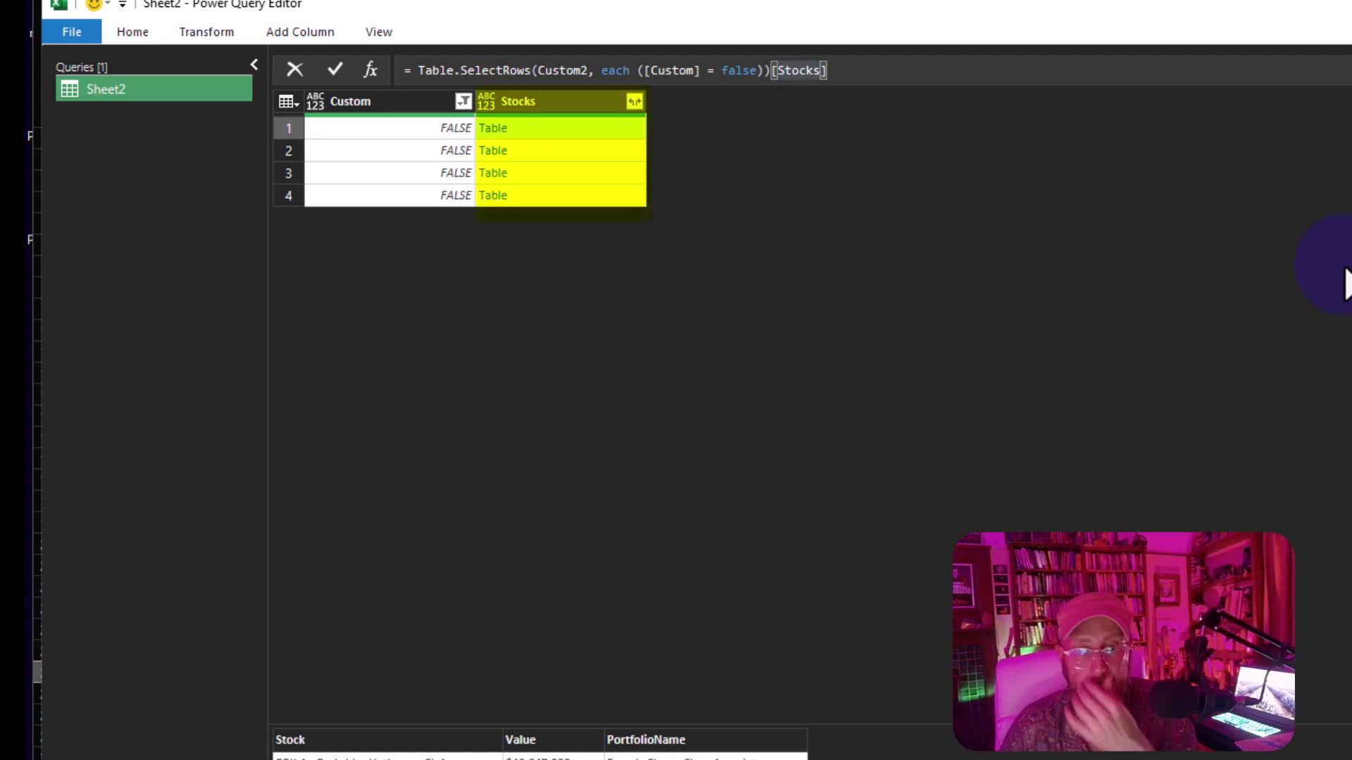
key(Return)
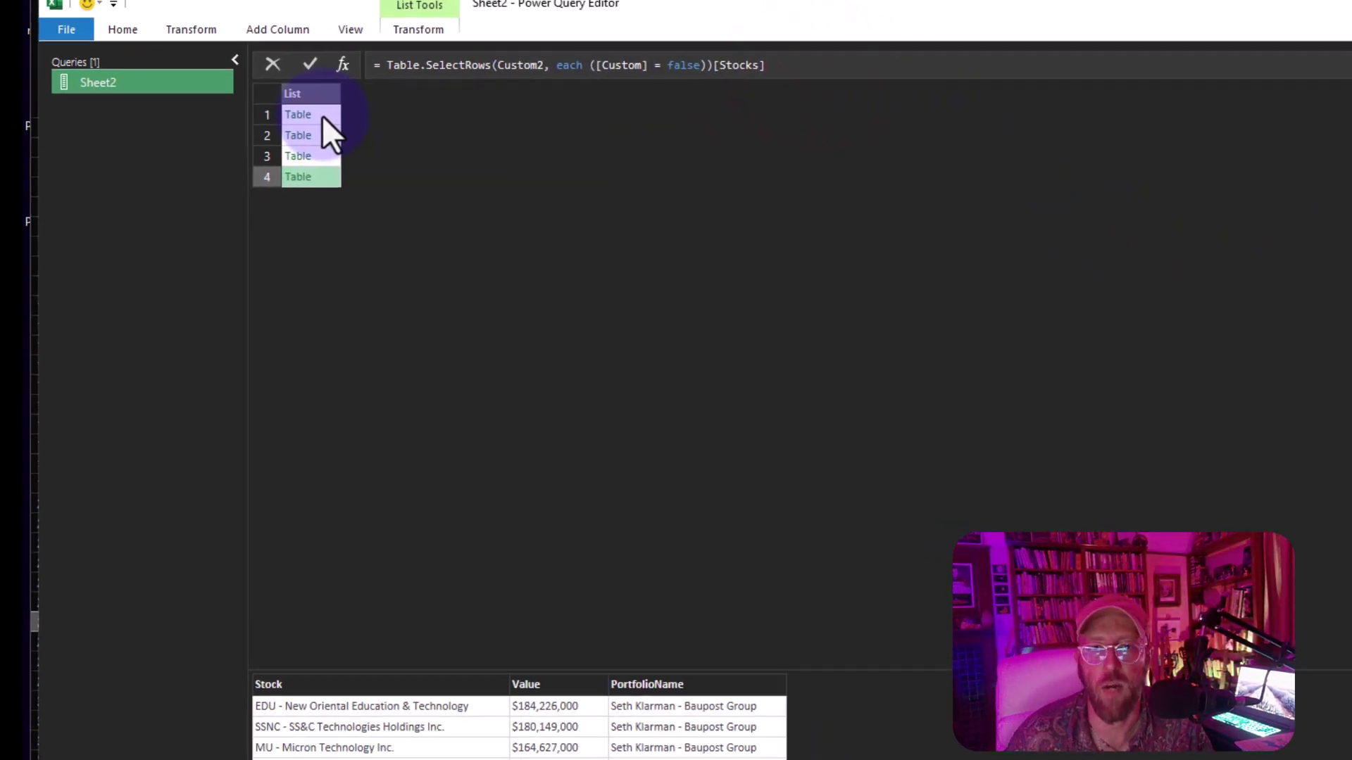
Step: Preview the nested tables in the extracted list to check their Stock, Value and PortfolioName columns
click(255, 109)
click(253, 125)
click(257, 142)
click(256, 127)
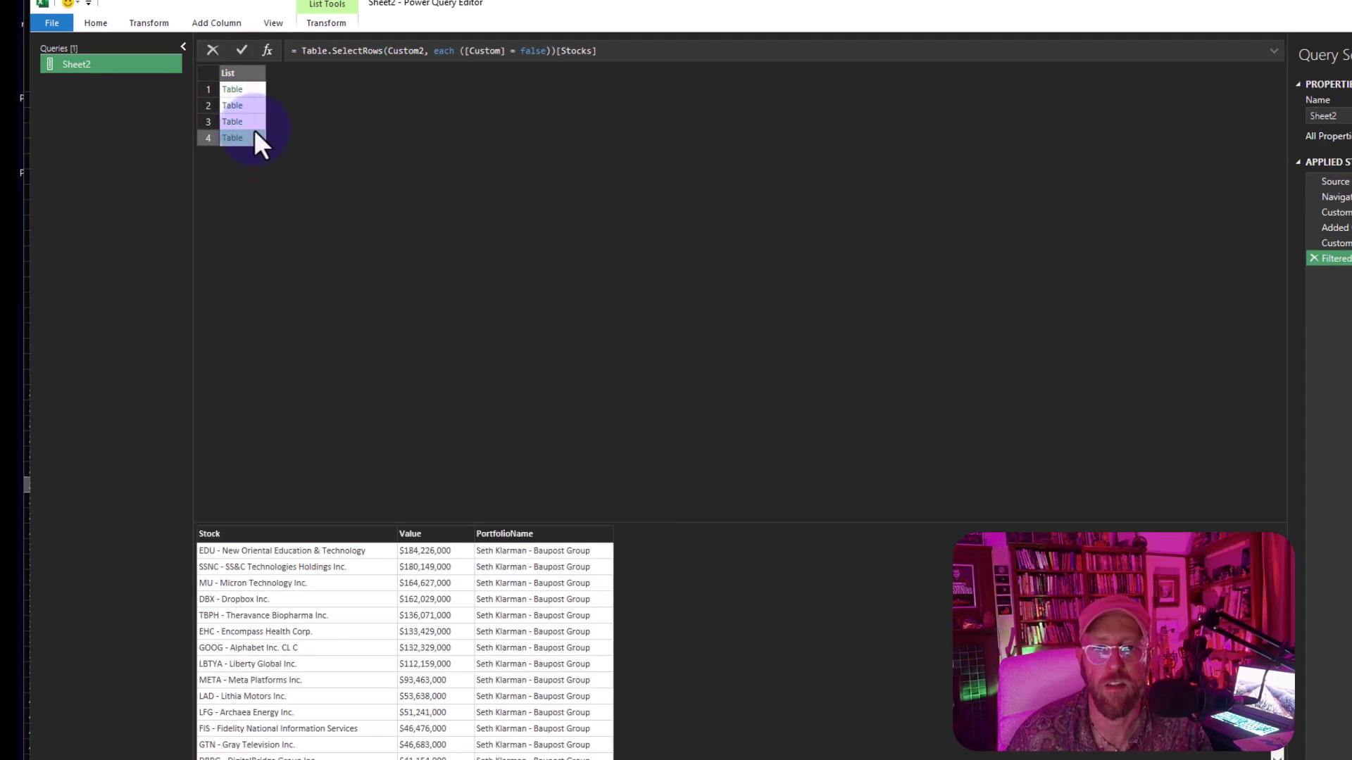
click(258, 90)
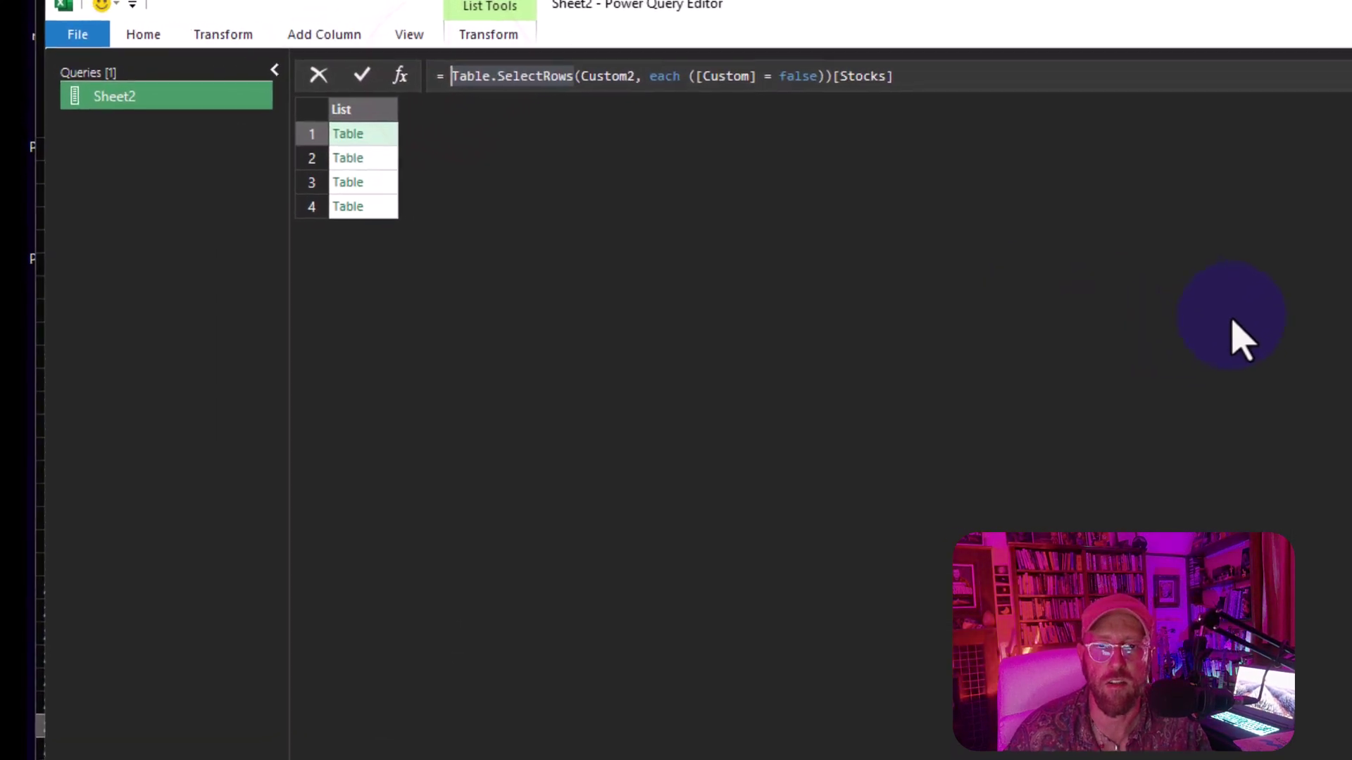
Step: Wrap the Table.SelectRows(...)[Stocks] formula in Table.Combine and apply it to stack the nested tables into one
text(table)
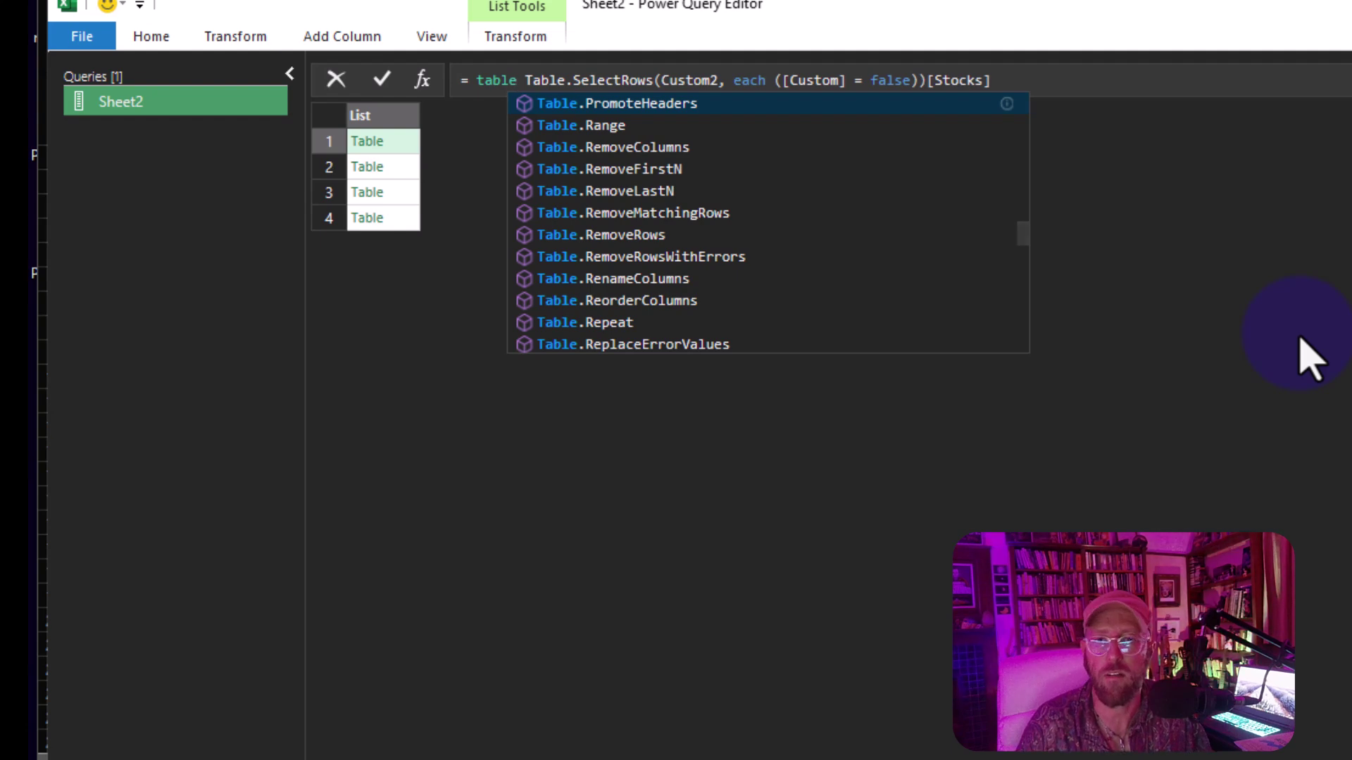
text(comb)
key(Tab)
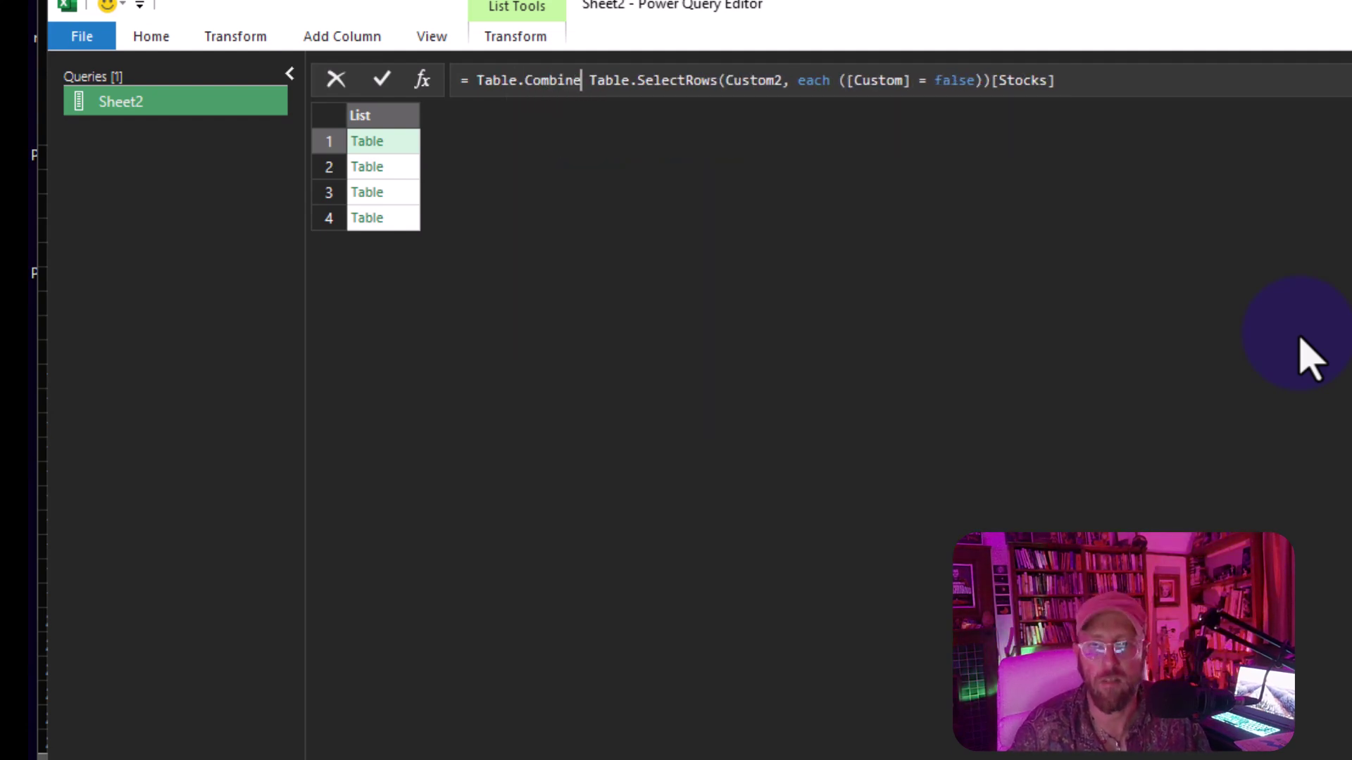
text(()
key(End)
text())
key(Return)
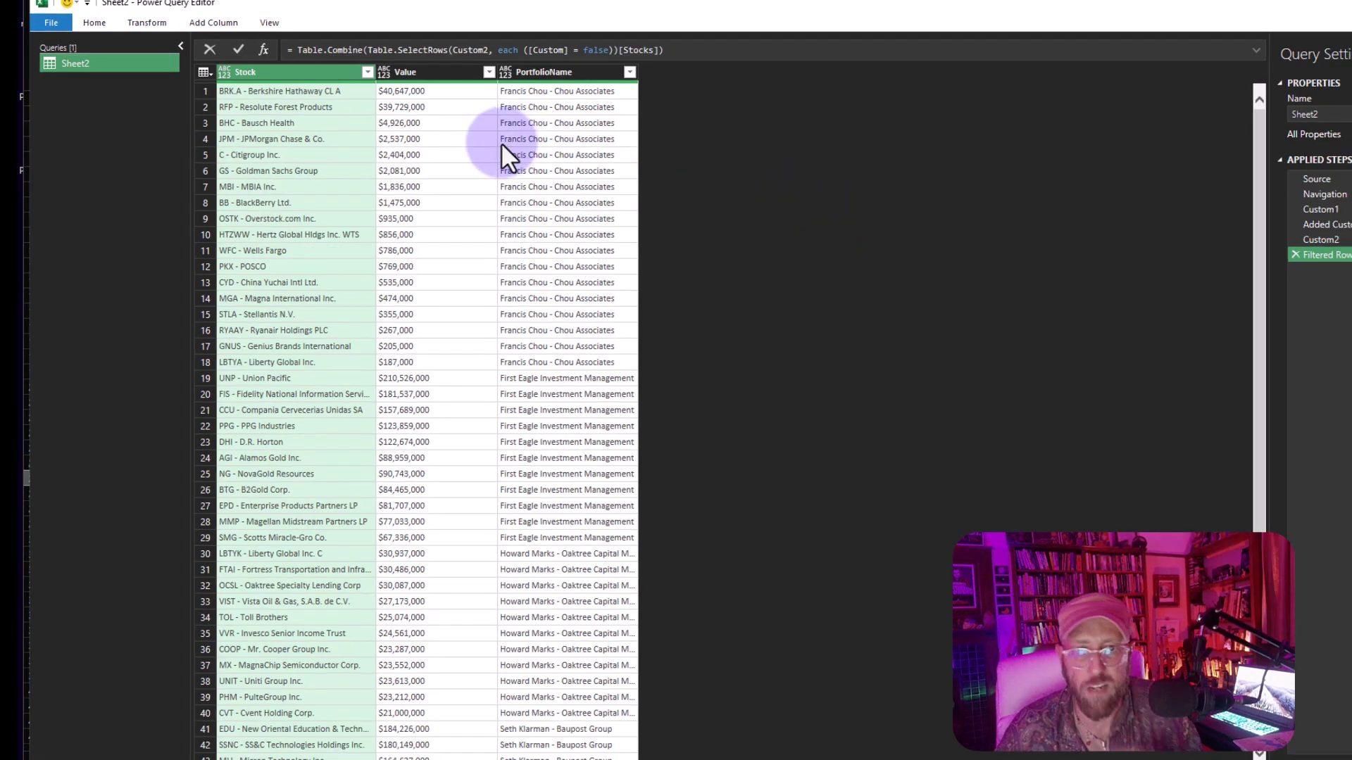
Step: Review the combined rows, then load the query into an Excel worksheet and select cells A2:C29
scroll(511, 175, down, 5)
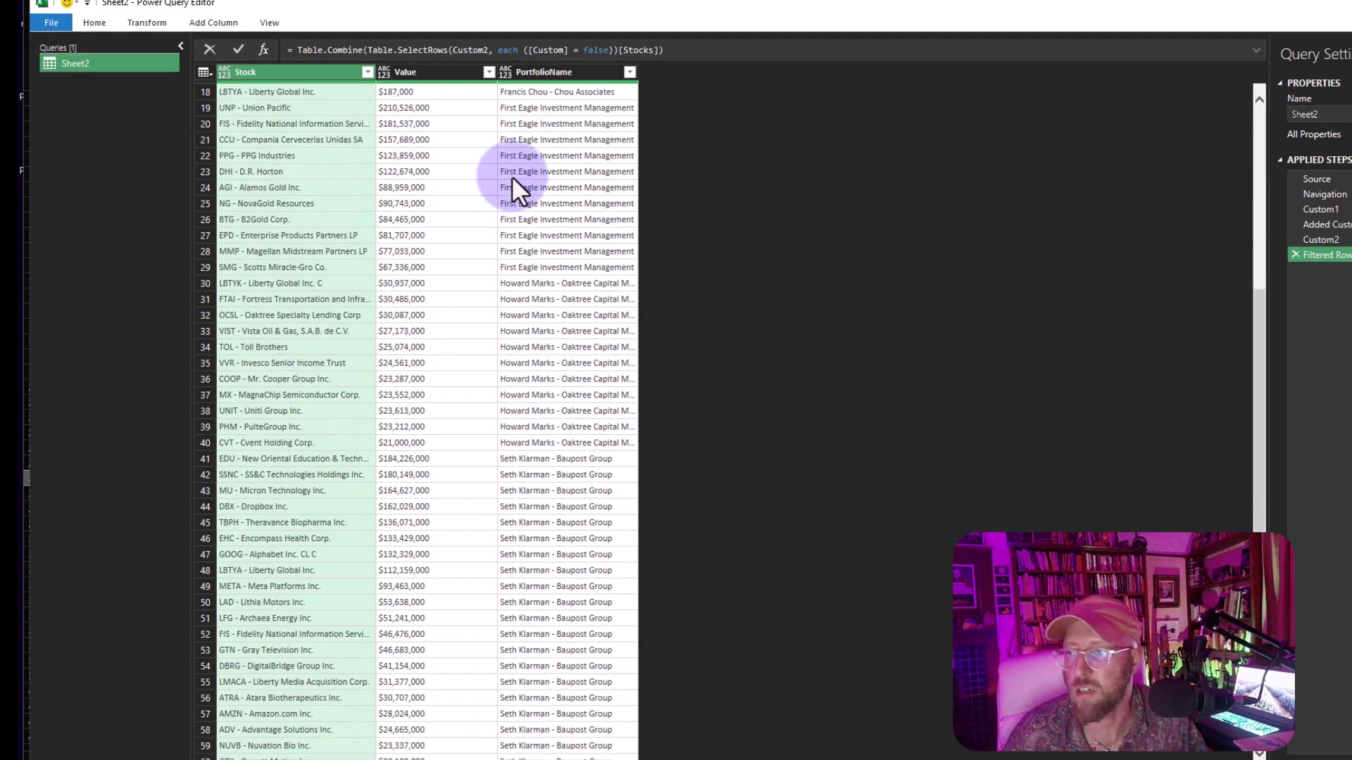
scroll(500, 190, up, 5)
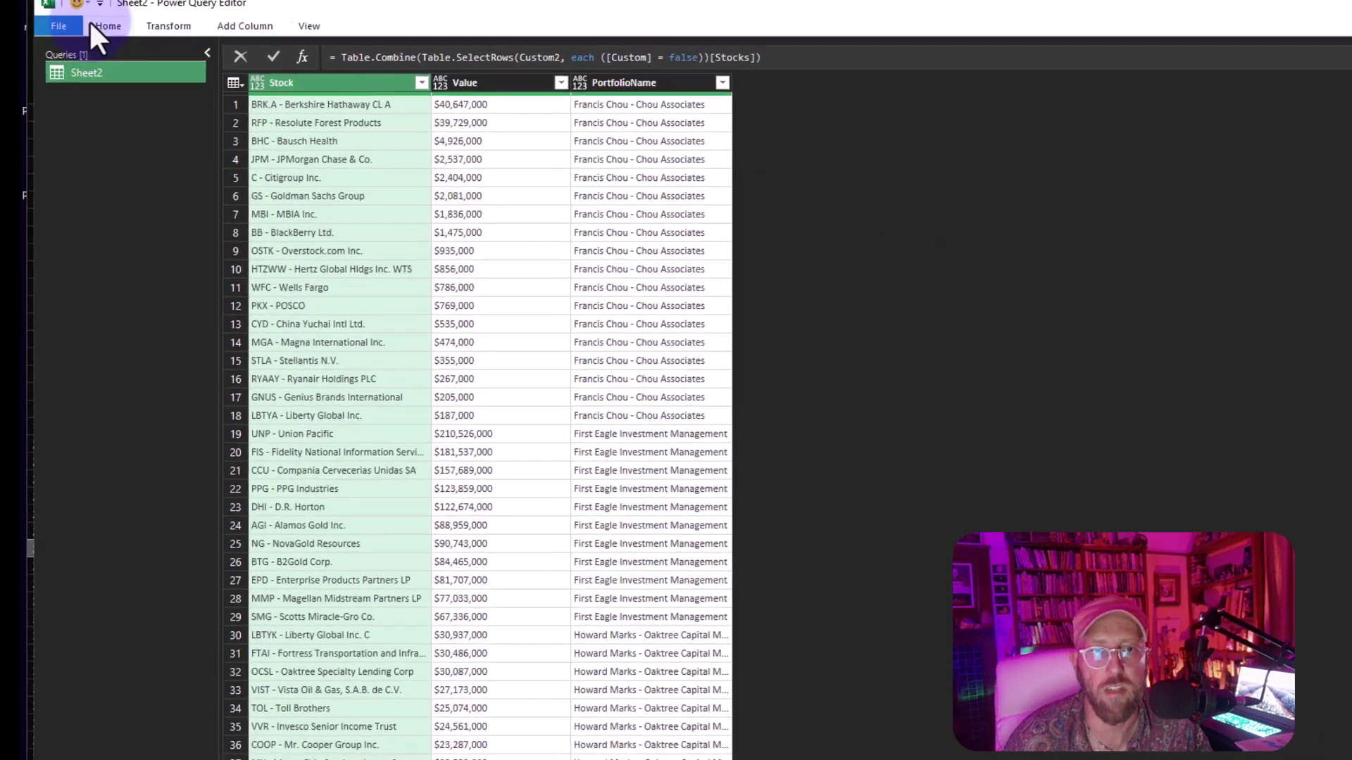
click(91, 23)
click(84, 77)
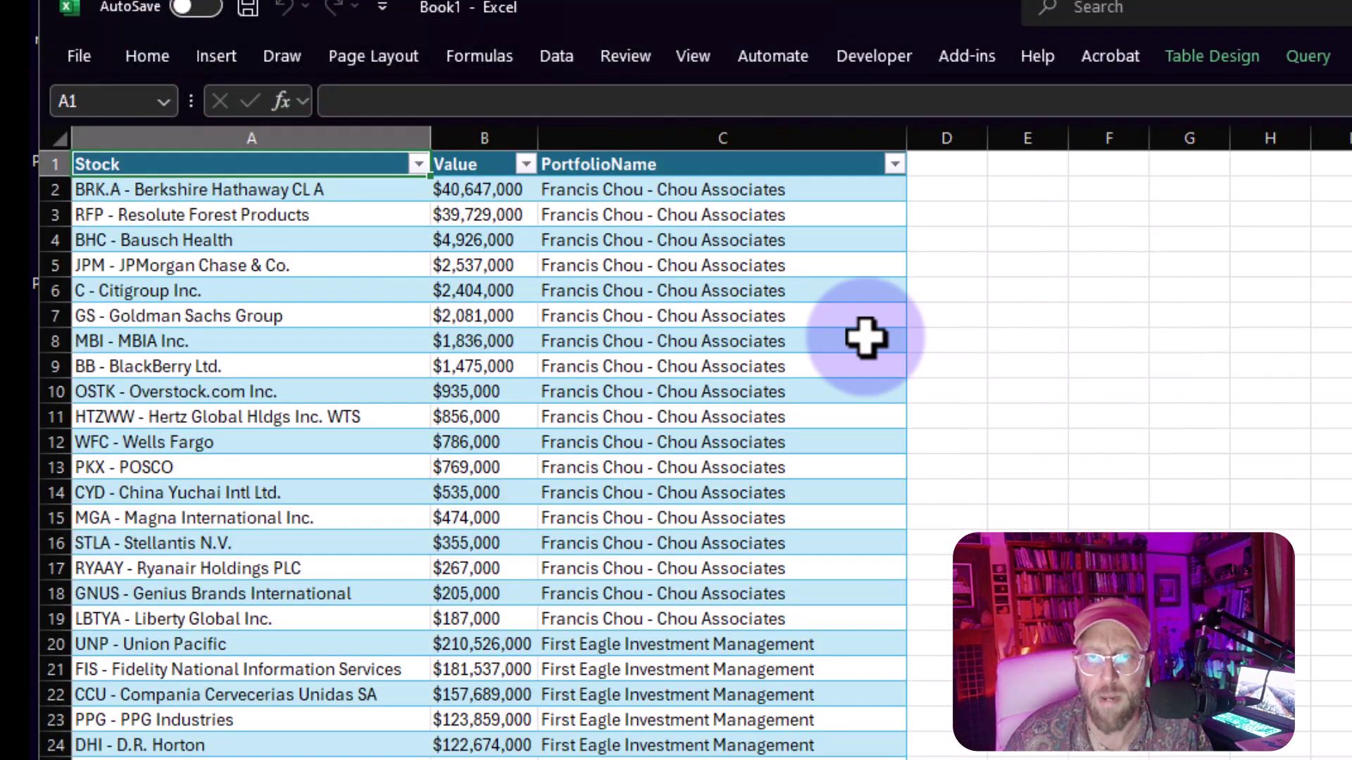
click(302, 266)
drag(293, 215, 476, 515)
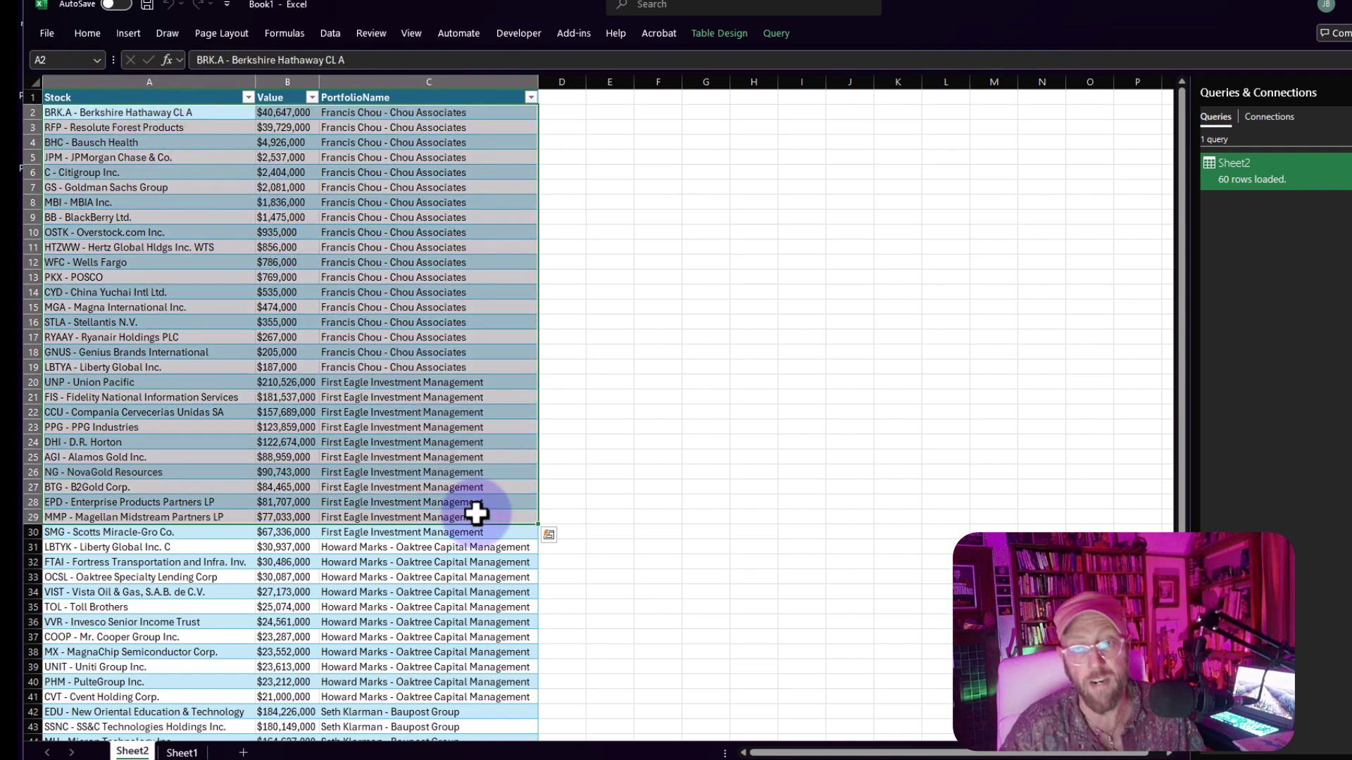